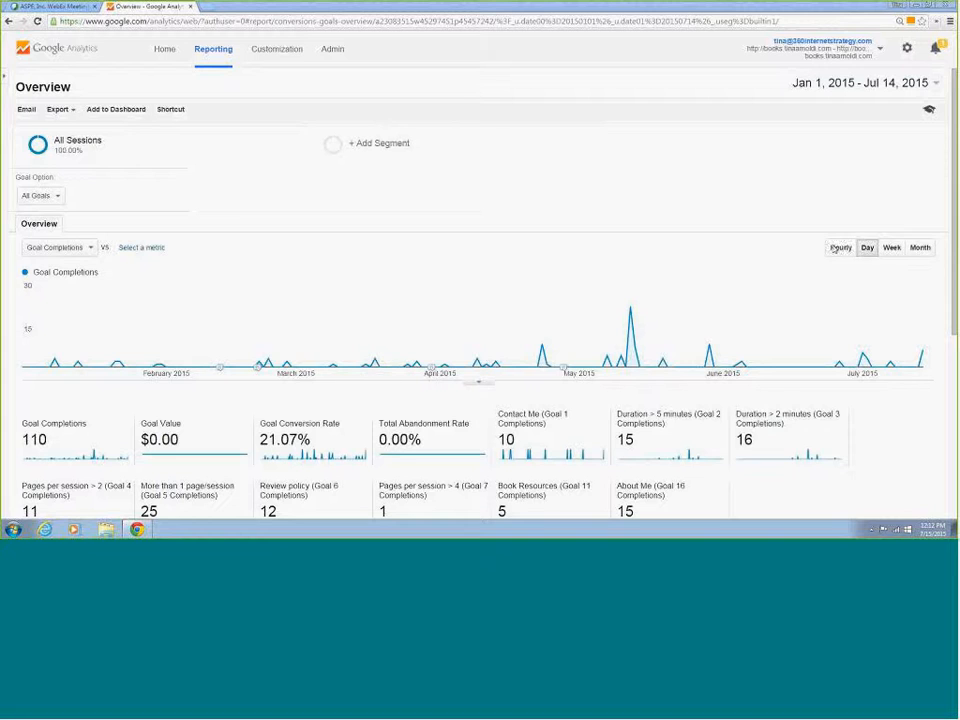
drag(823, 248, 811, 300)
click(801, 230)
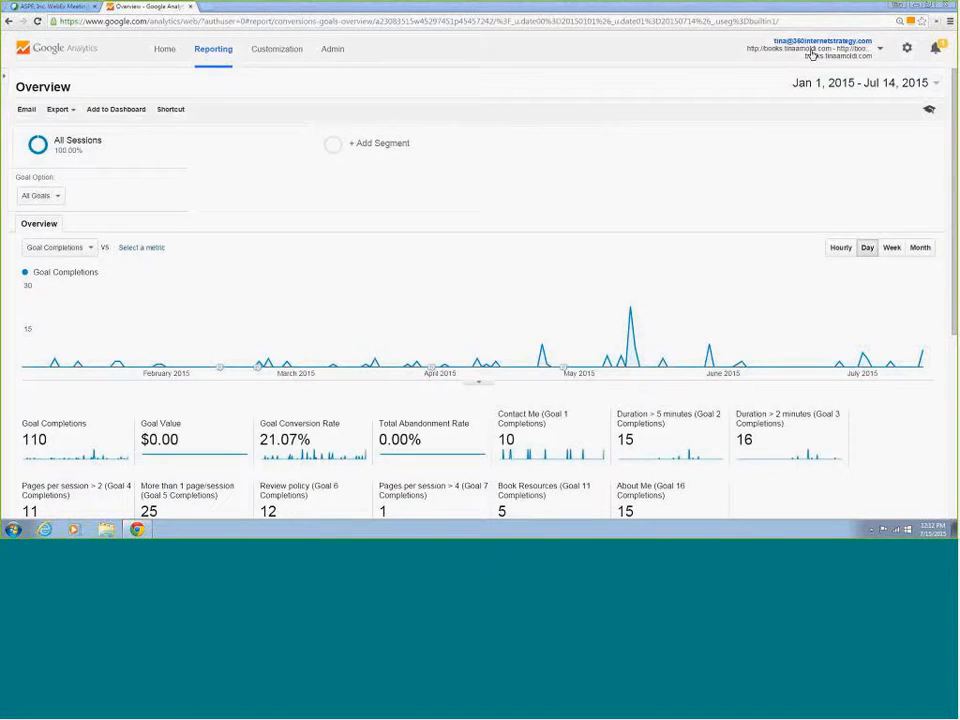
Step: Go to the account administration and switch the current view to AdWords data only
click(336, 55)
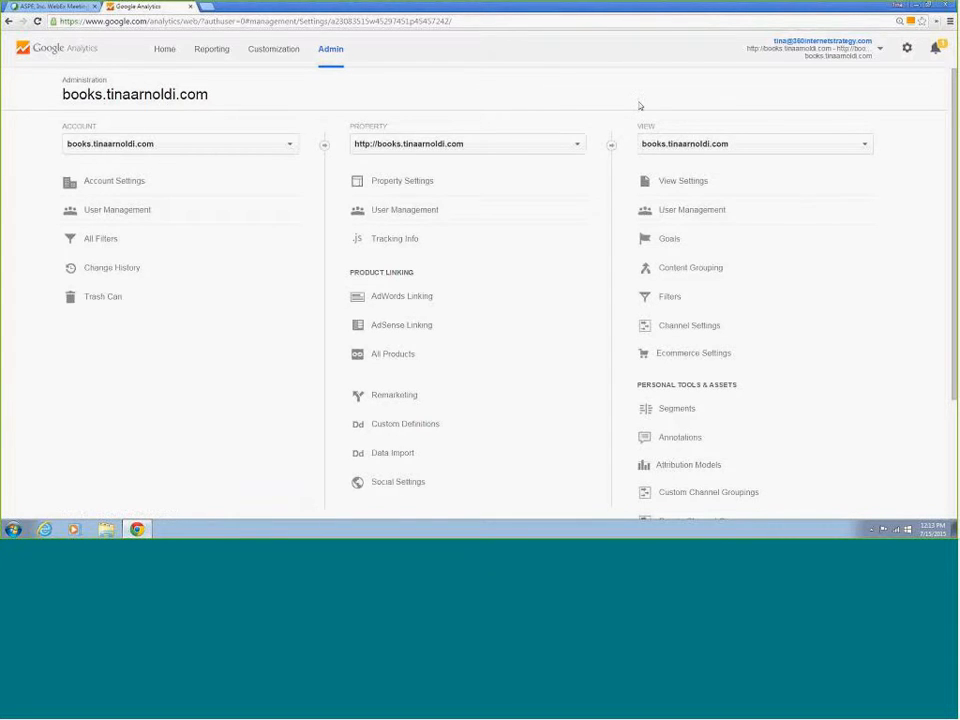
click(700, 145)
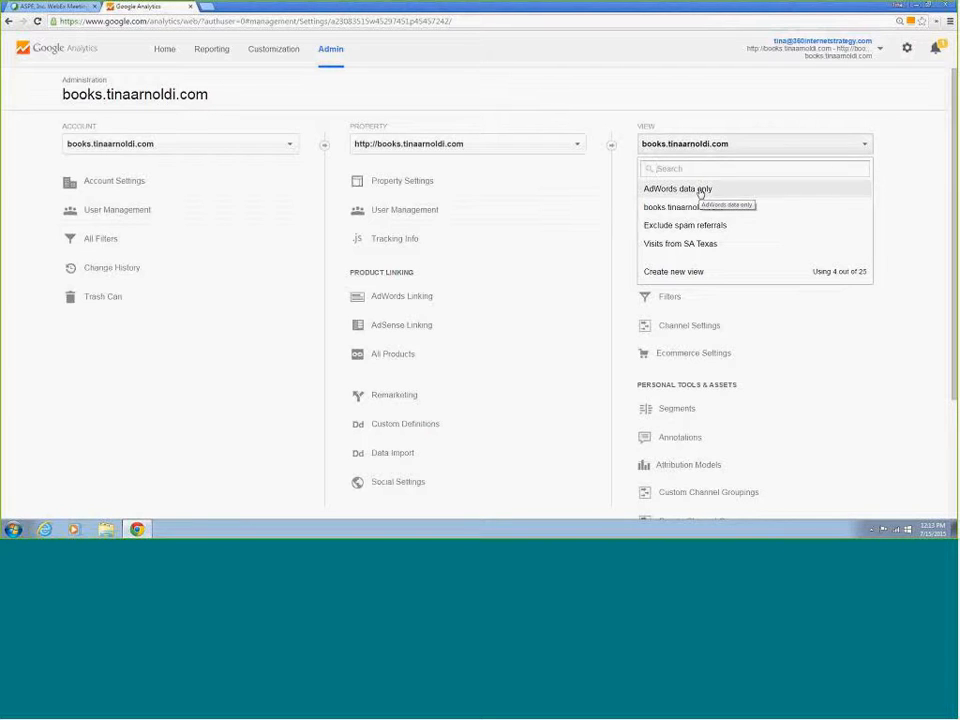
click(700, 190)
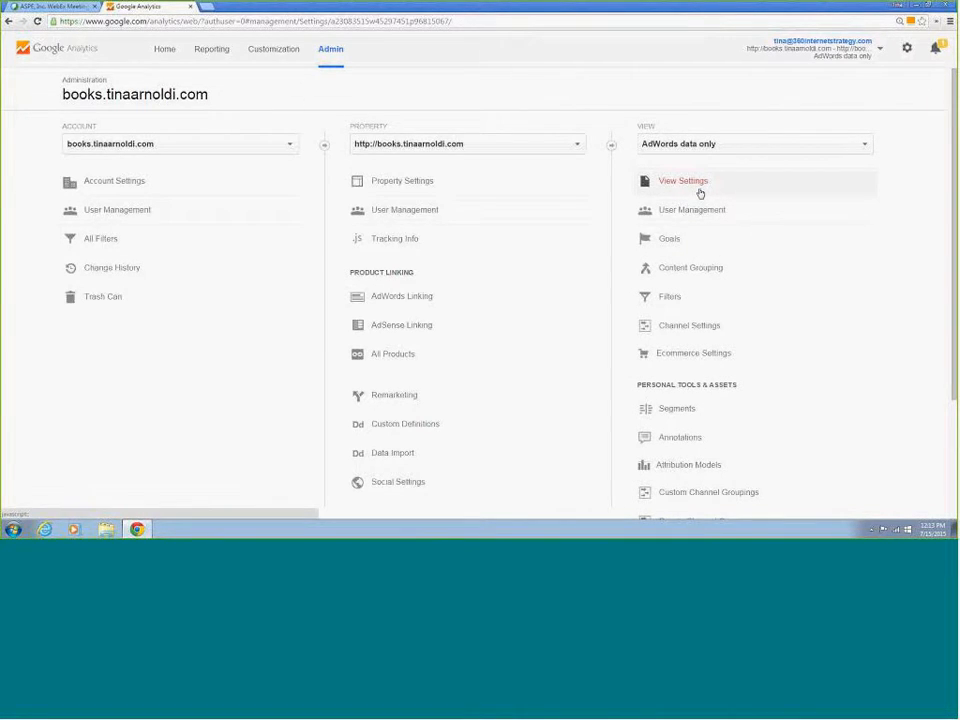
Step: Examine the name, type, field and pattern of the AdWords data only view's filter, and leave it without saving
click(670, 300)
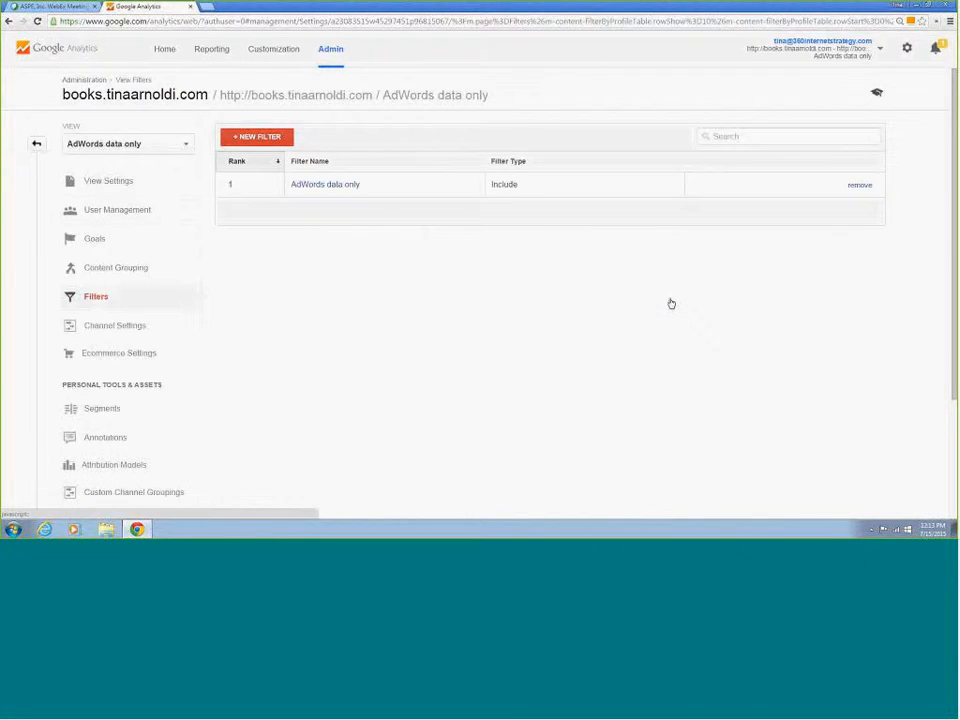
drag(384, 97, 381, 190)
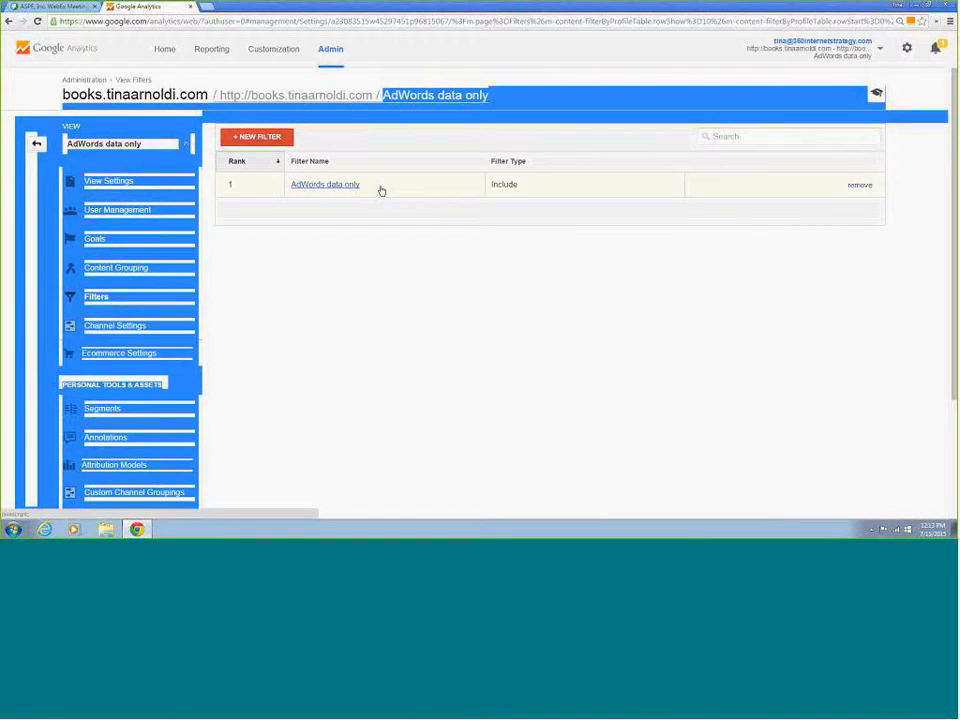
click(343, 187)
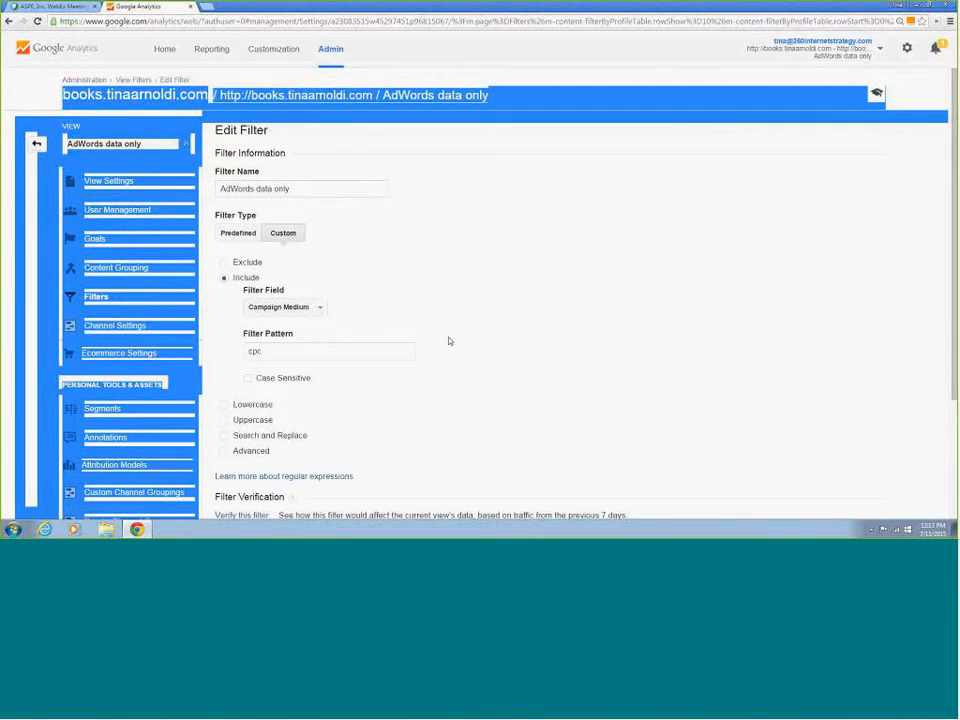
scroll(346, 245, down, 1)
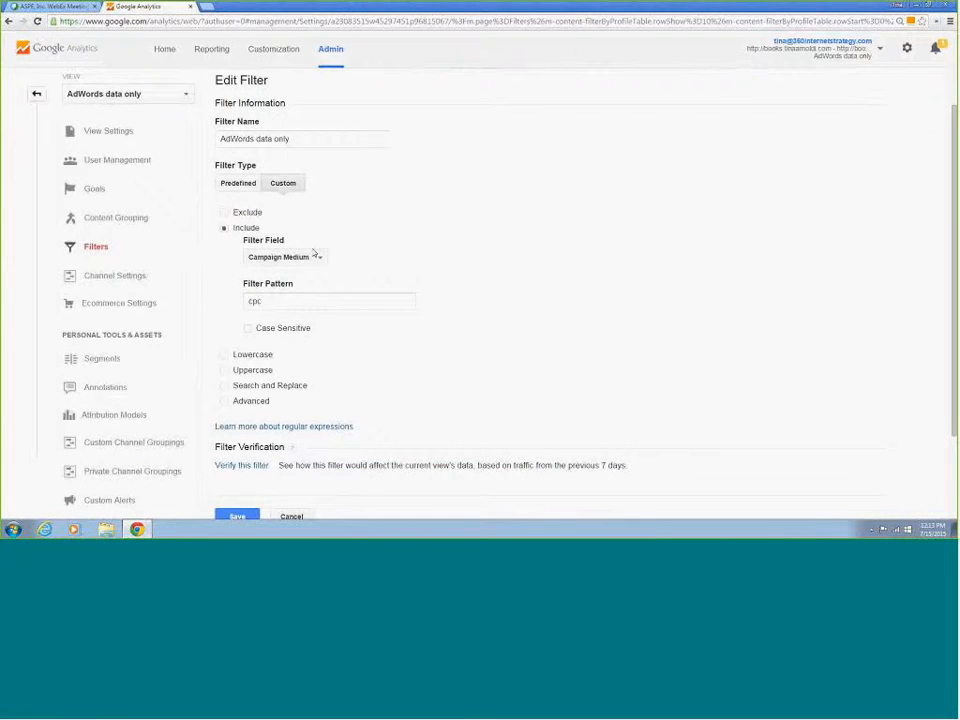
click(306, 139)
drag(306, 139, 220, 139)
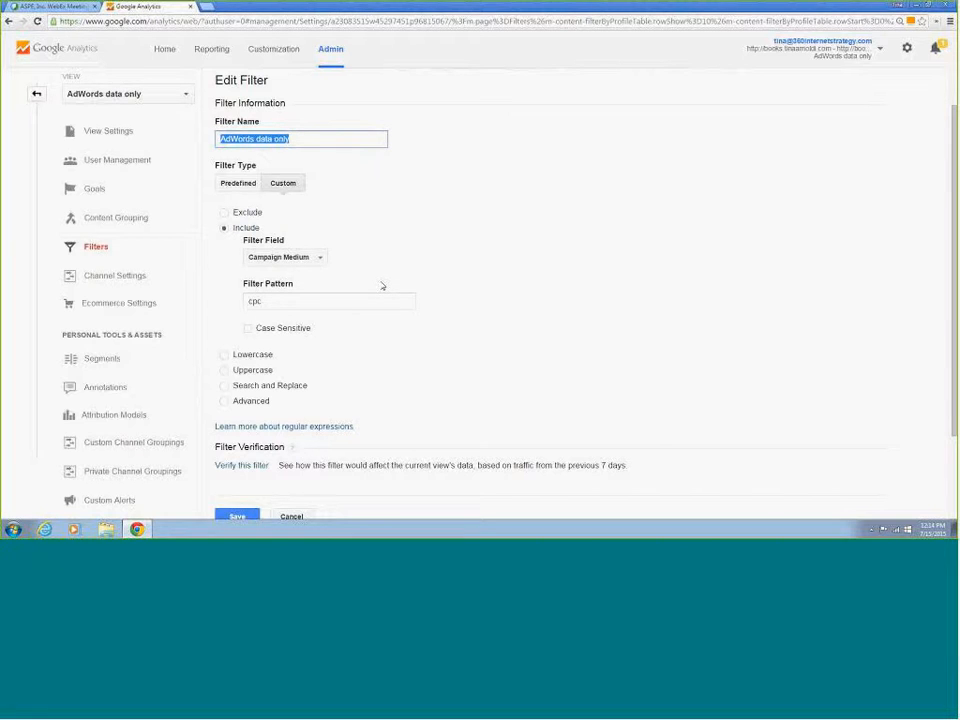
scroll(381, 286, down, 1)
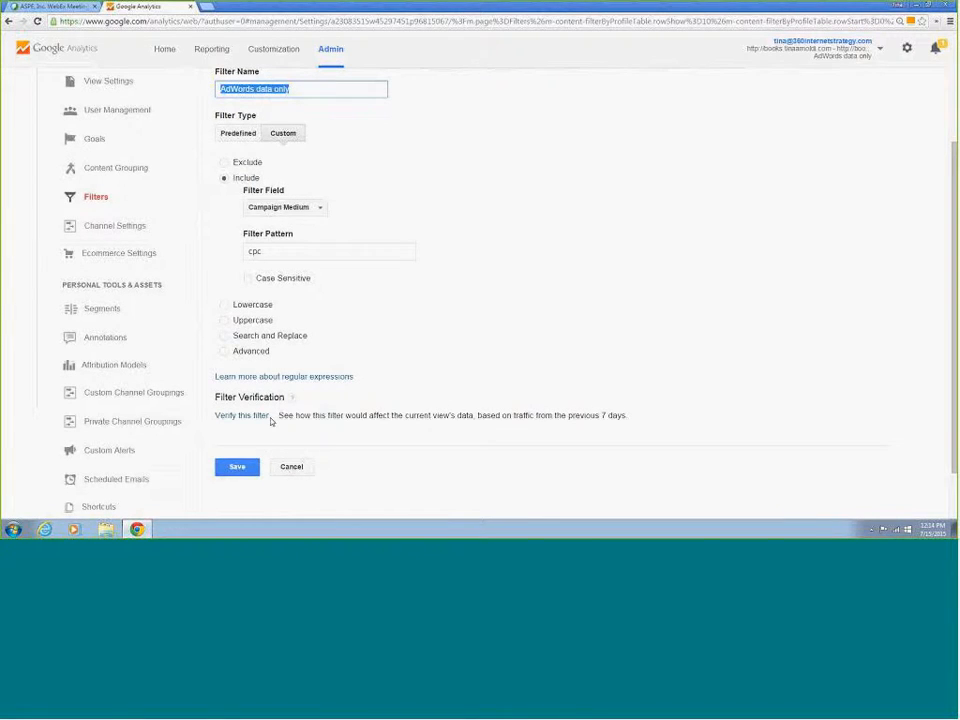
click(293, 467)
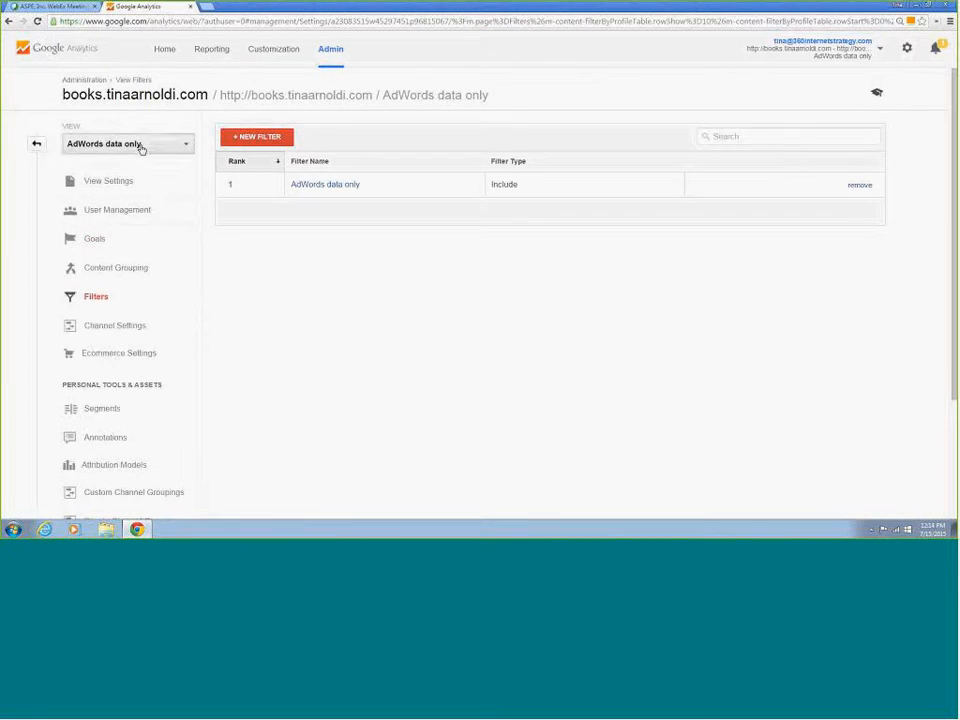
Step: Create a website view named Exclude Office Traffic with the United States Eastern Time zone, and open its filters
click(141, 146)
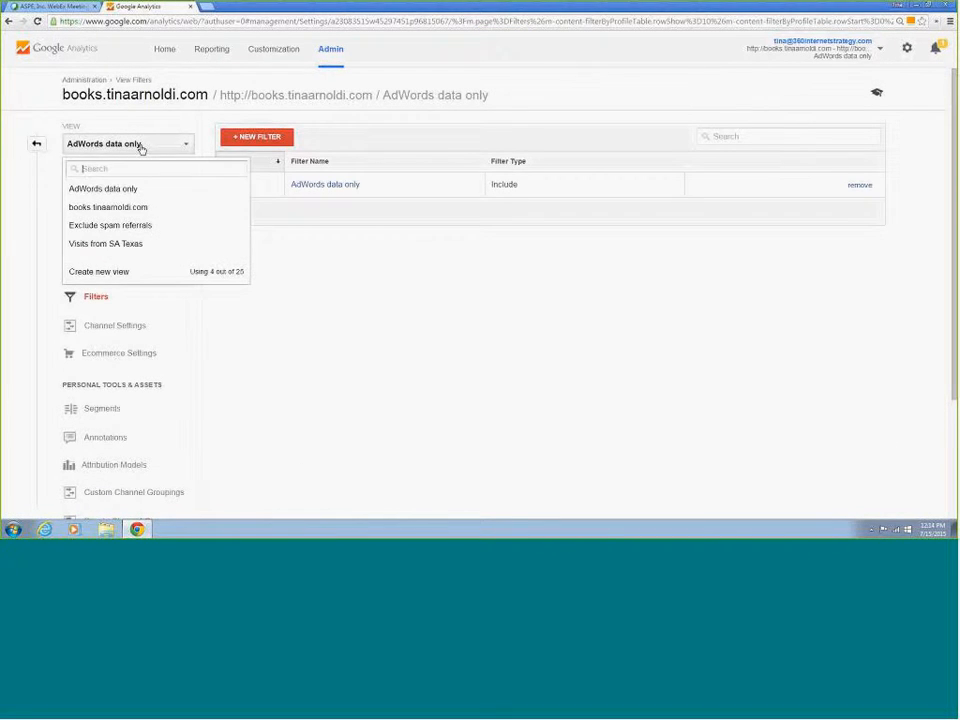
click(126, 275)
click(111, 335)
text(Exclude Office Traffic)
click(200, 389)
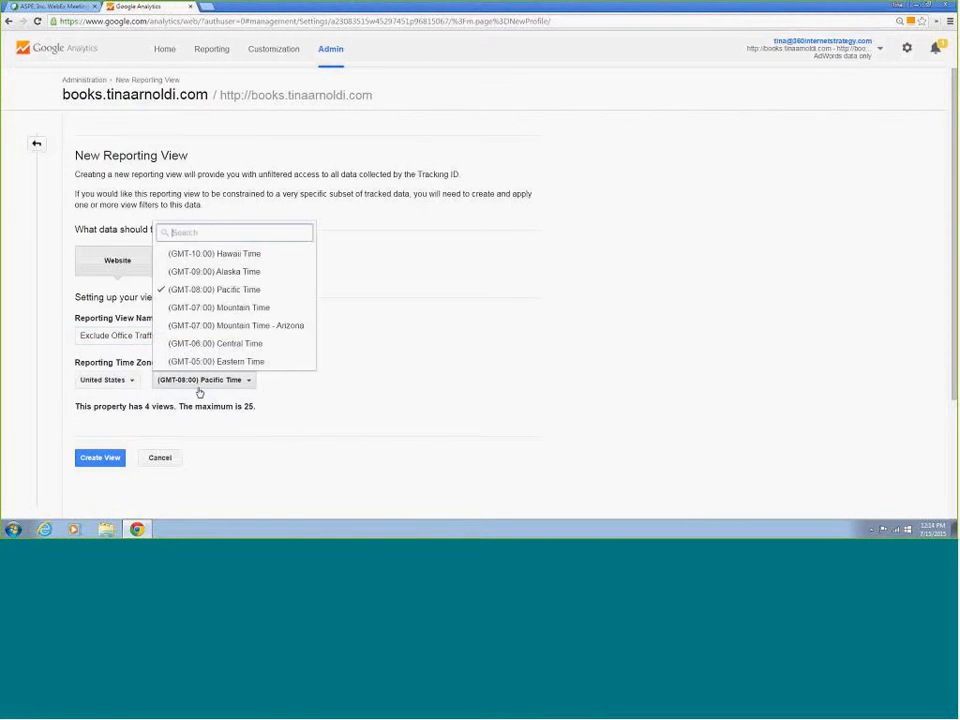
click(215, 361)
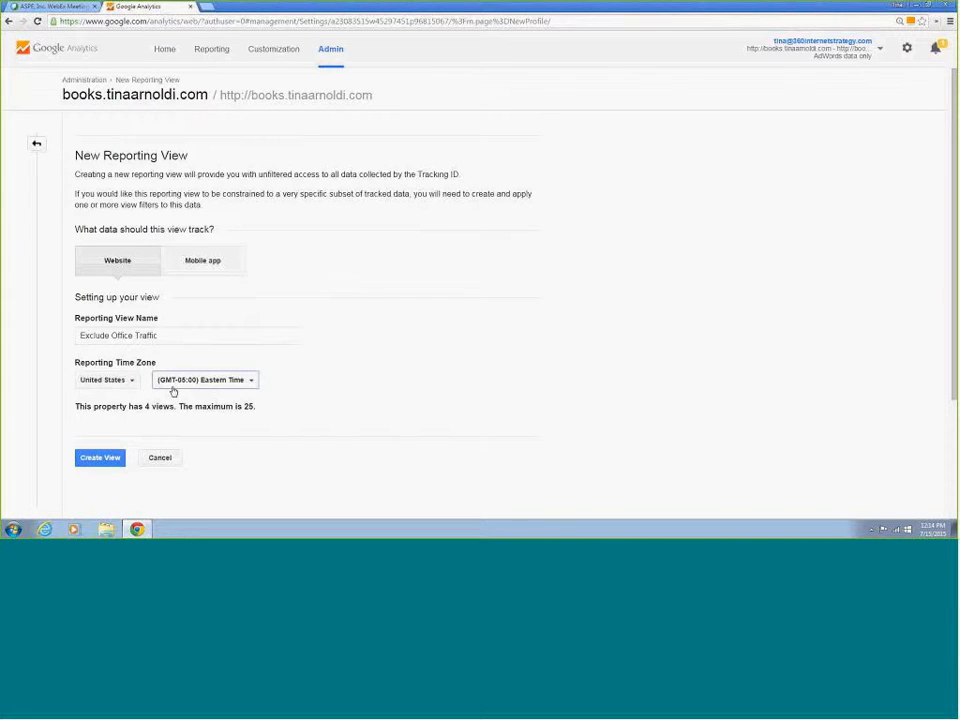
click(113, 461)
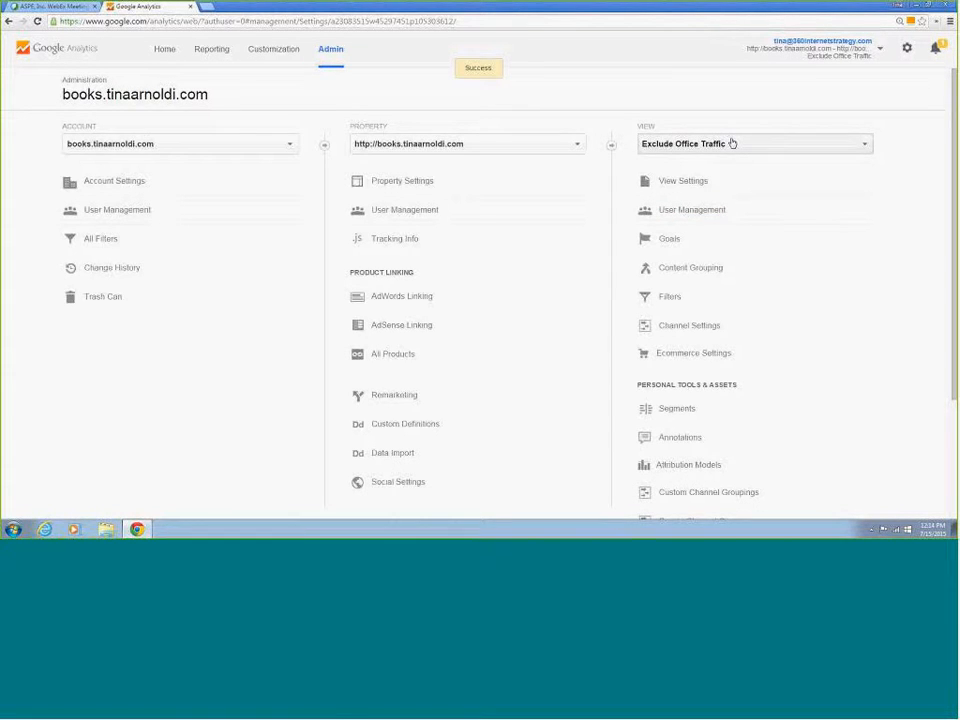
click(664, 298)
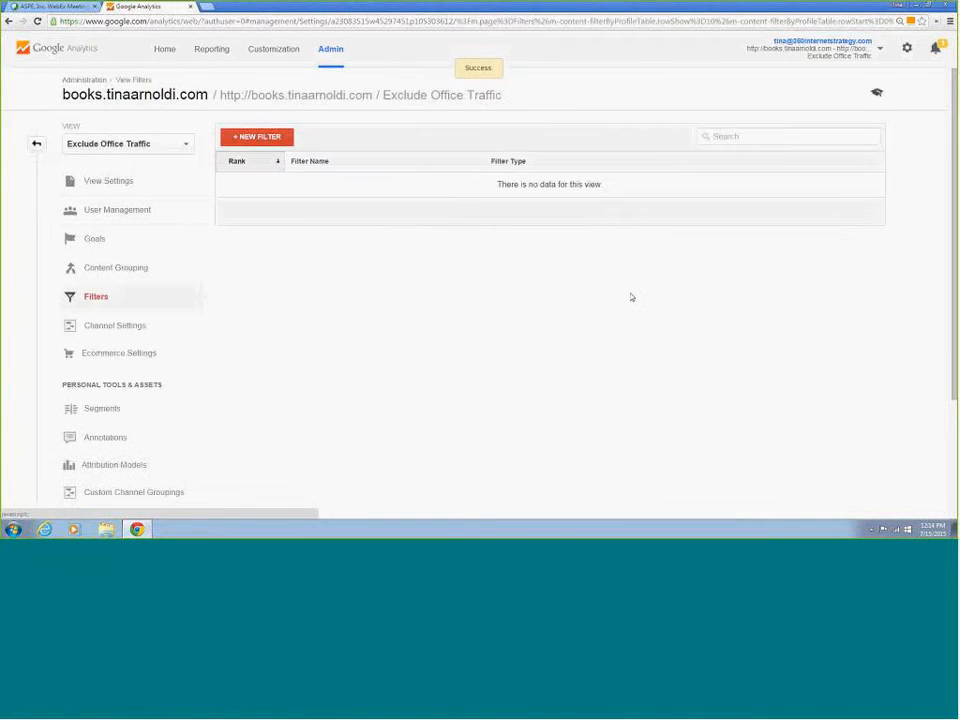
Step: Start a new filter for the view, reusing the view name Exclude Office Traffic as the filter name
drag(382, 95, 517, 109)
key(ctrl+c)
click(268, 136)
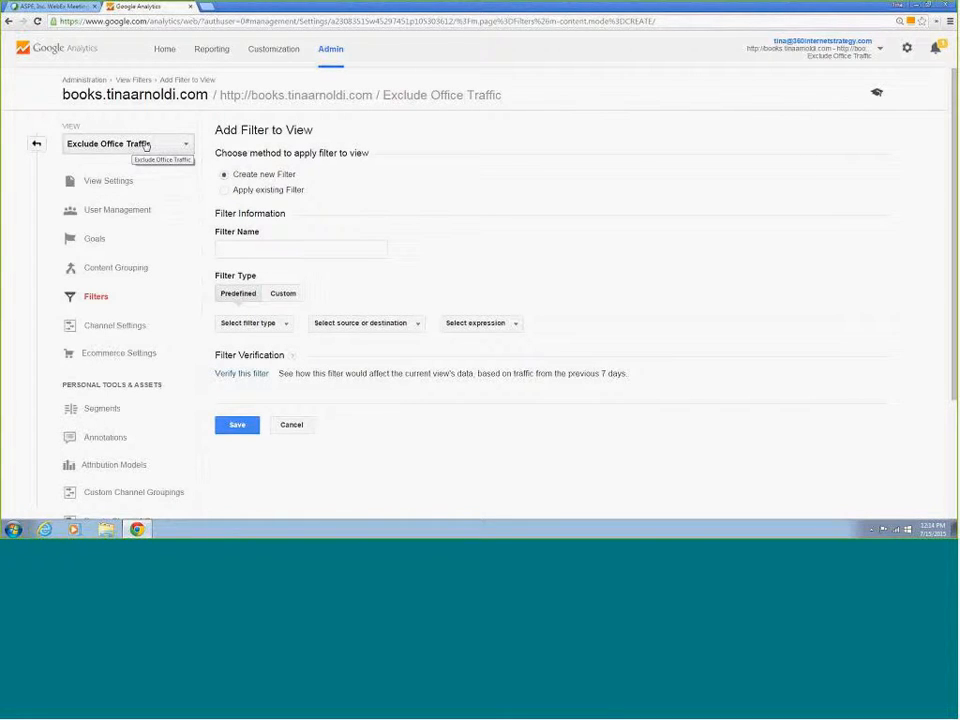
click(261, 243)
key(ctrl+v)
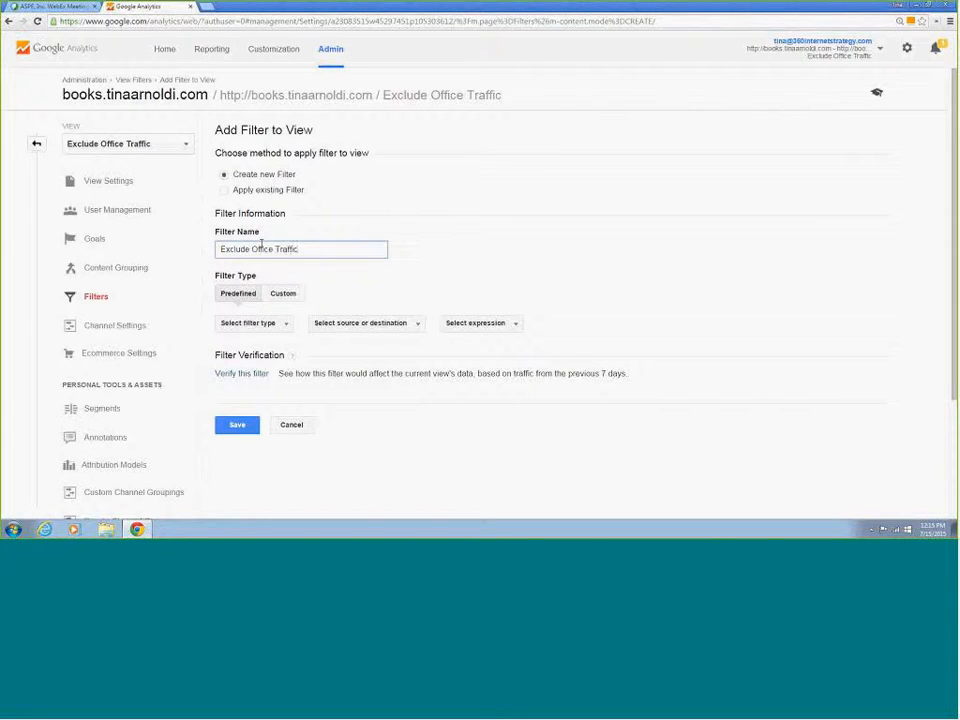
Step: Define the filter as a predefined one that excludes traffic from the IP addresses
click(244, 299)
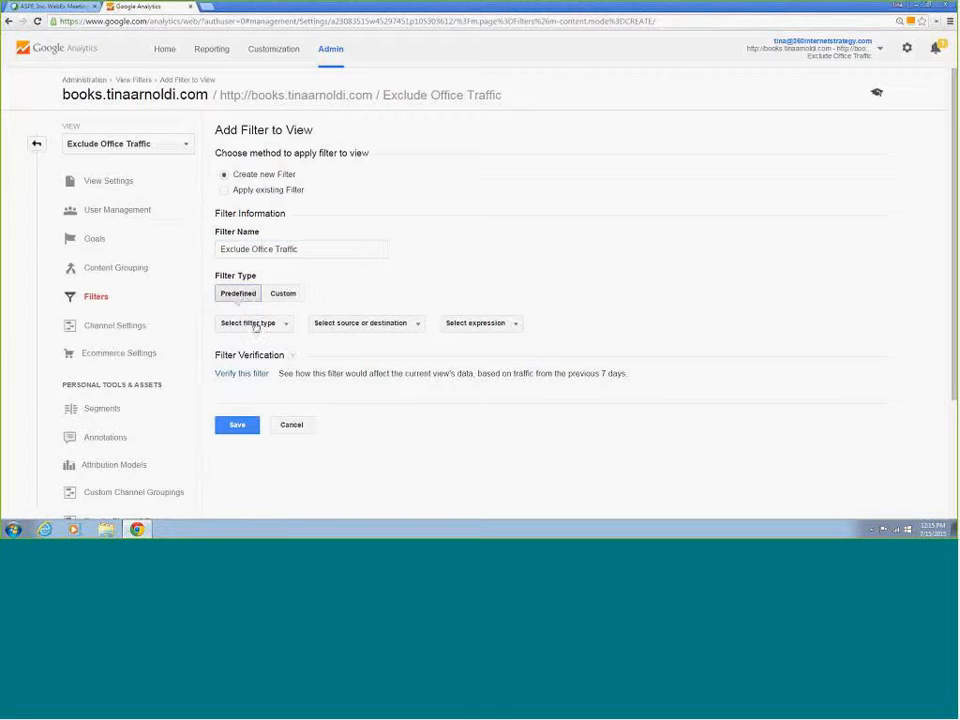
click(251, 324)
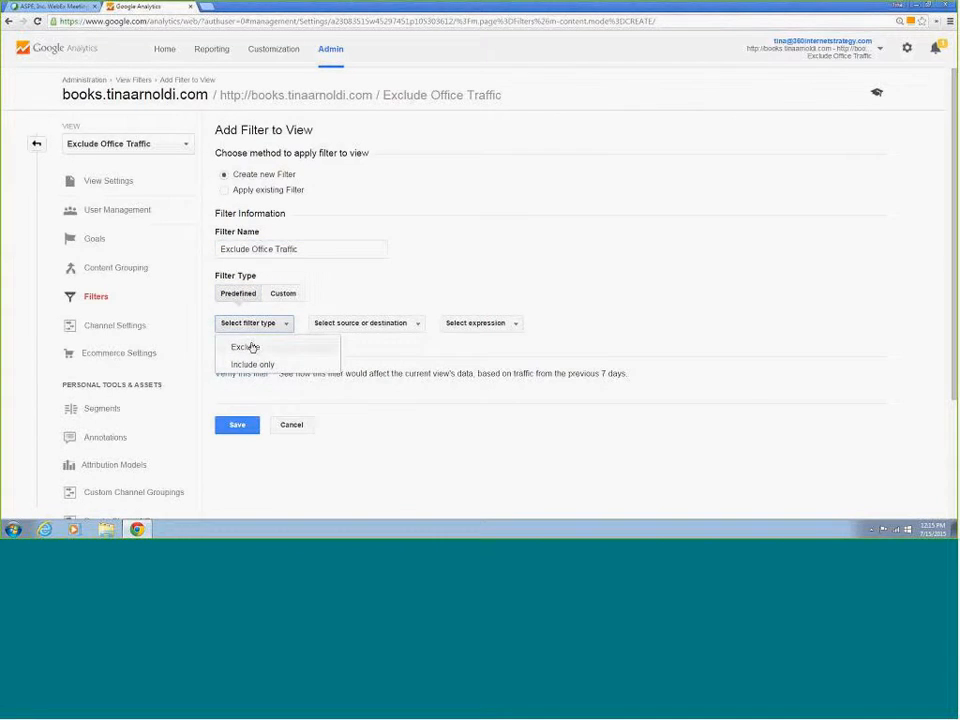
click(252, 347)
click(343, 325)
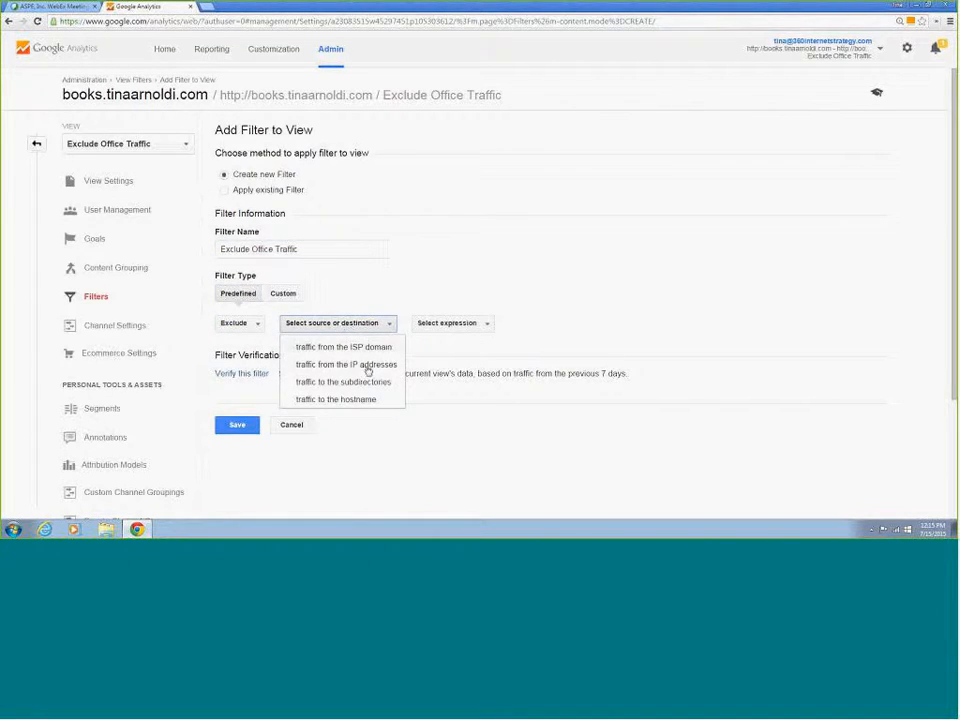
click(346, 365)
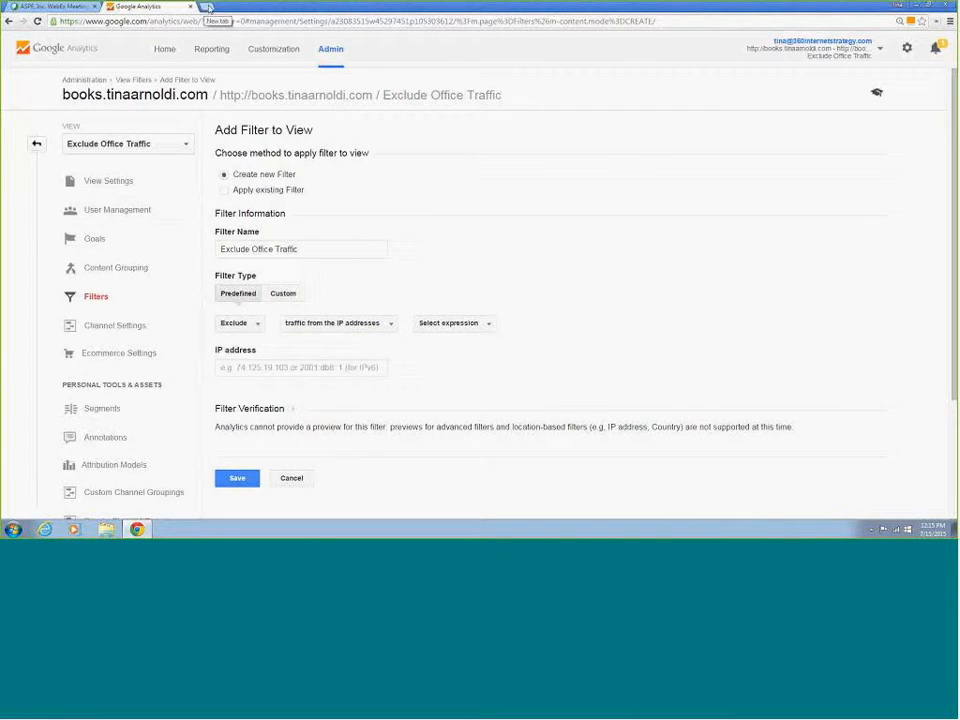
Step: Look up the computer's public IP address on whatismyip.com in a separate browser tab, and return to the filter form
click(203, 6)
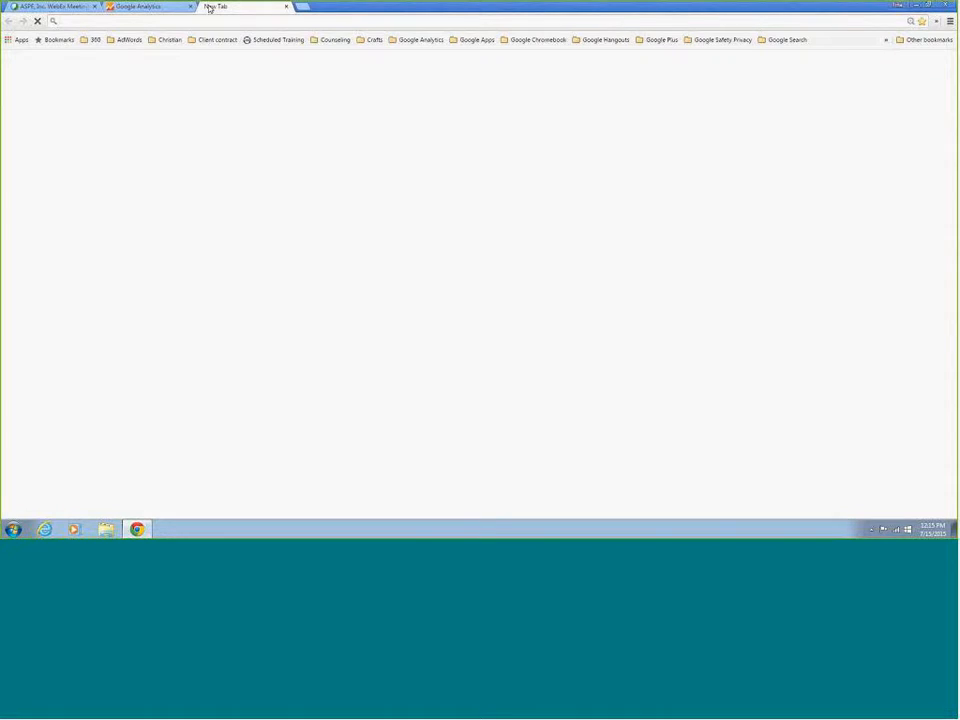
text(whatis)
key(Return)
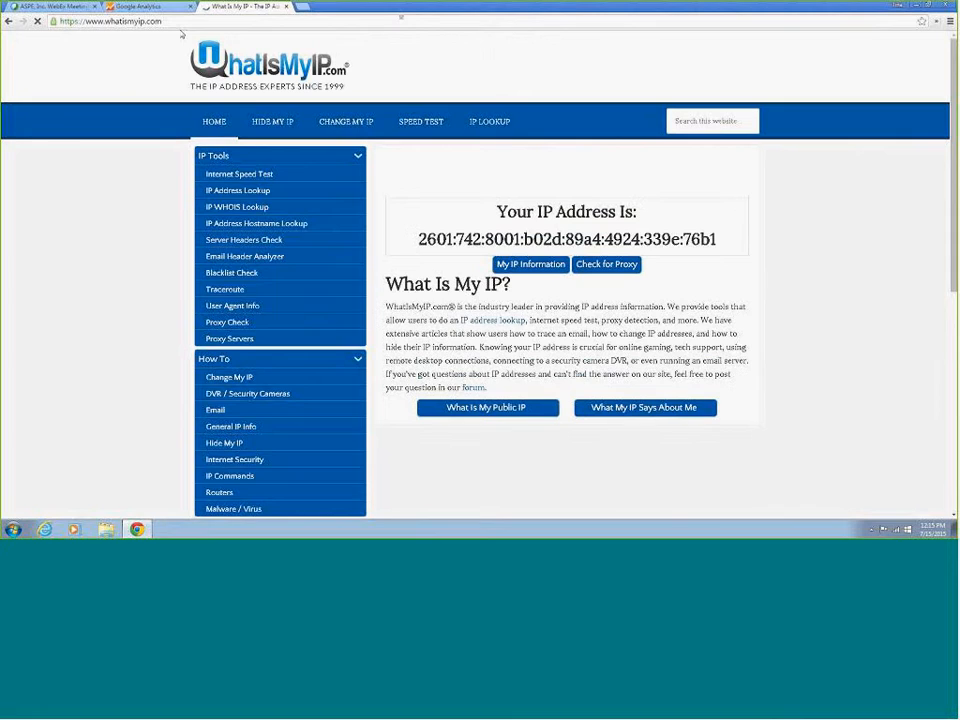
click(287, 7)
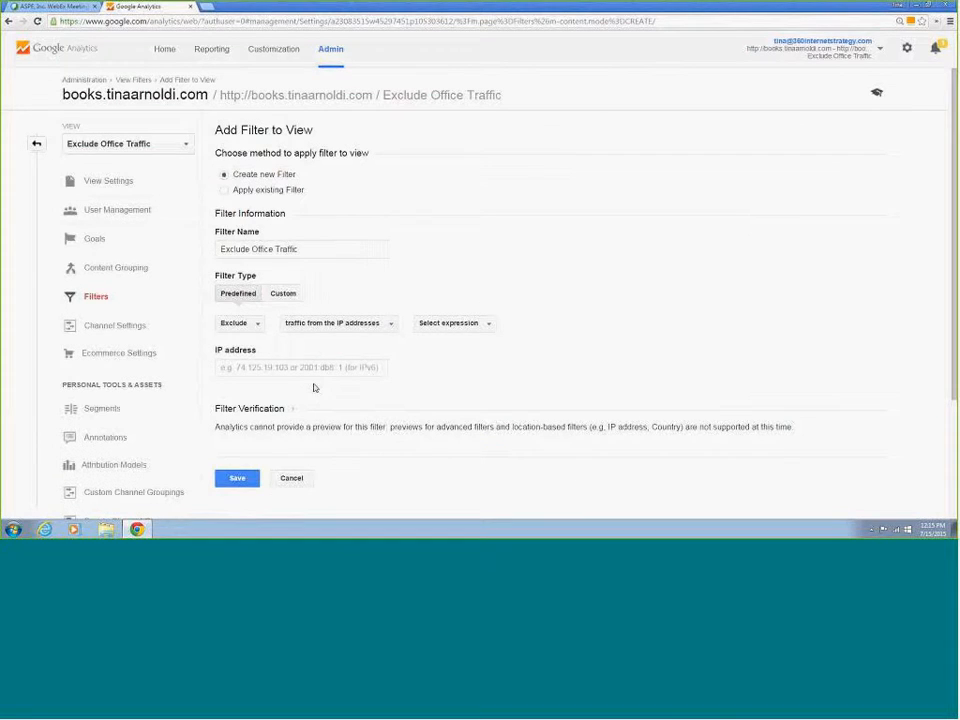
Step: Set the filter's expression to "that contain" with the IP address 12.345.67.891, and discard the filter
click(453, 330)
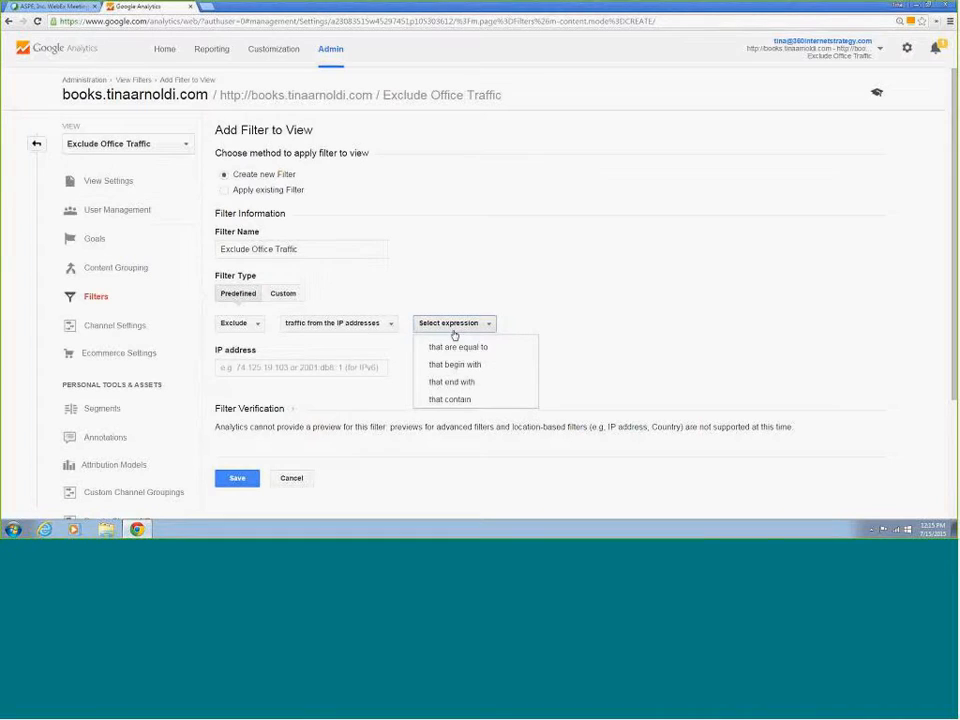
click(452, 399)
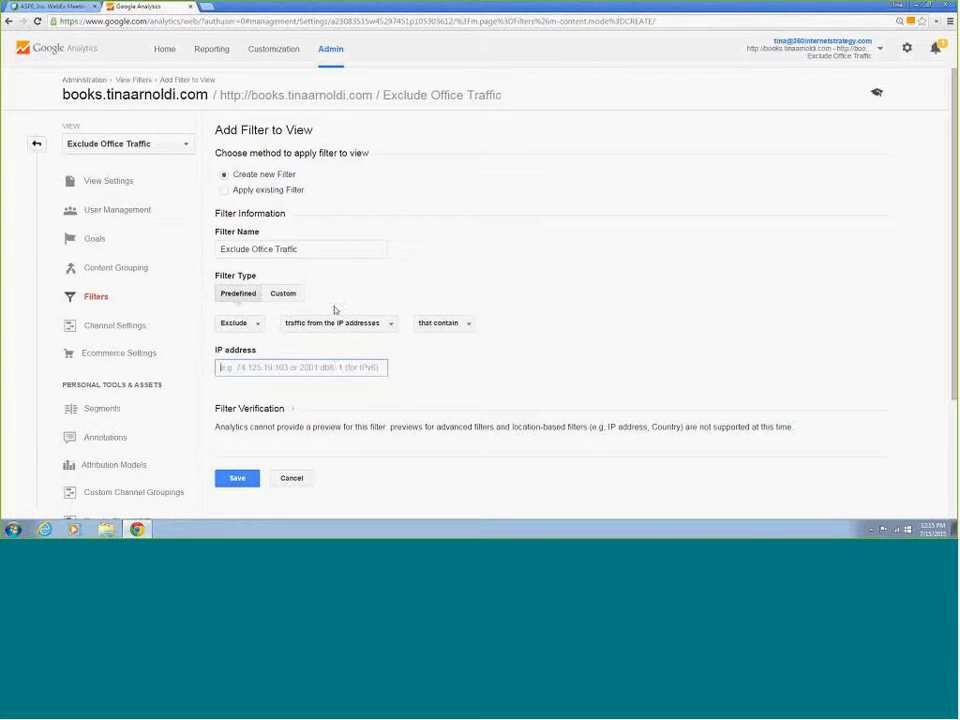
text(12.345.67.891)
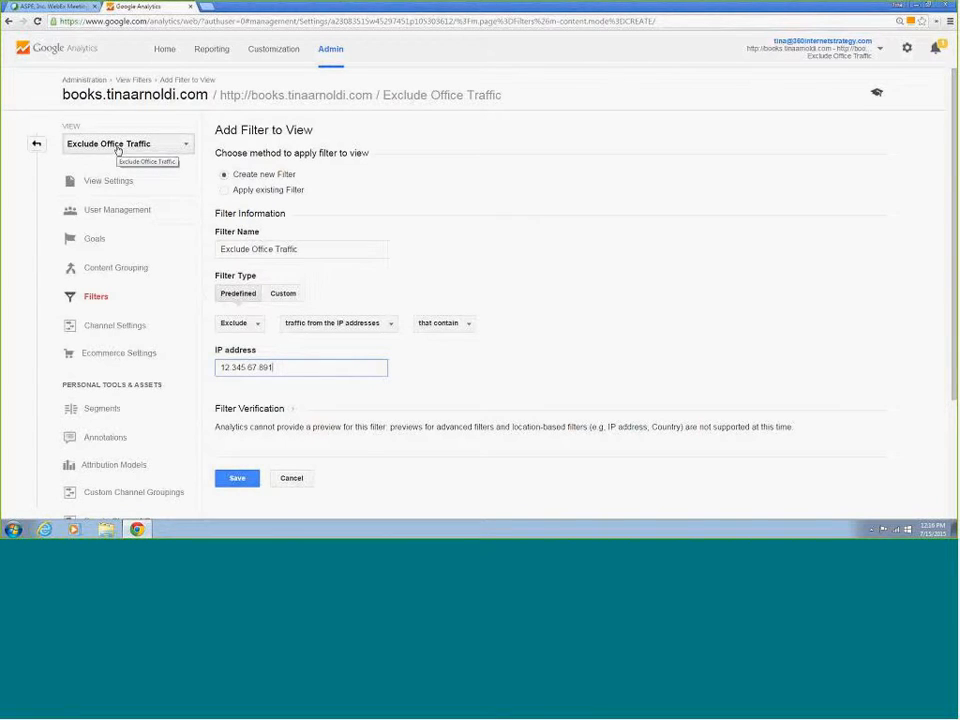
click(301, 480)
click(497, 99)
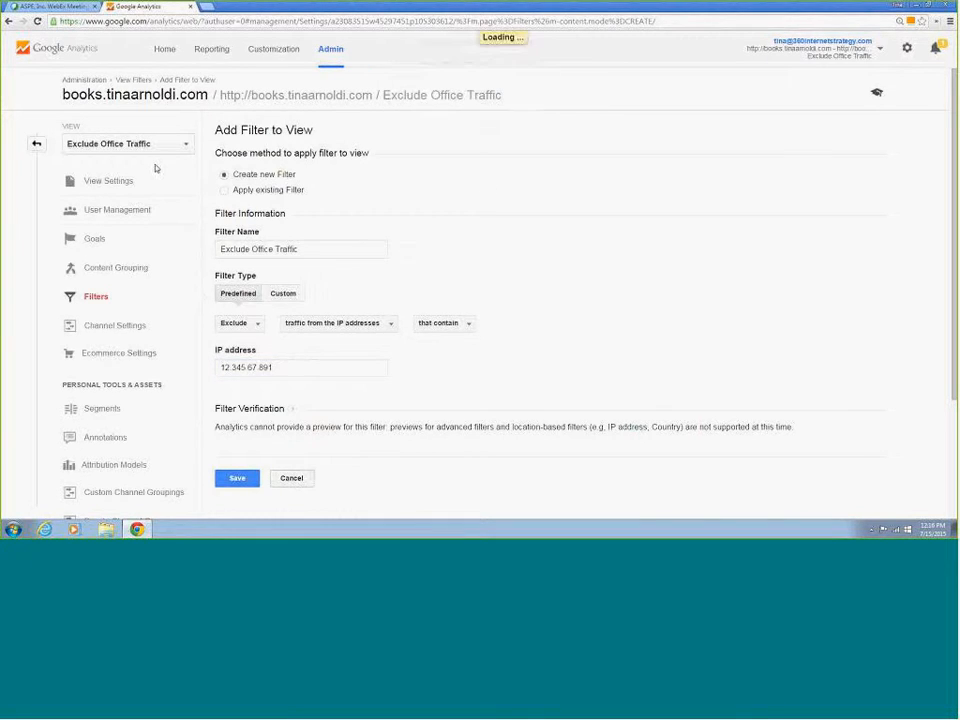
click(161, 148)
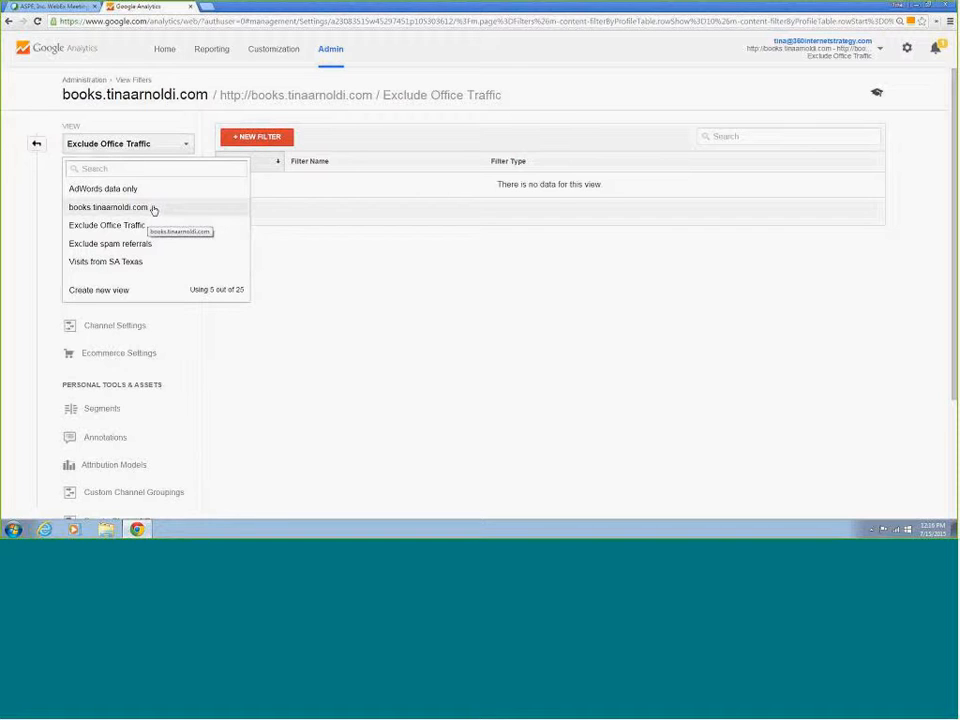
click(355, 240)
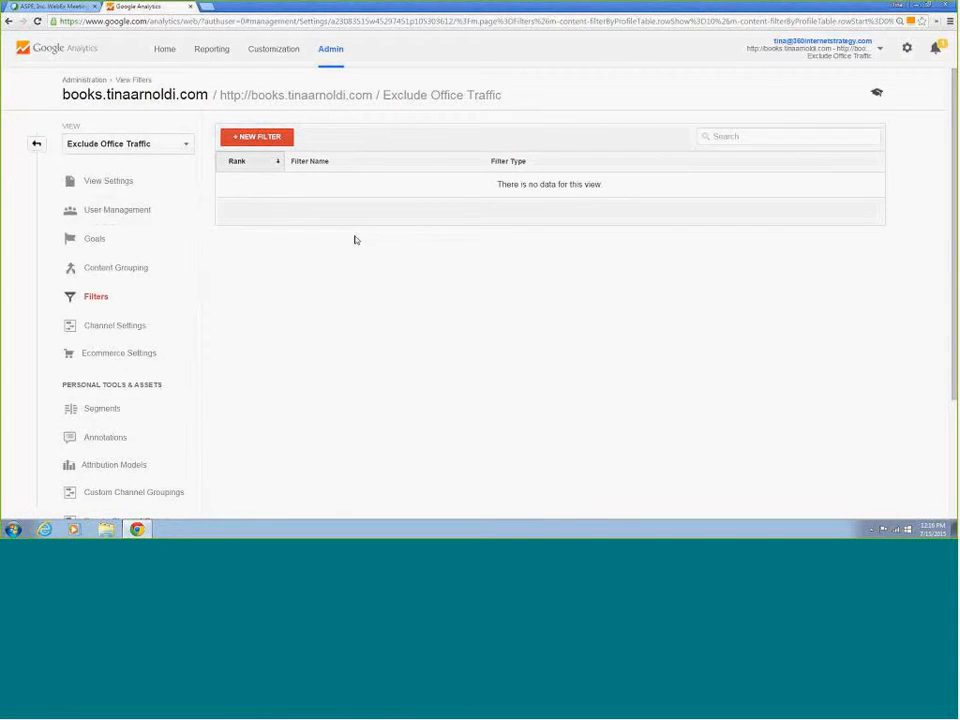
Step: Start a new filter for the Exclude Office Traffic view, name it SC and make it a custom filter
click(256, 139)
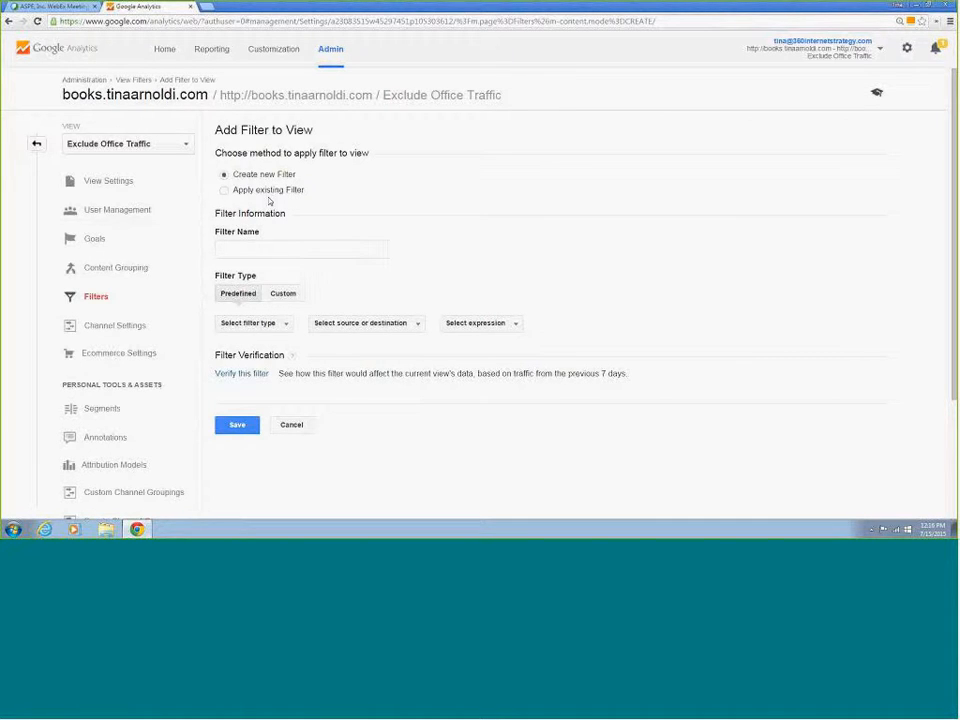
click(253, 247)
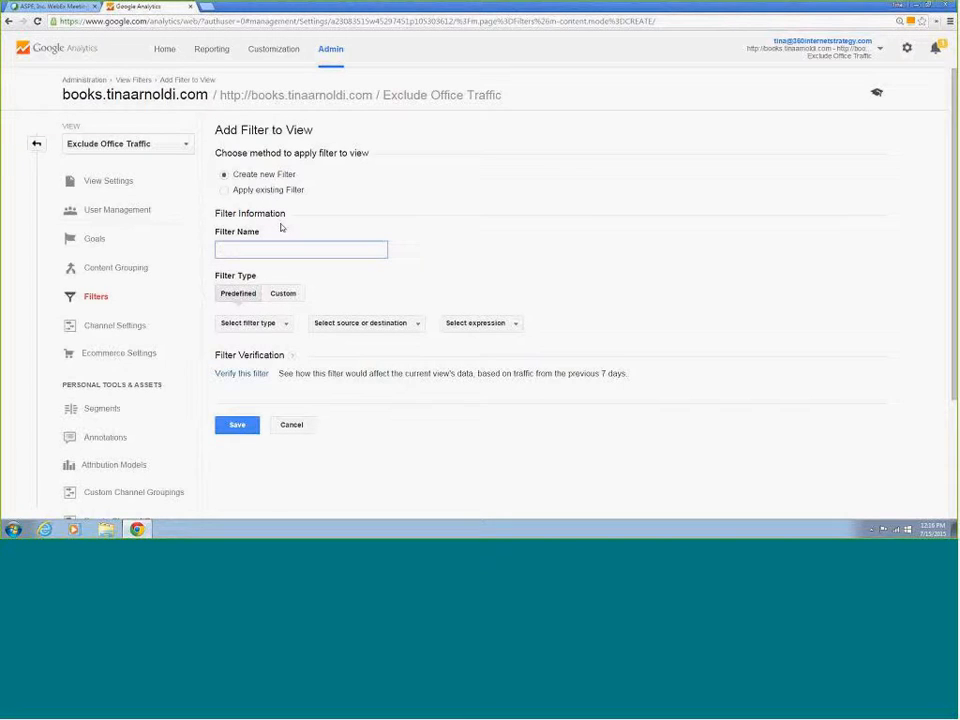
text(sc)
click(285, 294)
click(285, 357)
click(617, 306)
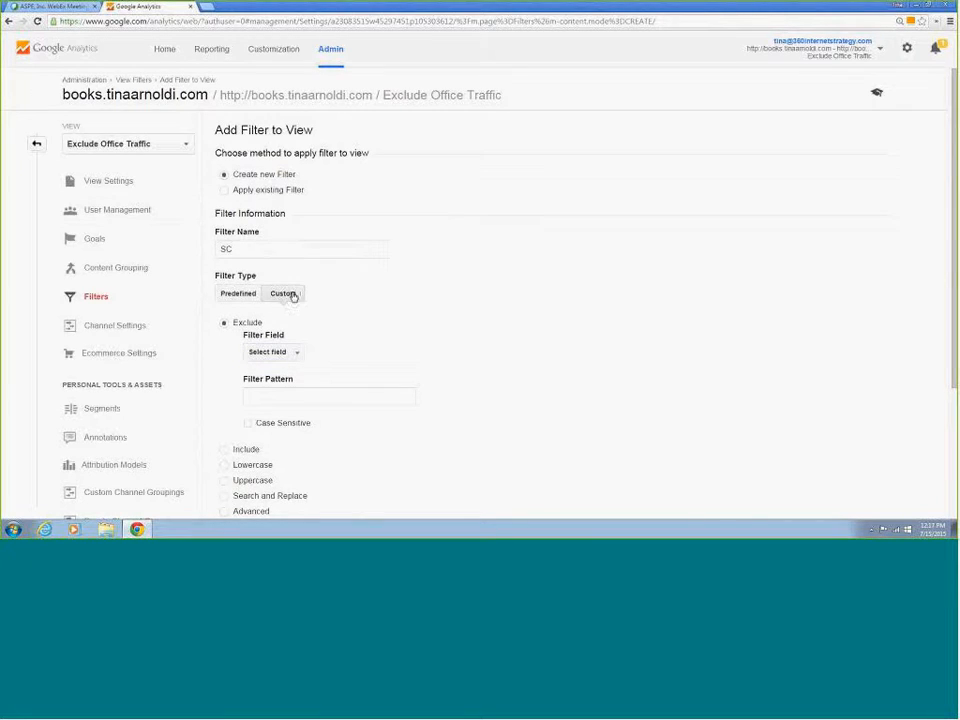
Step: Rename the filter as "Include South Carolina only"
click(266, 250)
click(267, 248)
key(Left)
key(Left)
text(Include South)
text( only)
key(ctrl+Left)
key(ctrl+shift+Left)
text(South Carolina)
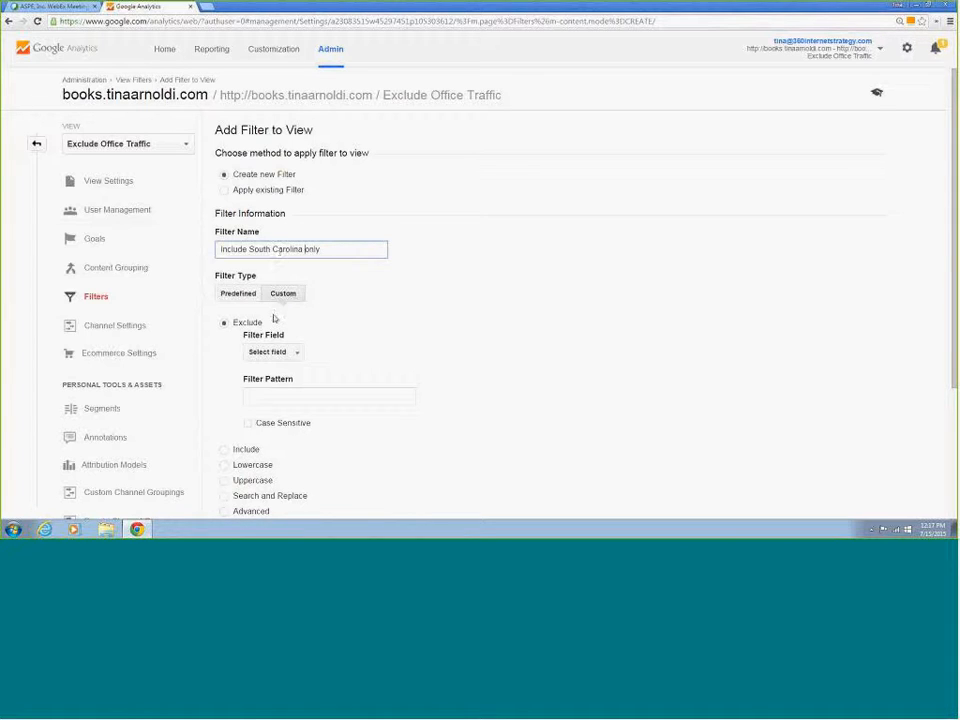
click(292, 356)
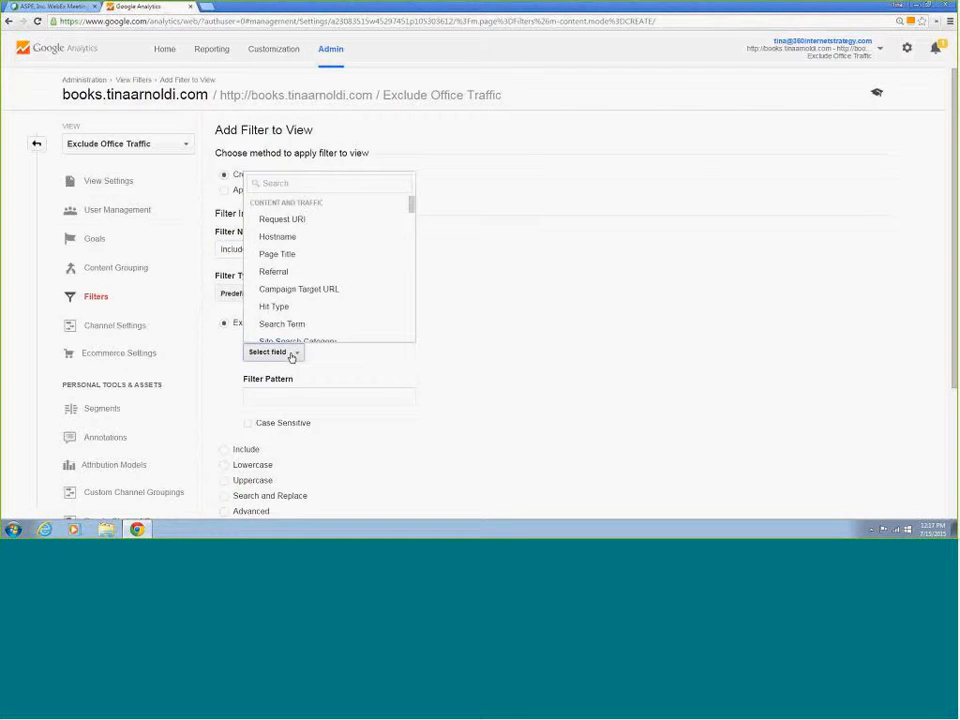
click(302, 183)
text(reg)
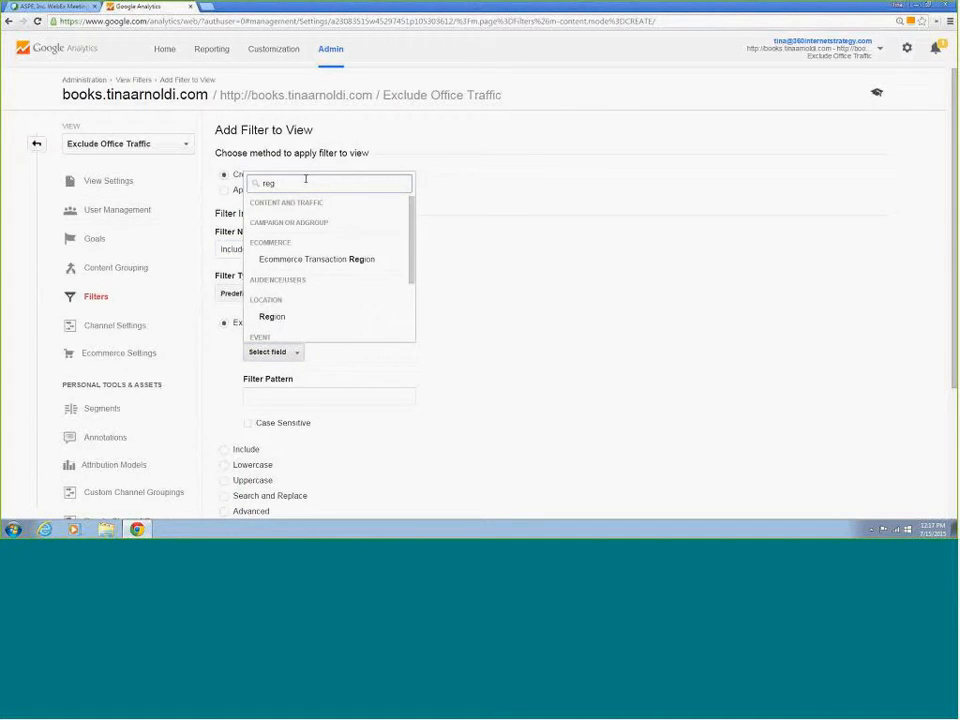
click(276, 318)
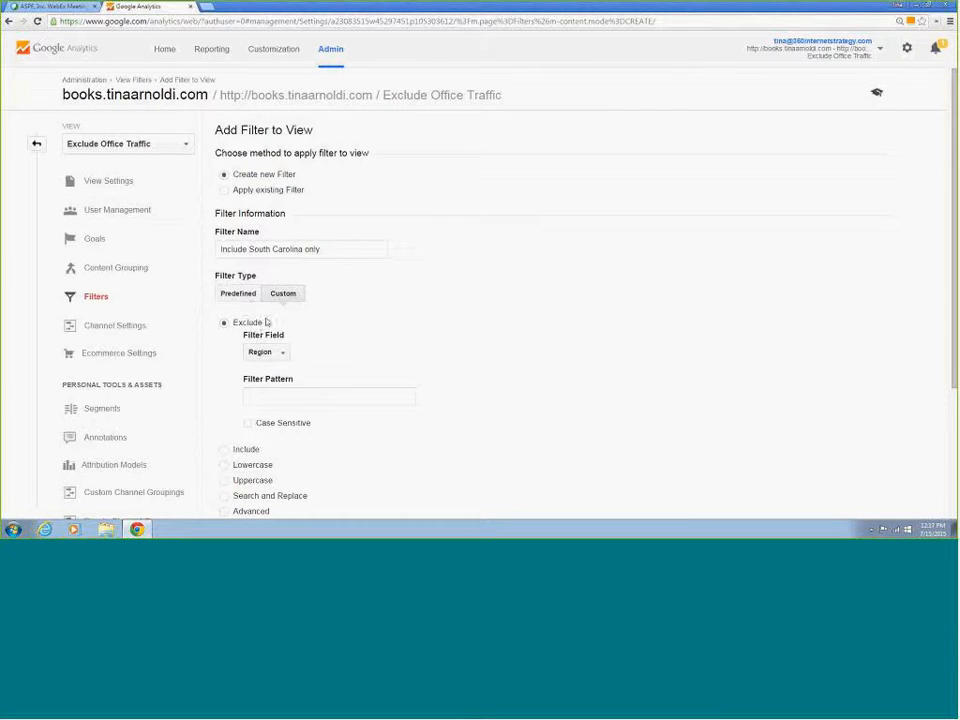
Step: Make the custom filter an Include filter on the Region field with the pattern "south carolina"
scroll(276, 310, down, 1)
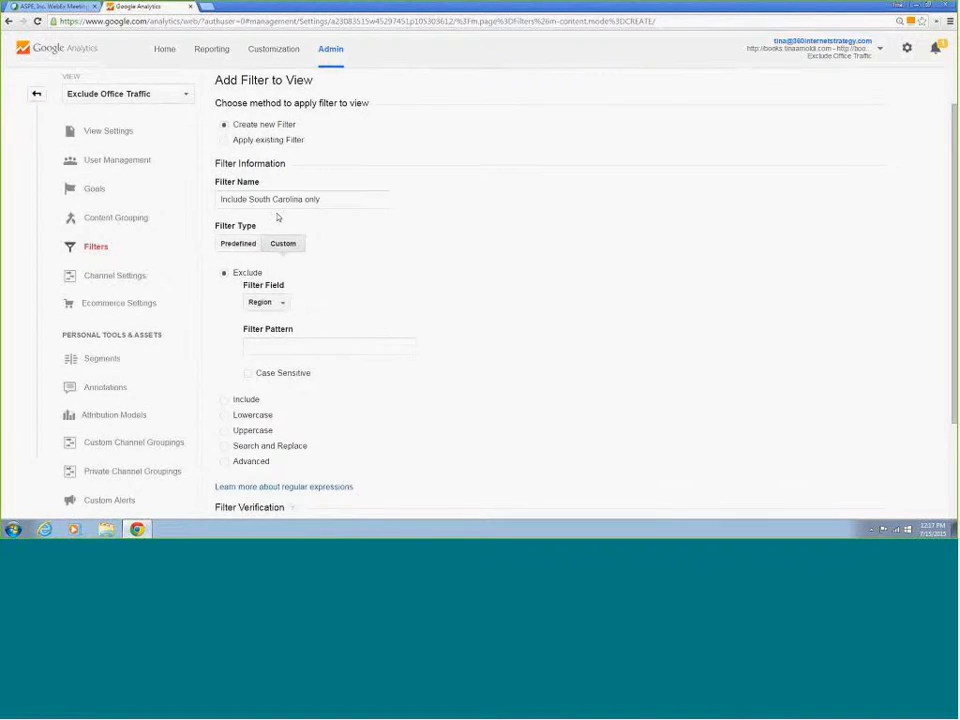
click(236, 400)
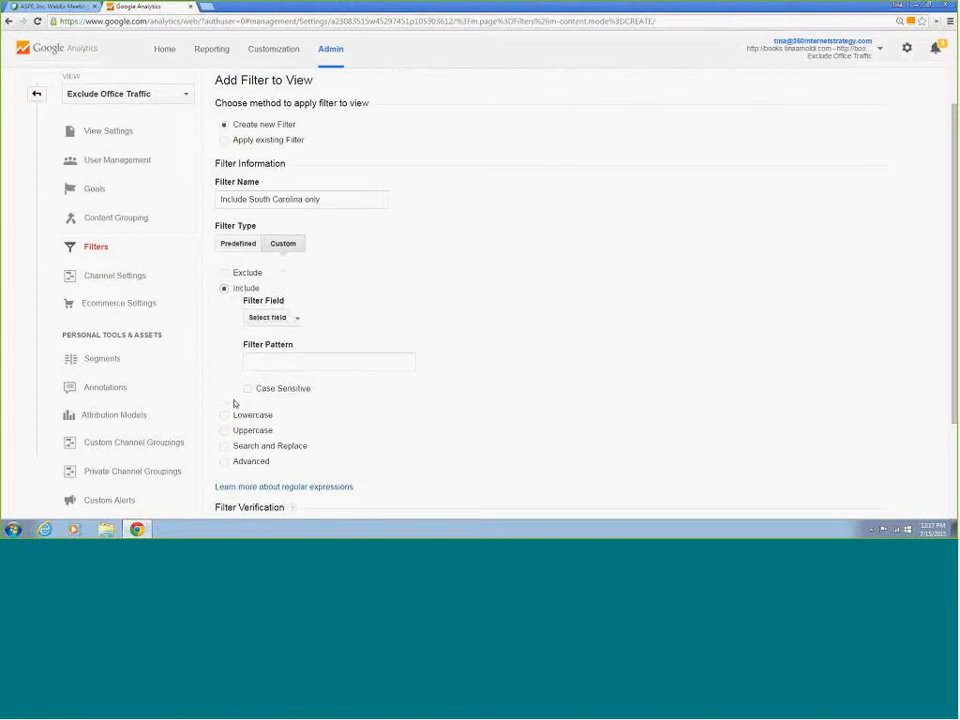
click(275, 324)
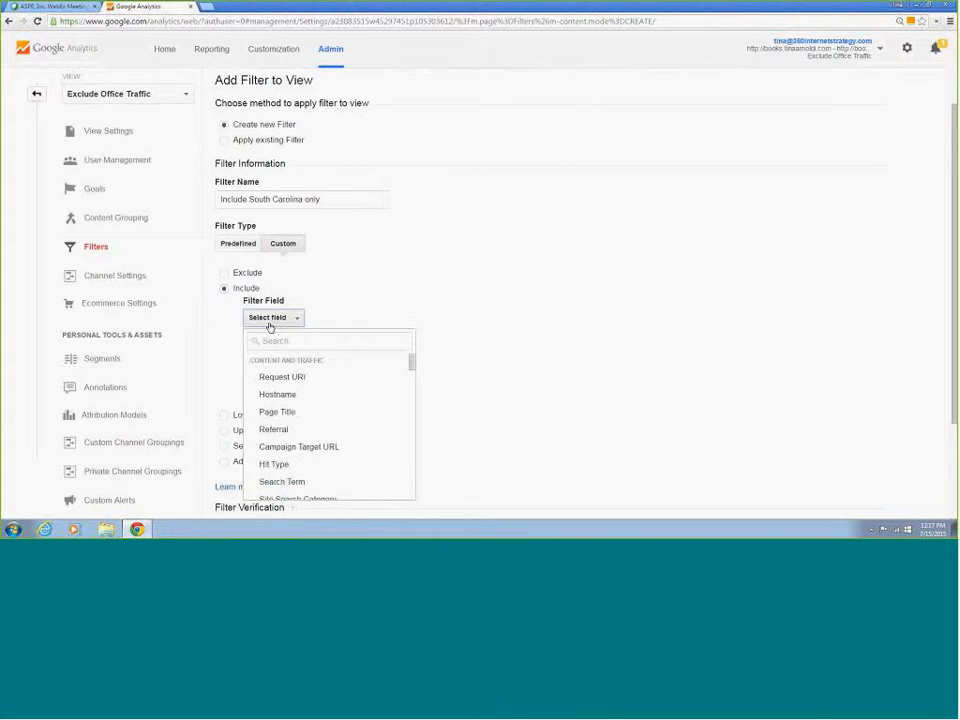
click(259, 340)
text(re)
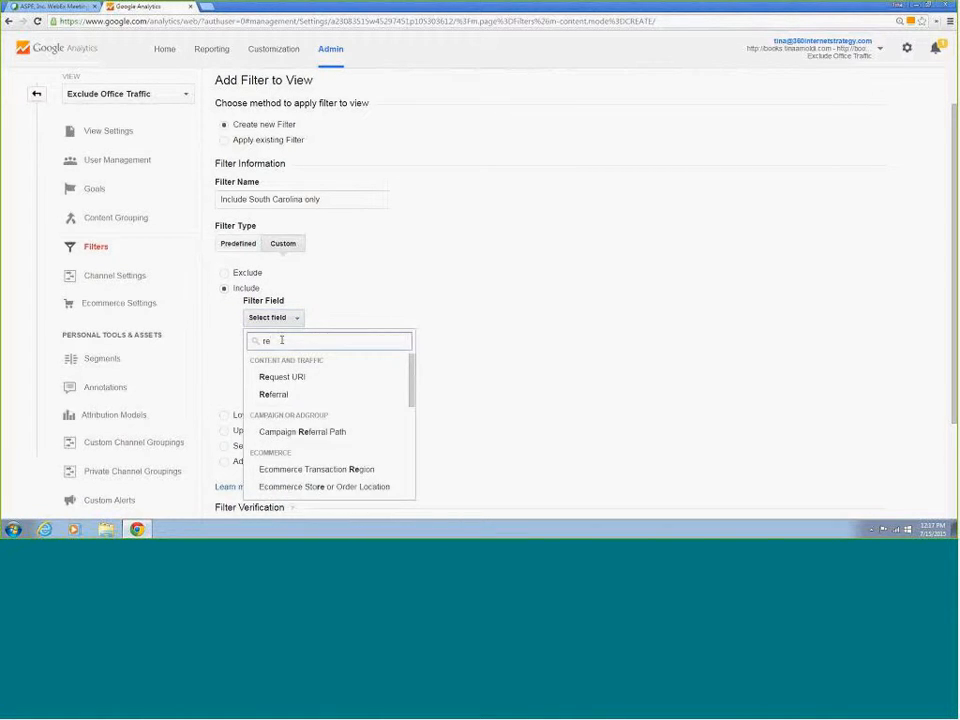
text(gion)
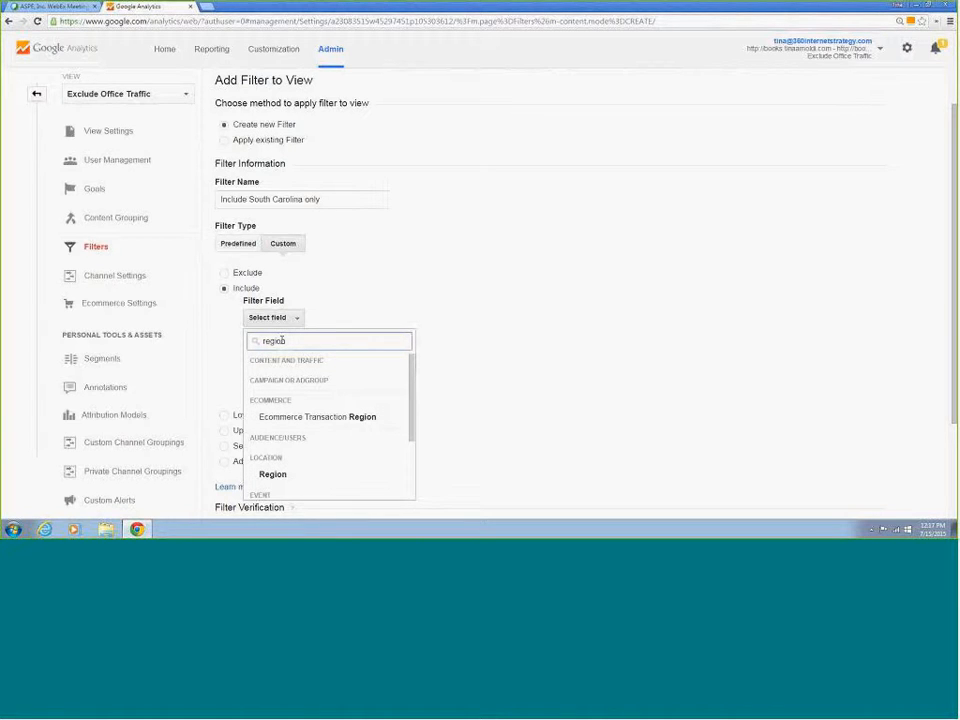
click(306, 479)
click(287, 361)
text(south carolina)
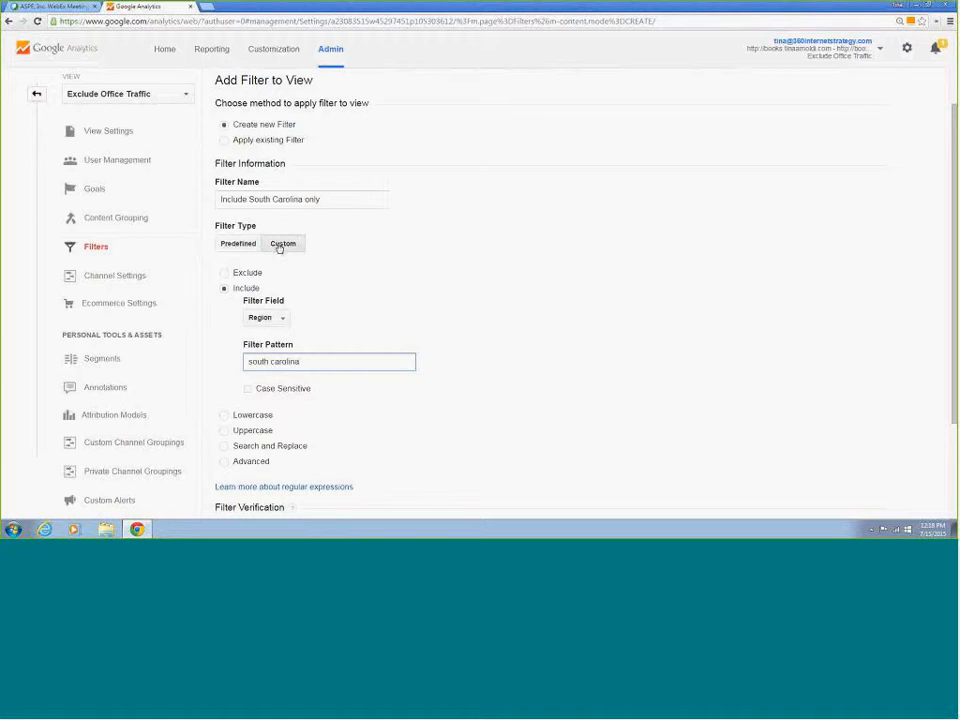
Step: Switch the custom filter to Lowercase and choose Campaign Medium as its filter field
click(255, 416)
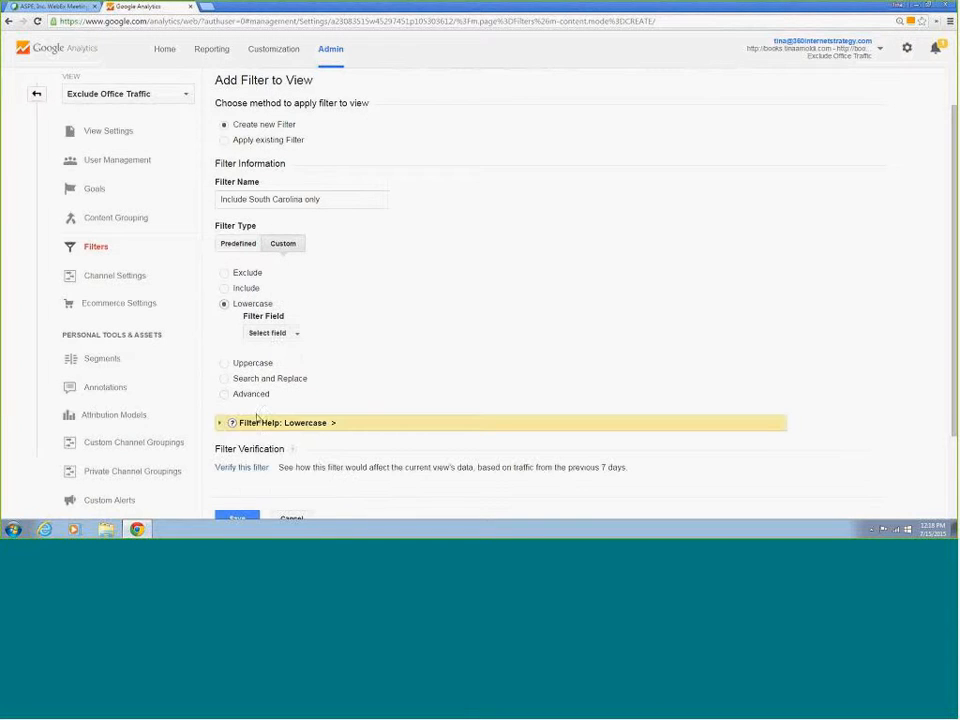
click(277, 333)
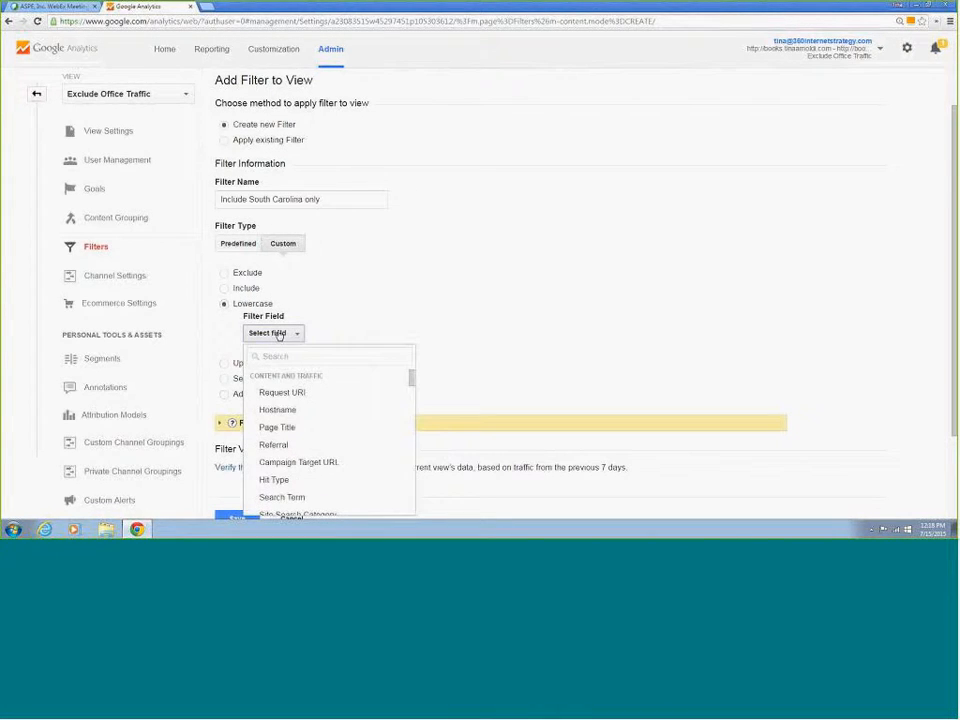
click(316, 358)
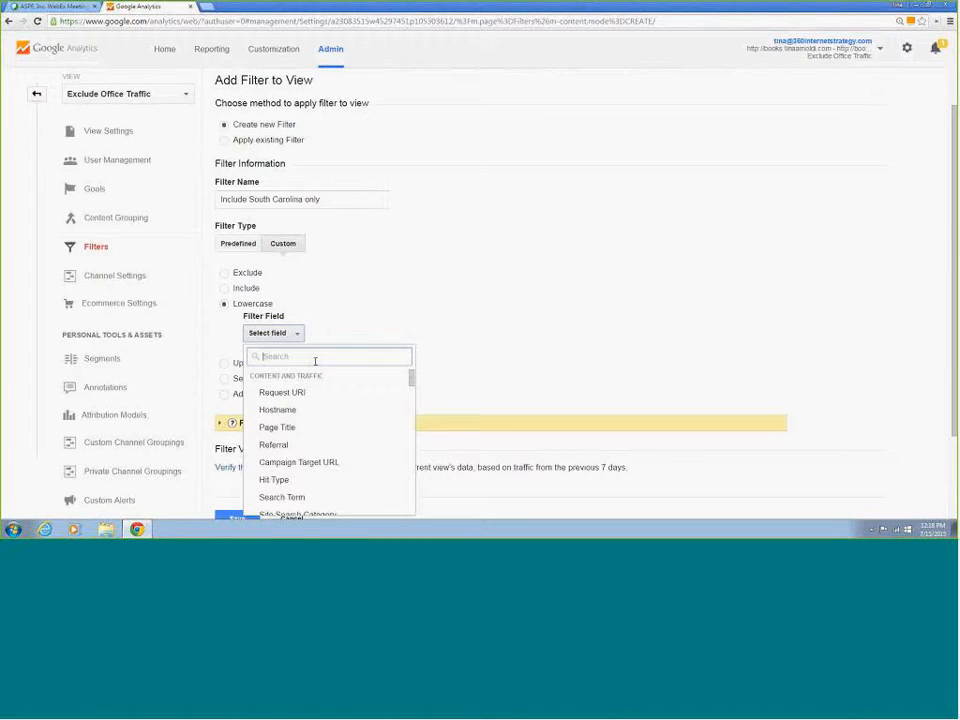
text(medi)
key(Return)
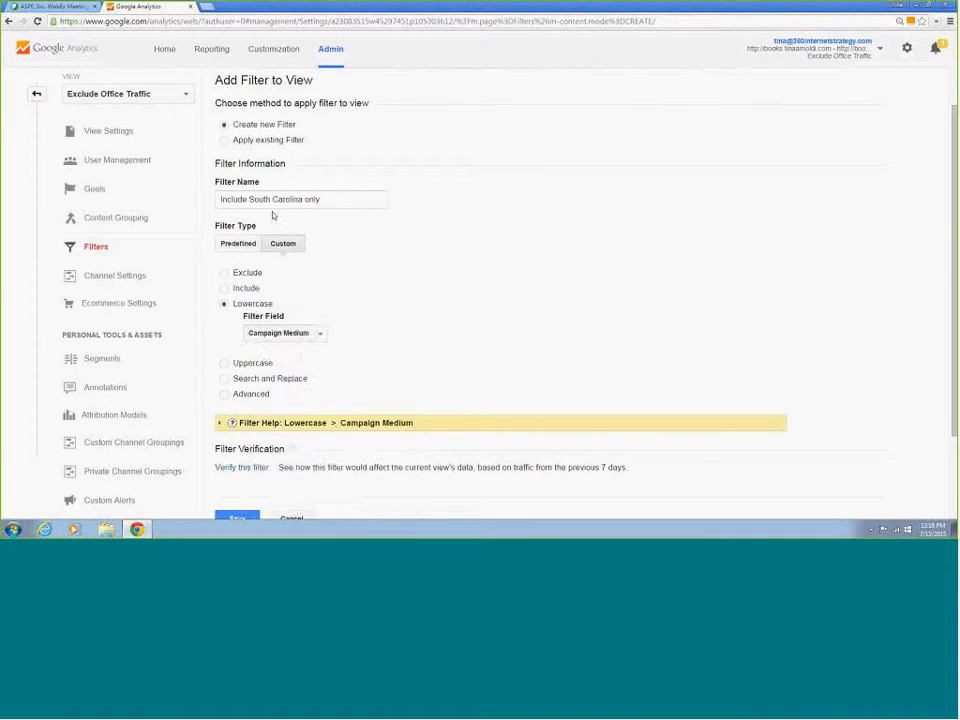
Step: Rename the filter as "Lower traffic for medium" and discard it without saving
drag(341, 199, 87, 178)
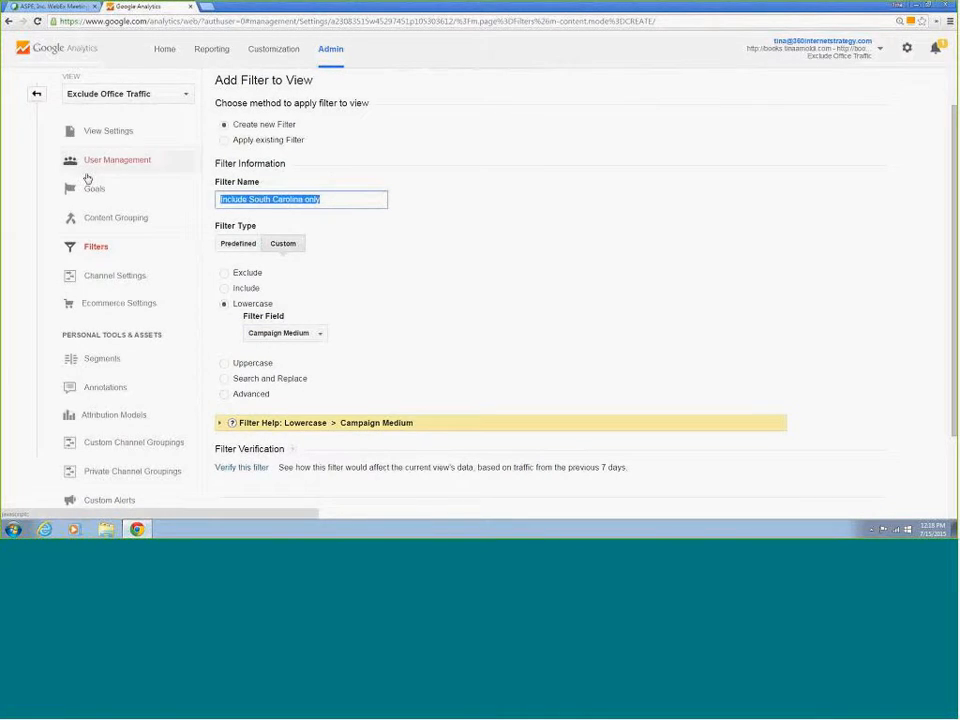
text(Lower traffic for medium)
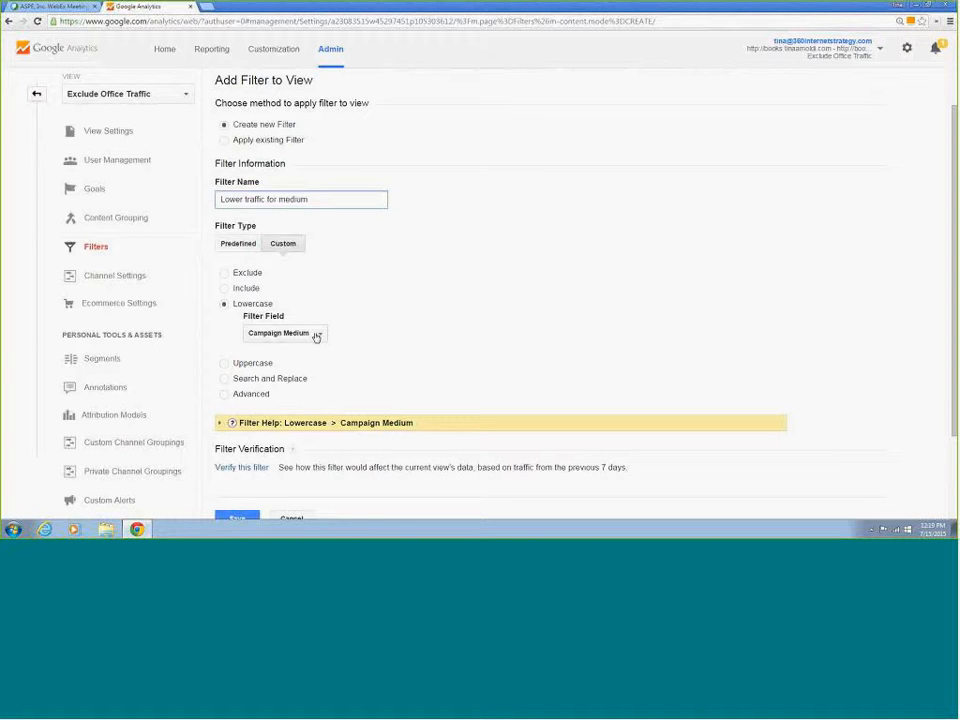
scroll(414, 326, down, 1)
click(305, 472)
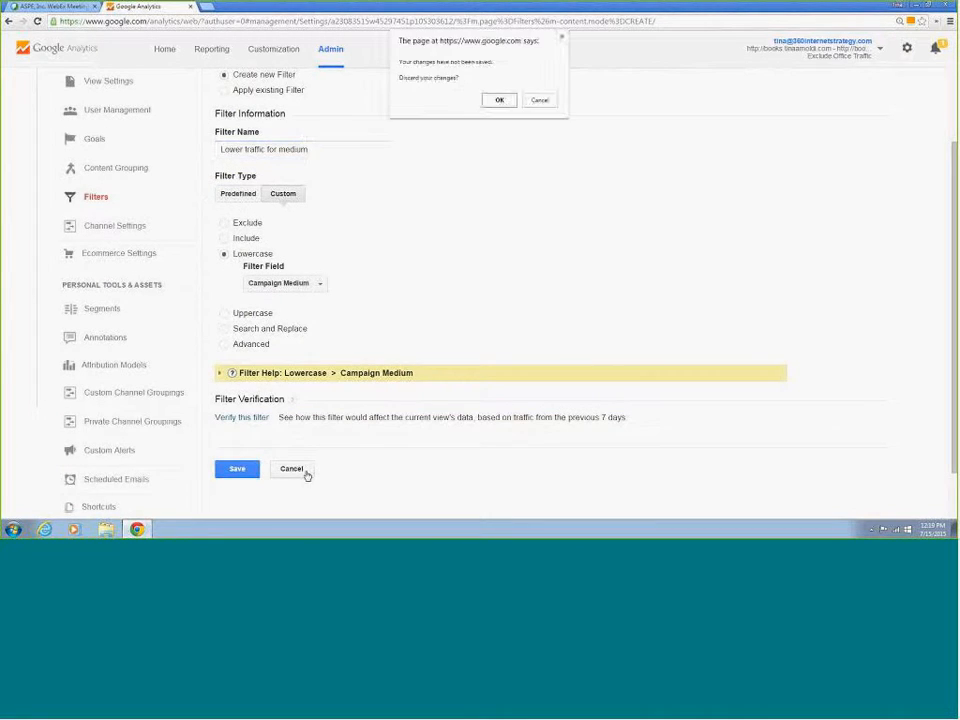
click(502, 101)
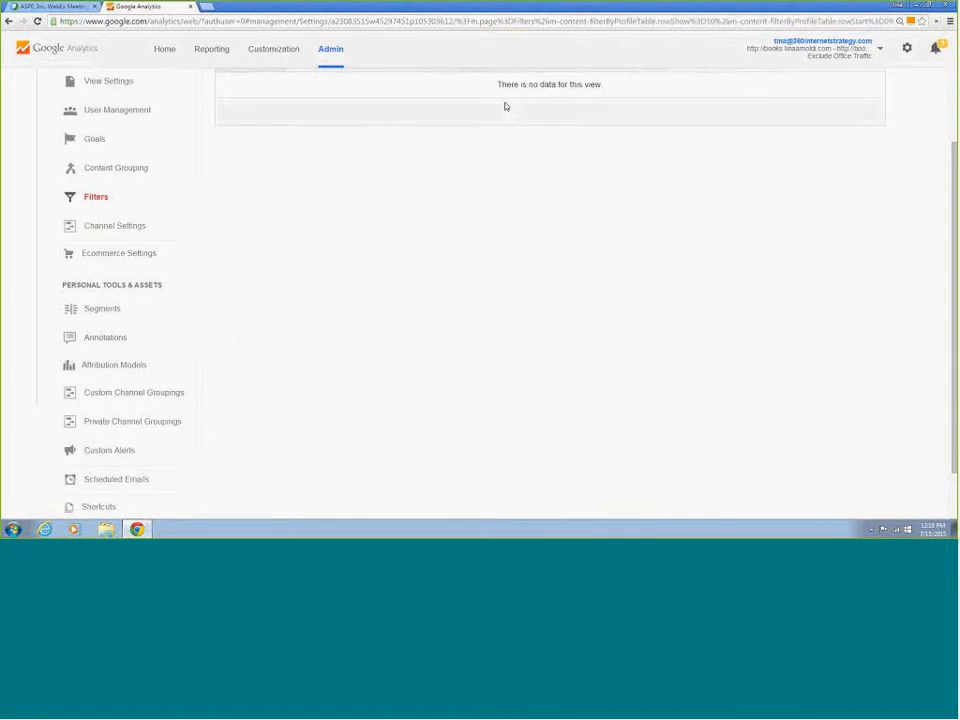
Step: Start a new filter for the Exclude Office Traffic view and name it "Blog traffic only"
scroll(414, 188, up, 2)
click(275, 141)
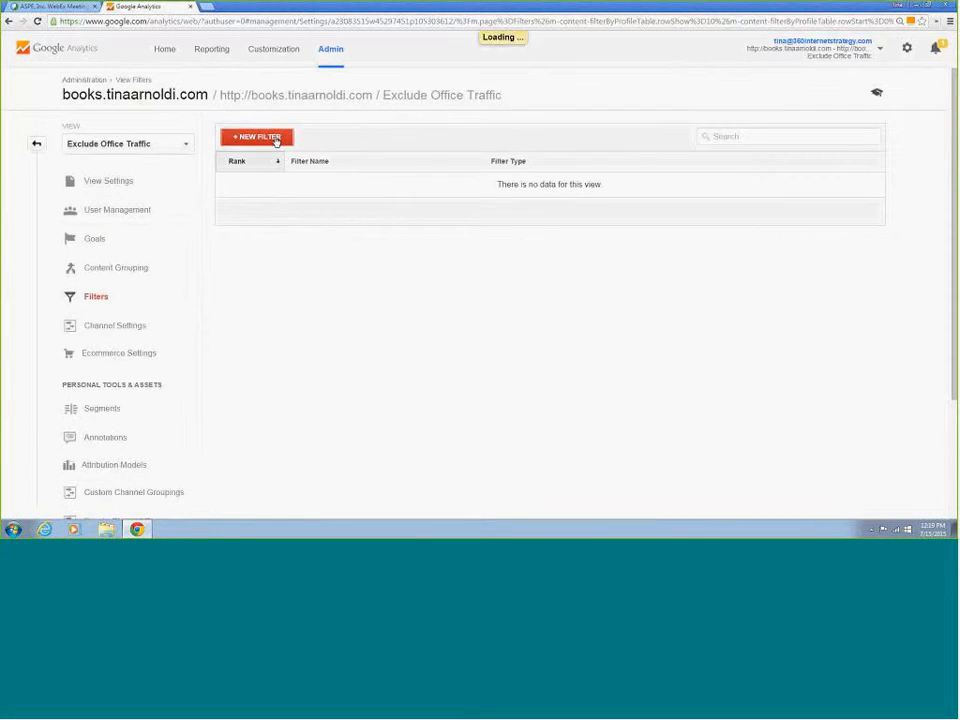
drag(382, 95, 507, 93)
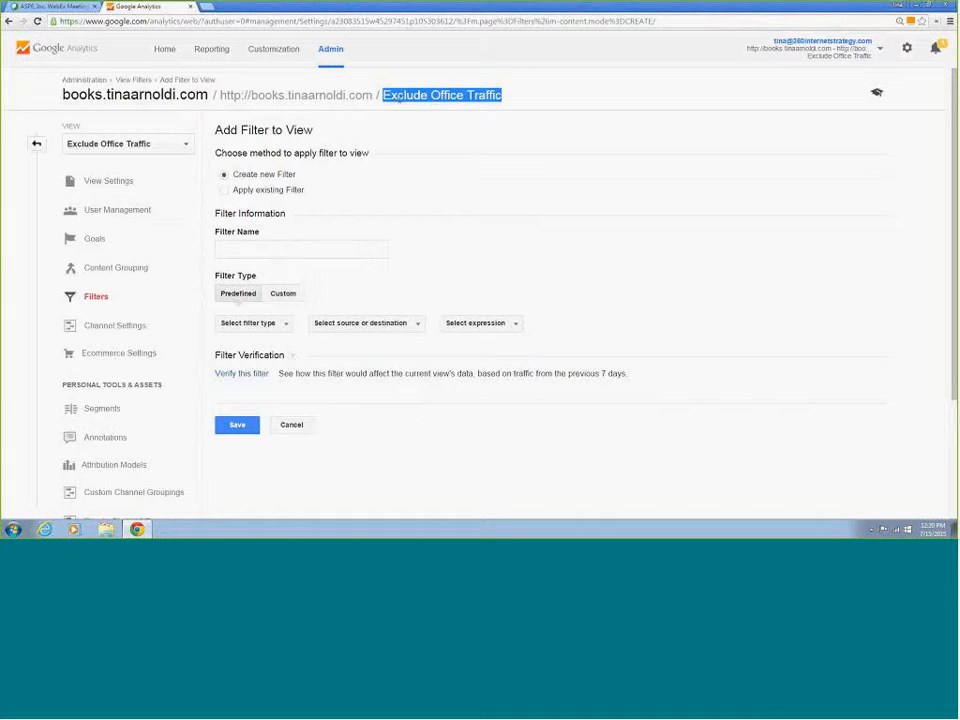
click(277, 250)
text(Blog traffic )
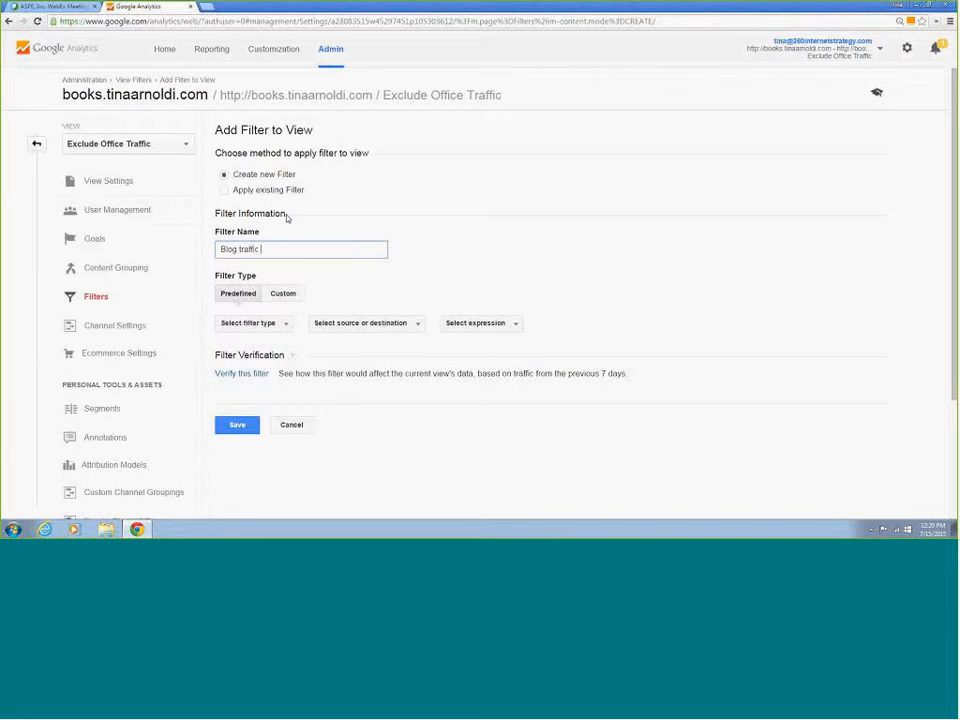
text(only)
Step: Set the predefined filter to include only traffic to the subdirectories that contain /blog, and discard the filter
click(272, 324)
click(262, 364)
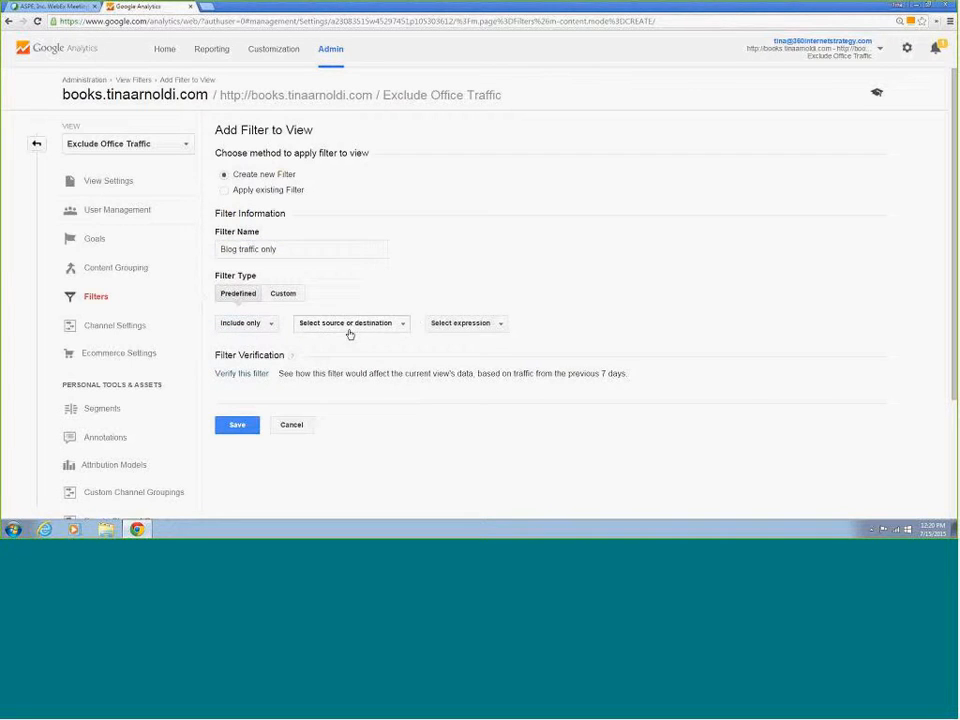
click(349, 332)
click(368, 382)
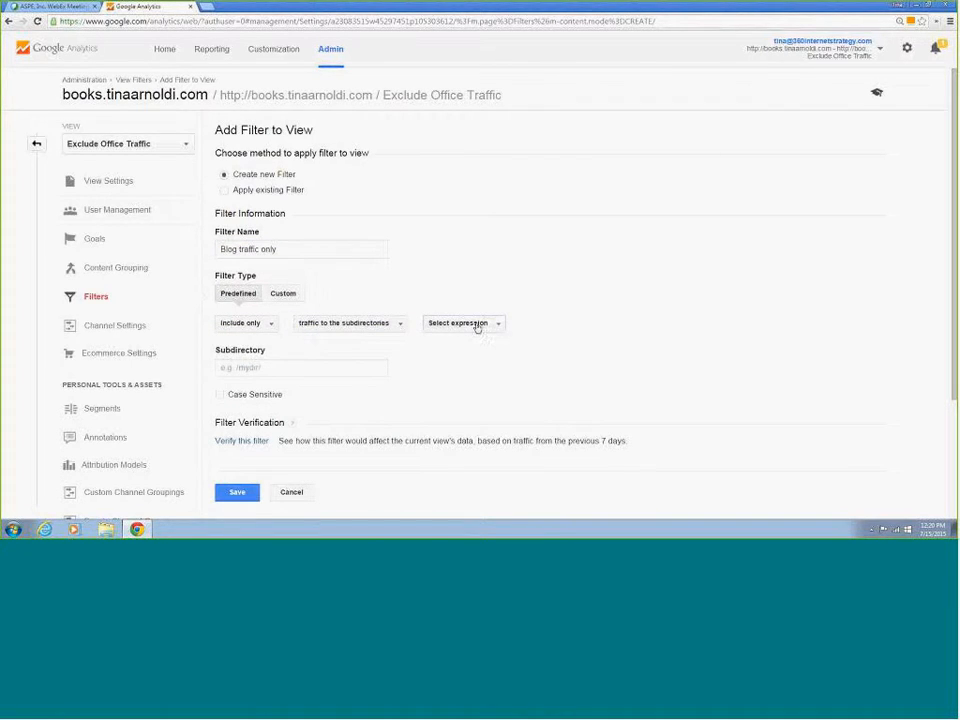
click(477, 325)
click(459, 399)
click(300, 368)
text(/blog)
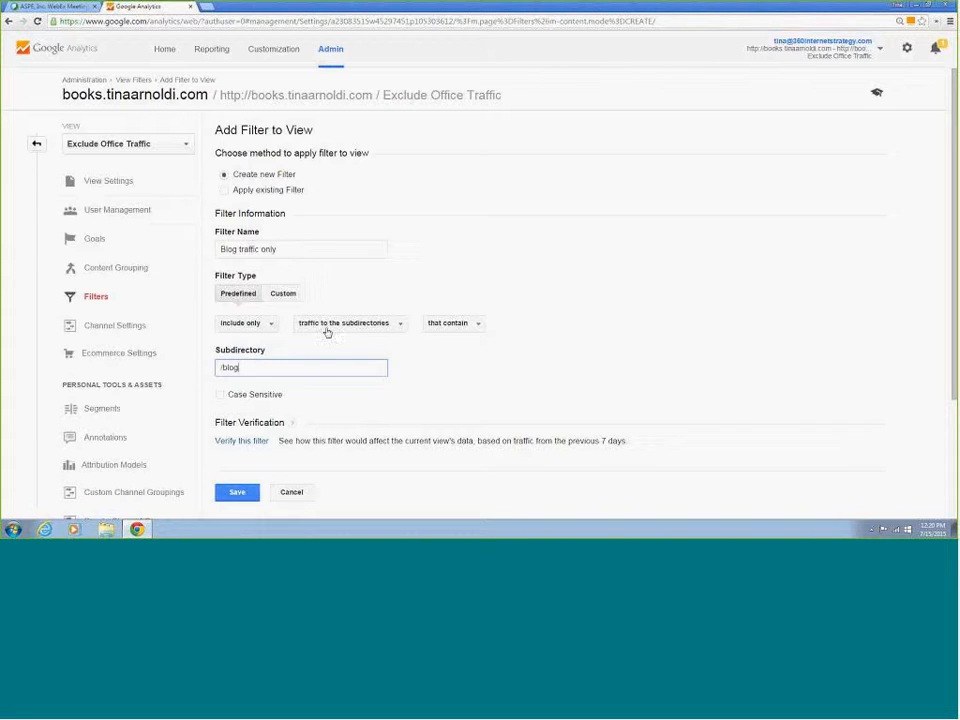
click(292, 492)
click(506, 101)
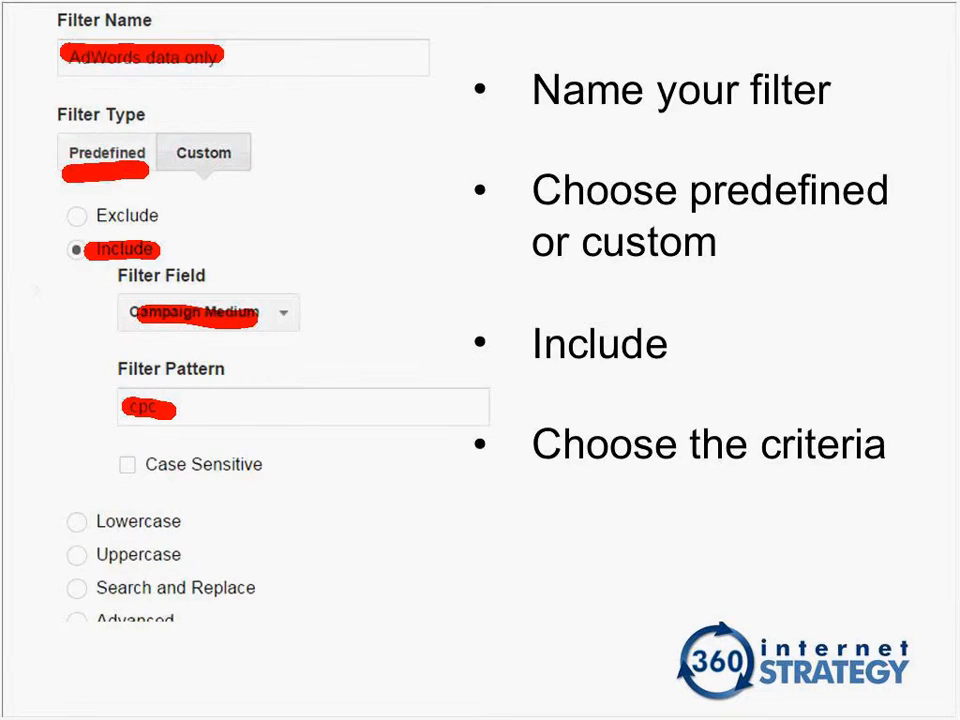
key(Right)
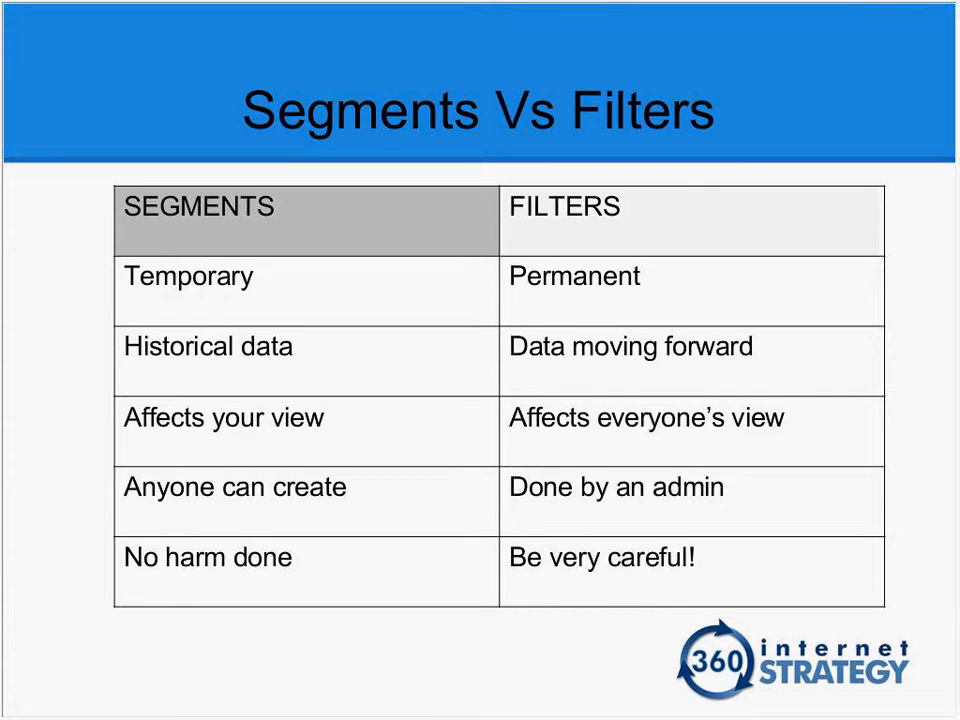
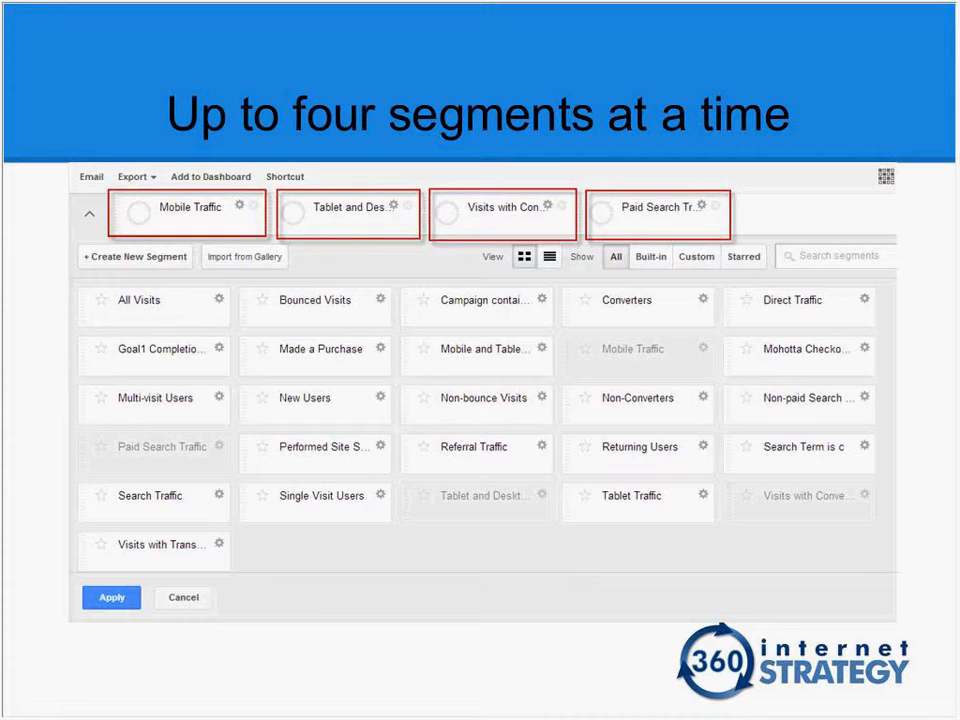
click(289, 305)
drag(473, 361, 495, 353)
click(492, 413)
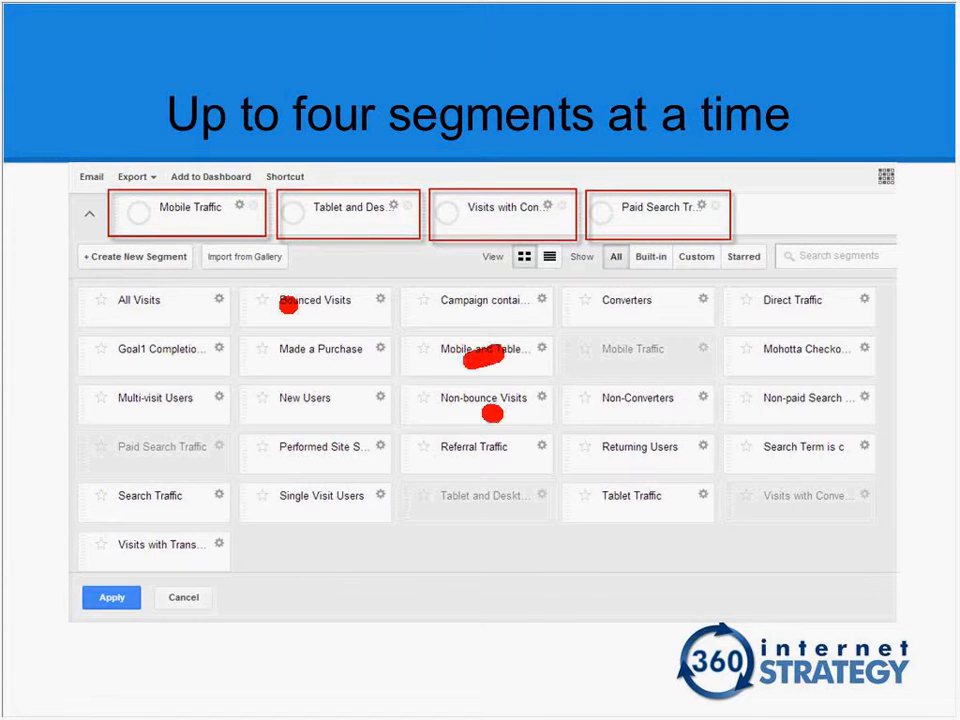
click(500, 453)
drag(146, 214, 750, 212)
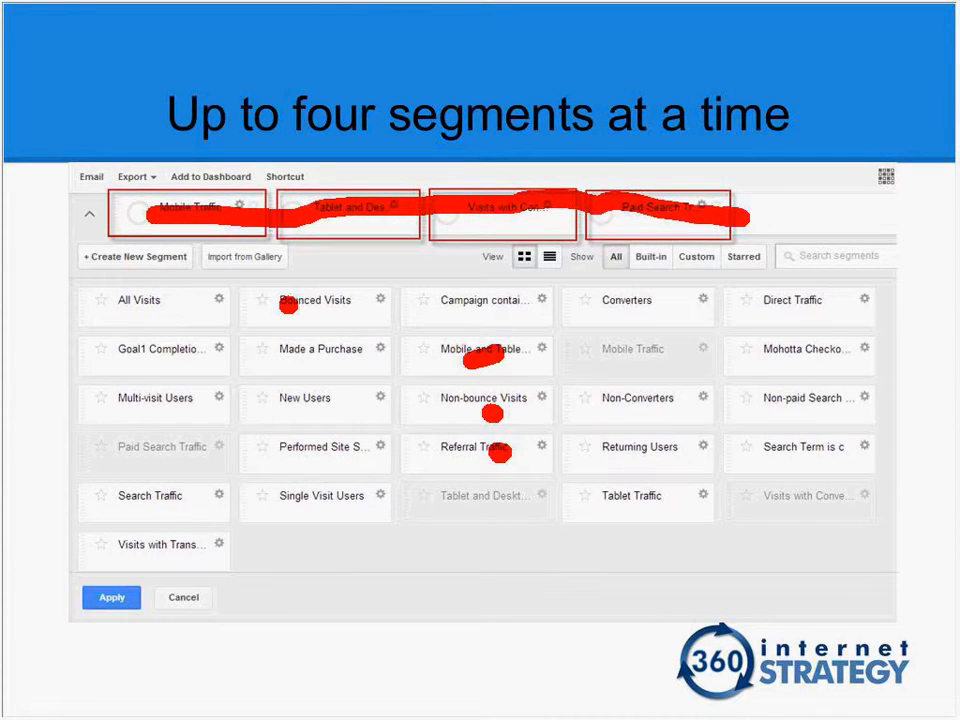
drag(78, 592, 132, 600)
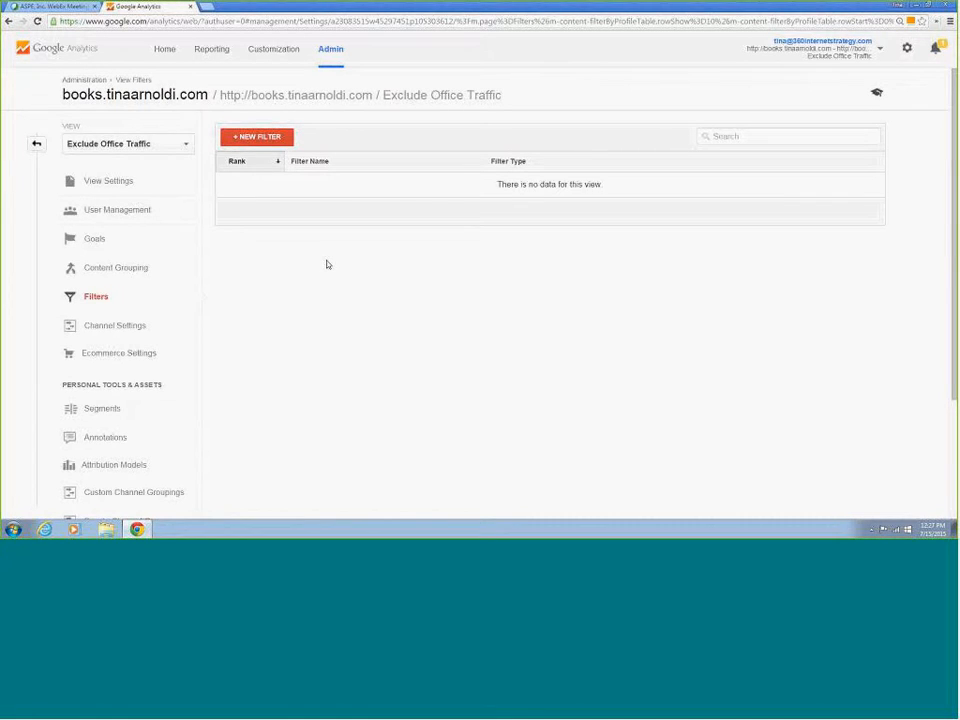
Step: Open the Audience Overview report for the Exclude Office Traffic view
click(212, 55)
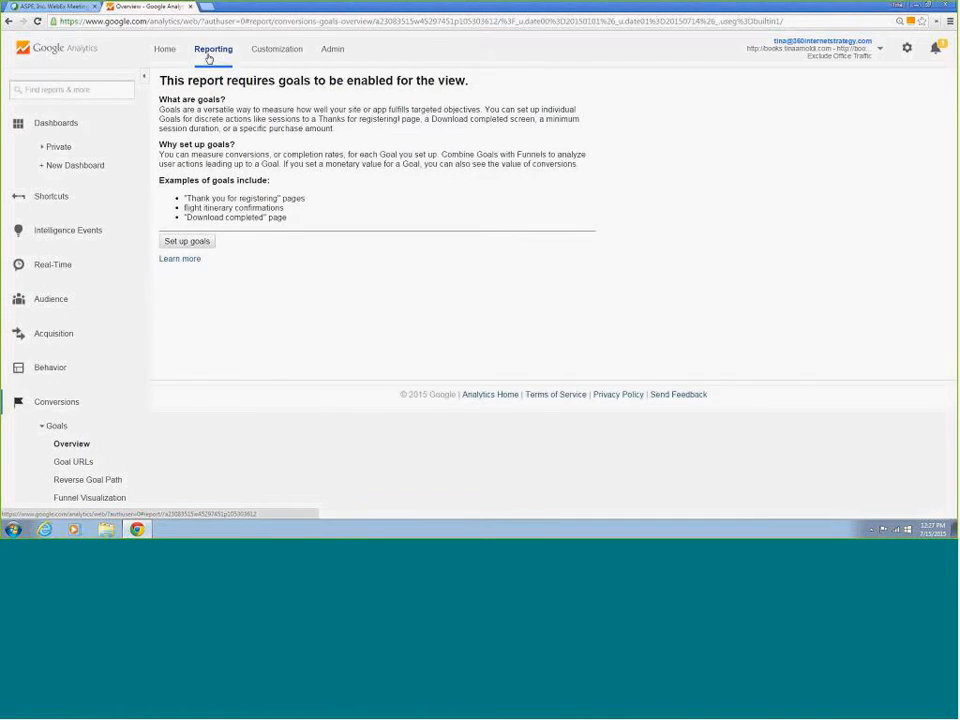
click(60, 302)
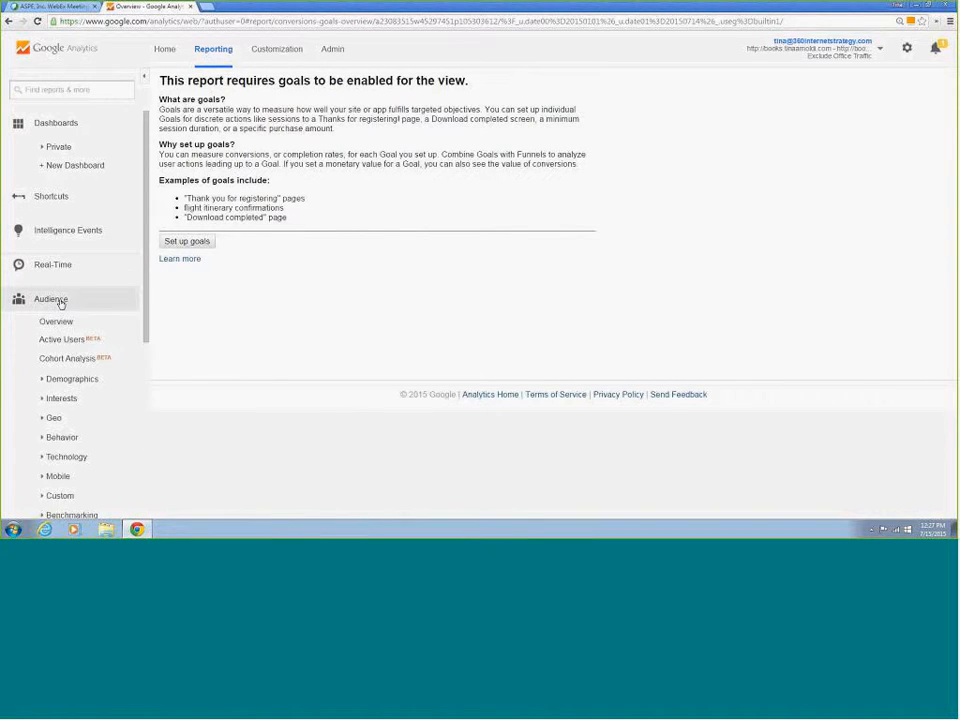
click(51, 326)
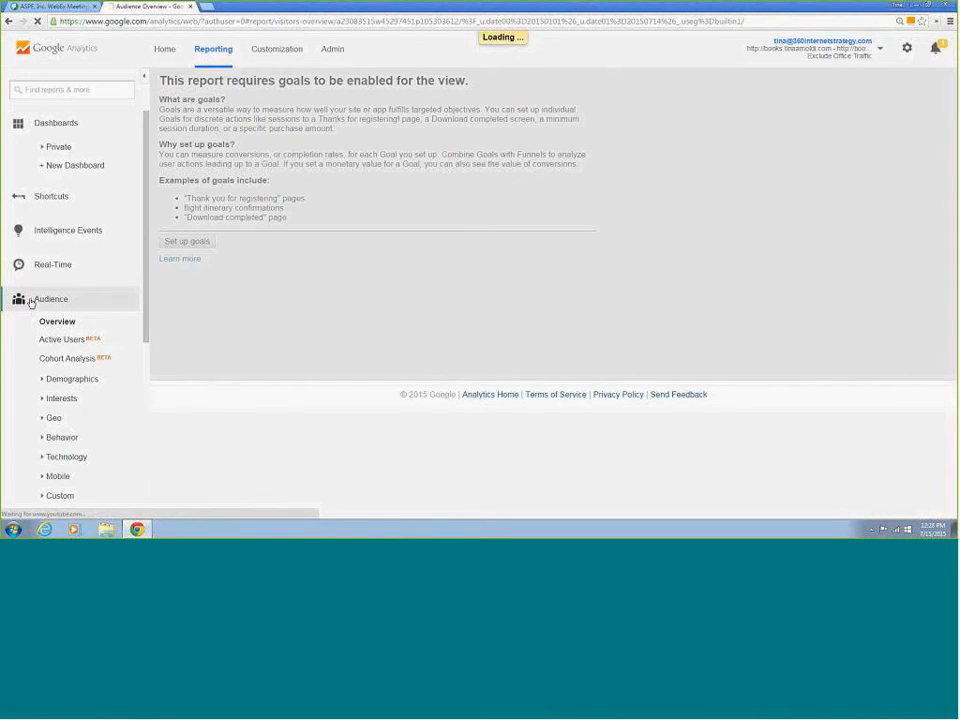
Step: Open the Acquisition Overview report for the Exclude Office Traffic view
scroll(38, 308, down, 3)
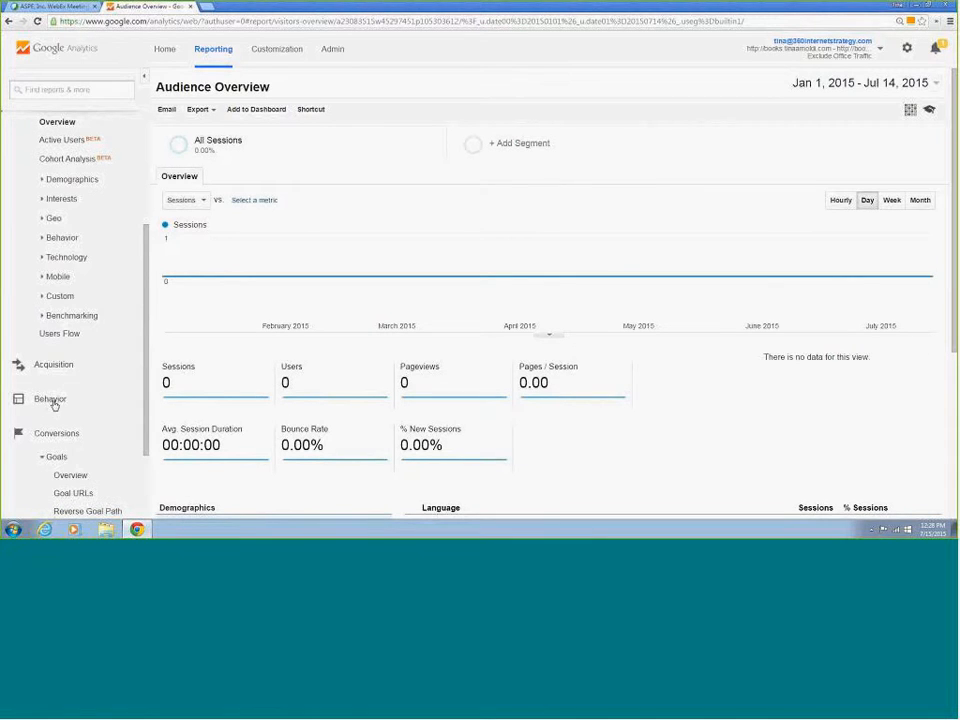
click(20, 368)
click(60, 387)
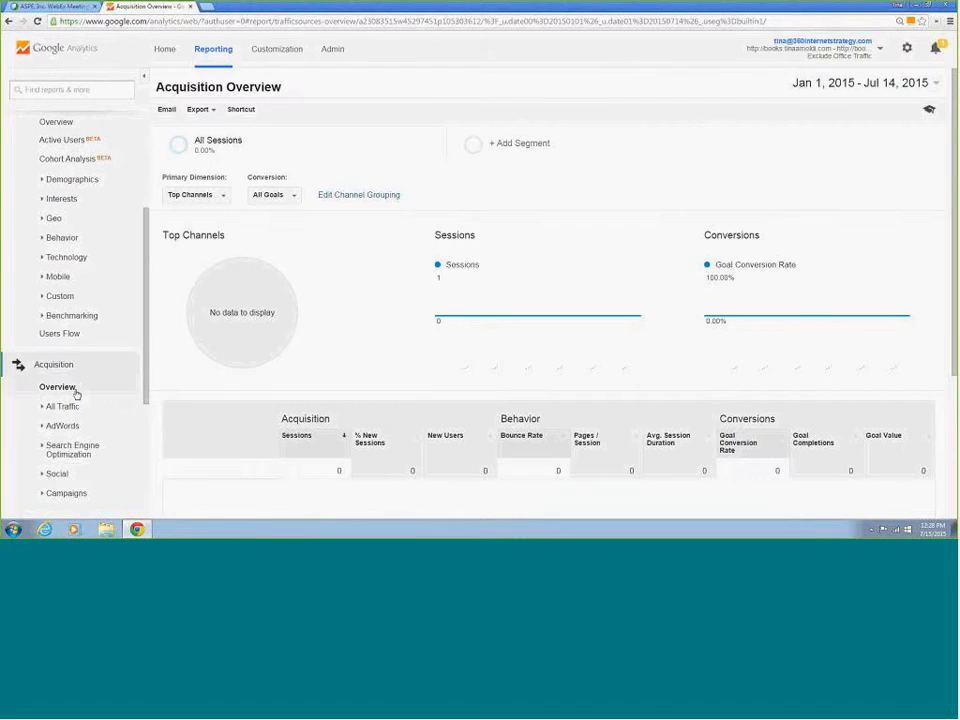
click(75, 392)
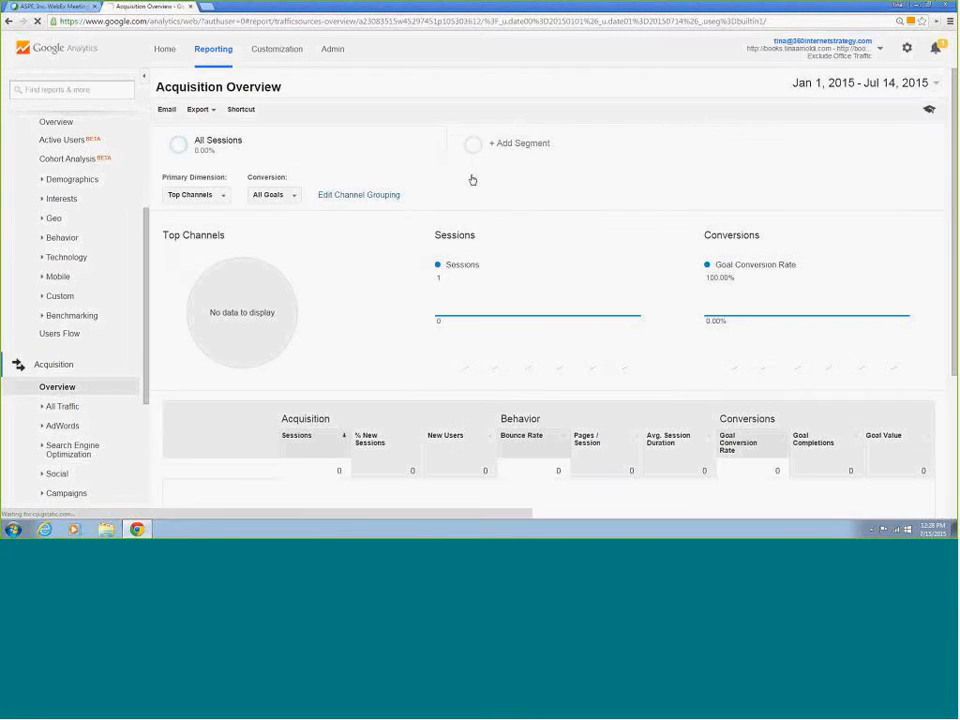
Step: Return to the Audience Overview report for the Exclude Office Traffic view
scroll(127, 214, up, 3)
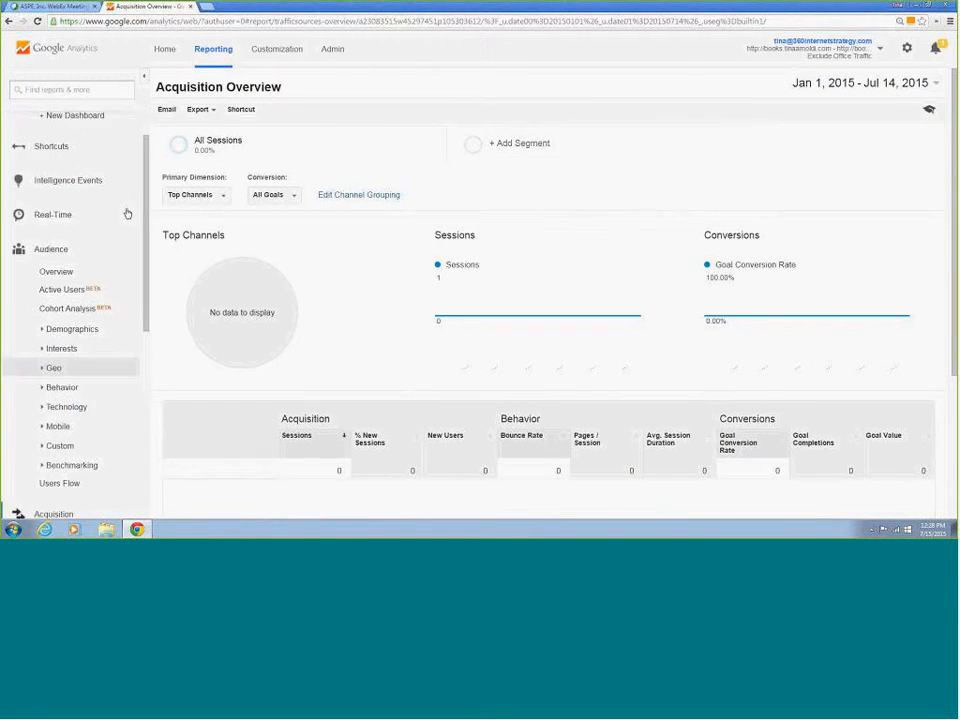
scroll(66, 274, up, 2)
click(60, 266)
click(45, 434)
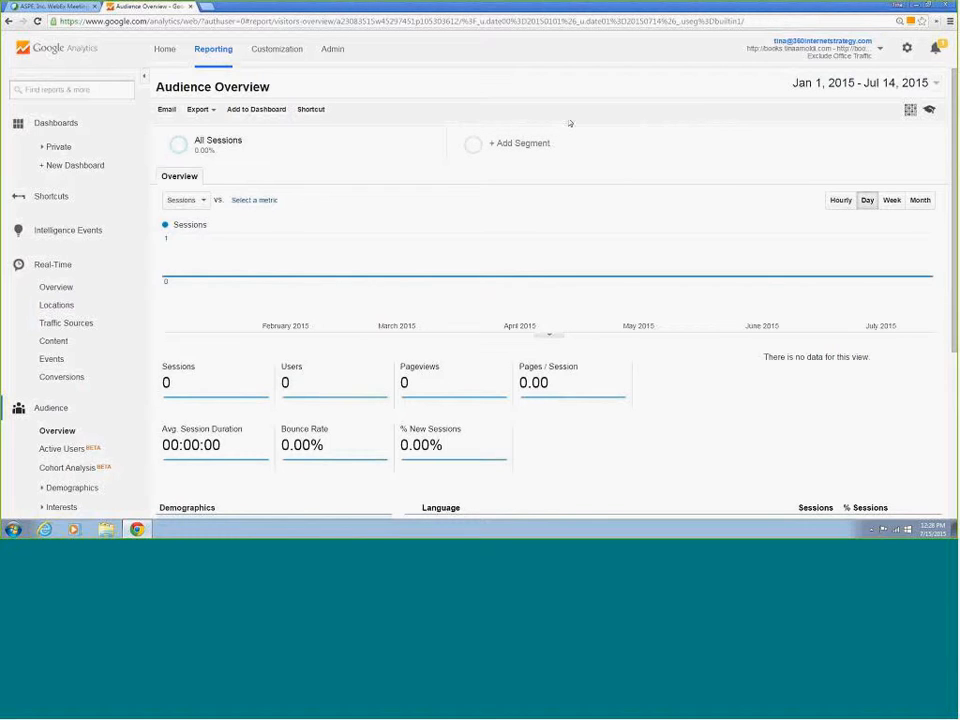
Step: Browse the built-in system segments available for the Audience Overview report
click(545, 145)
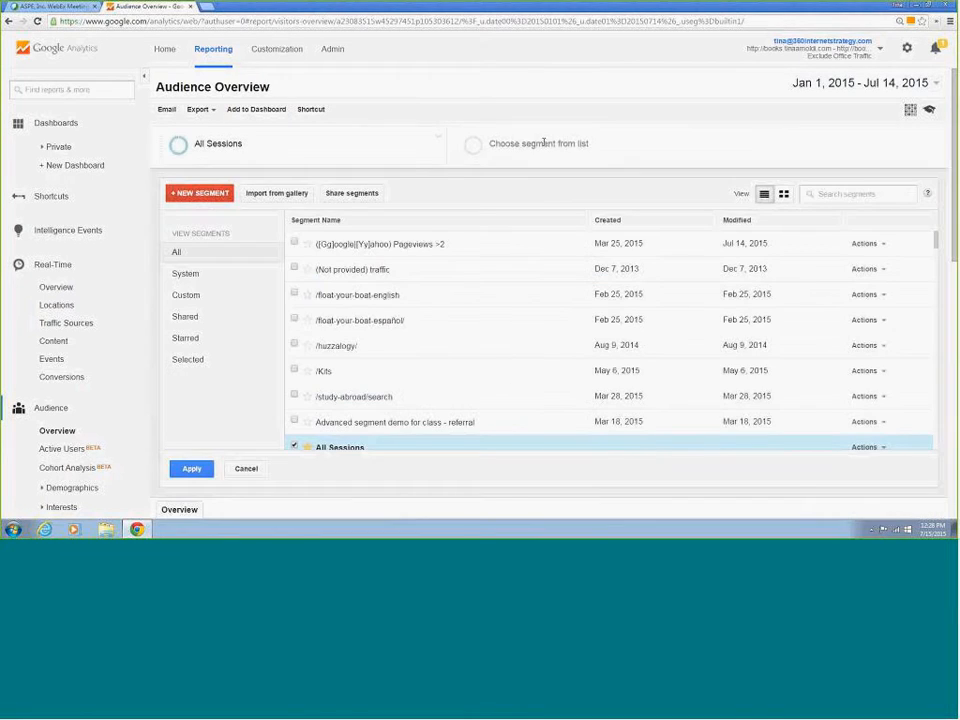
click(190, 280)
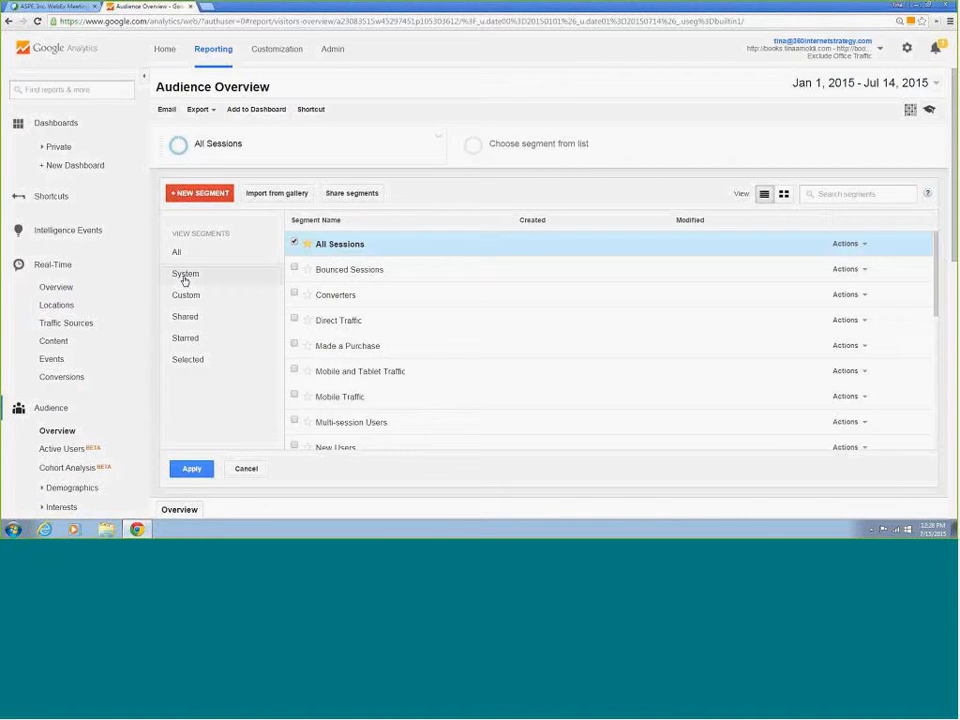
scroll(456, 285, down, 3)
scroll(456, 300, down, 4)
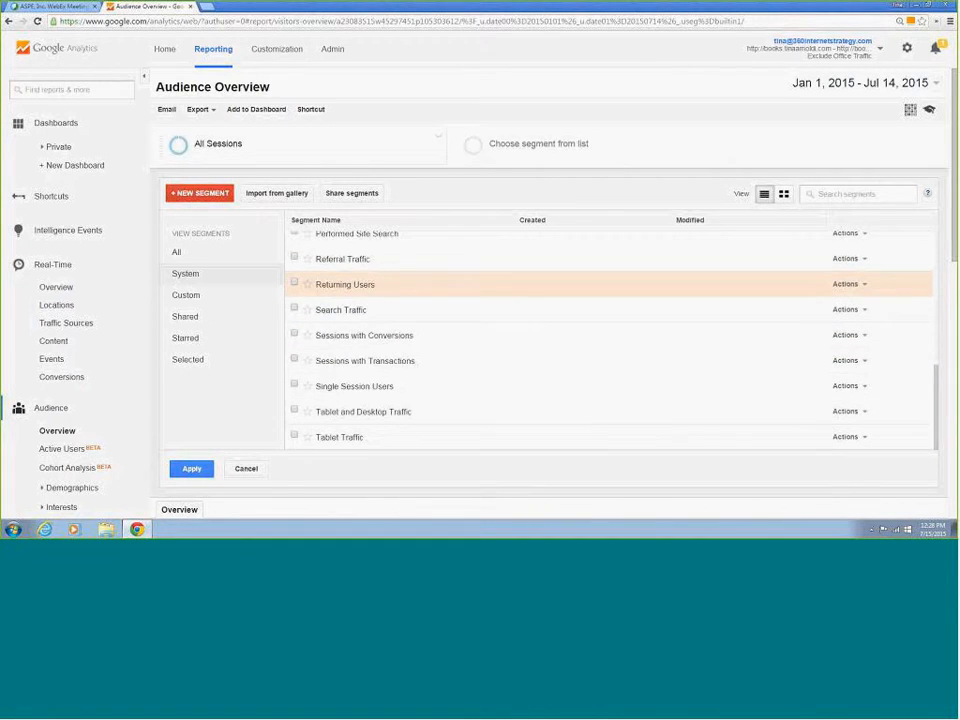
scroll(397, 315, up, 8)
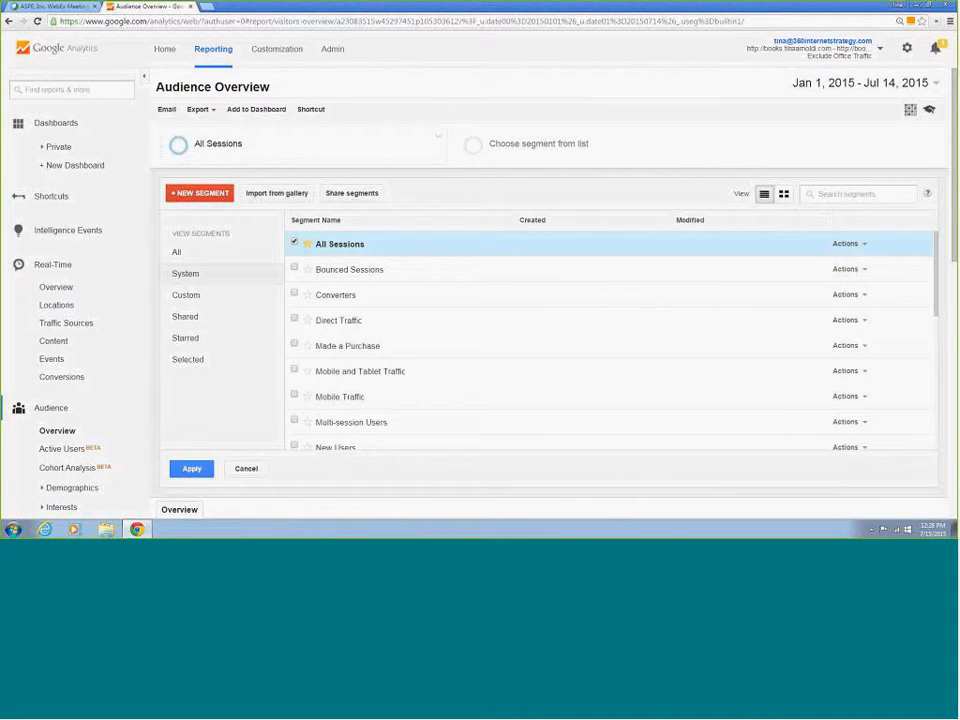
Step: Find the books website account by searching for "books" and switch to its main view
click(838, 57)
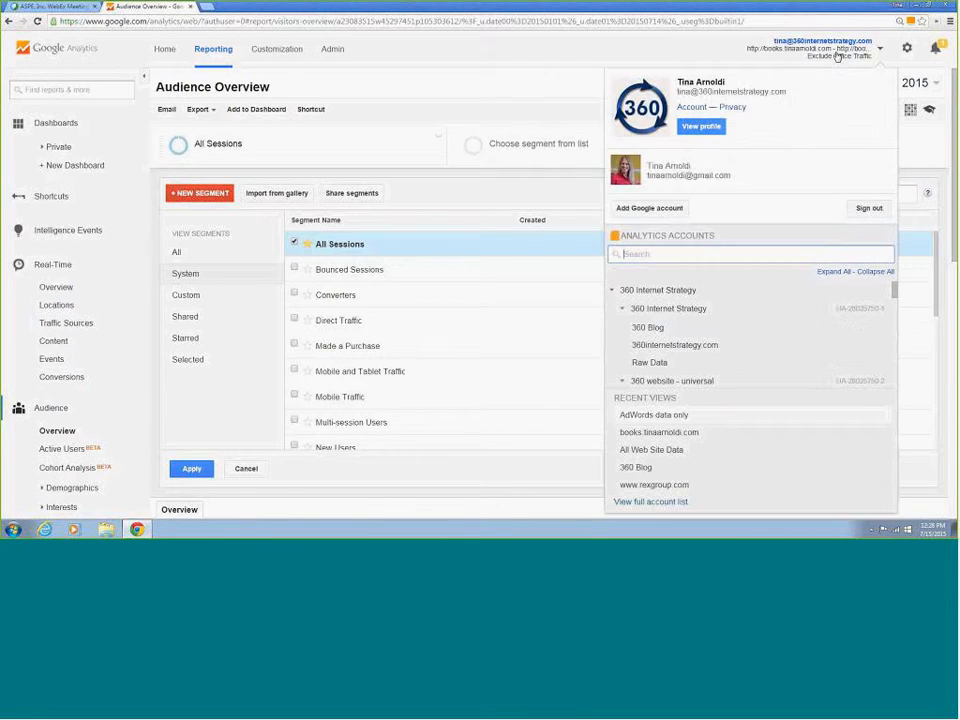
text(books)
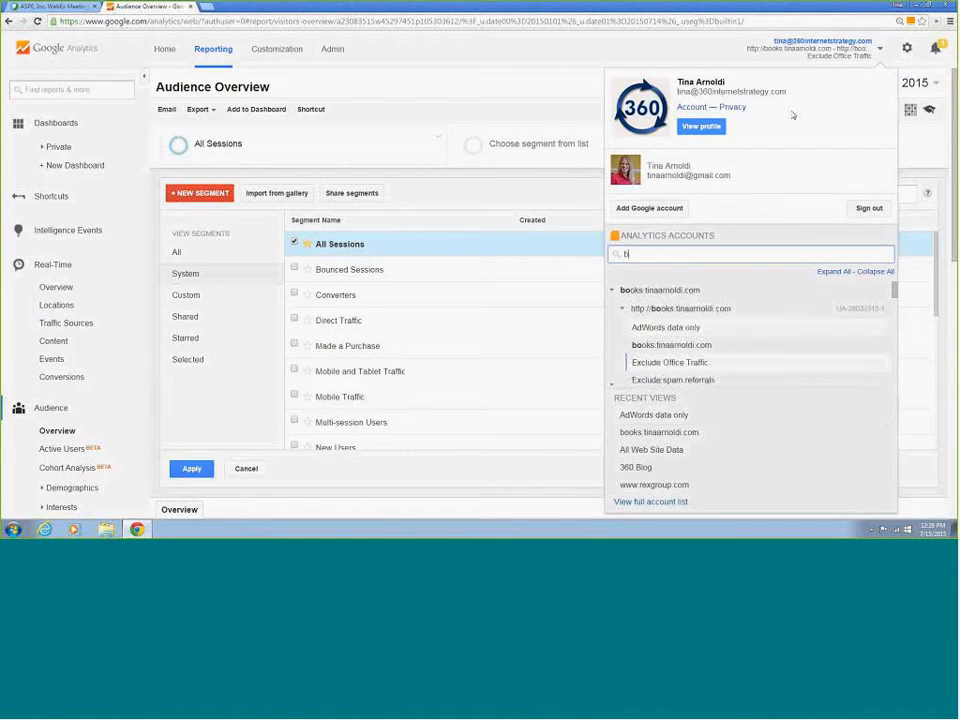
click(678, 345)
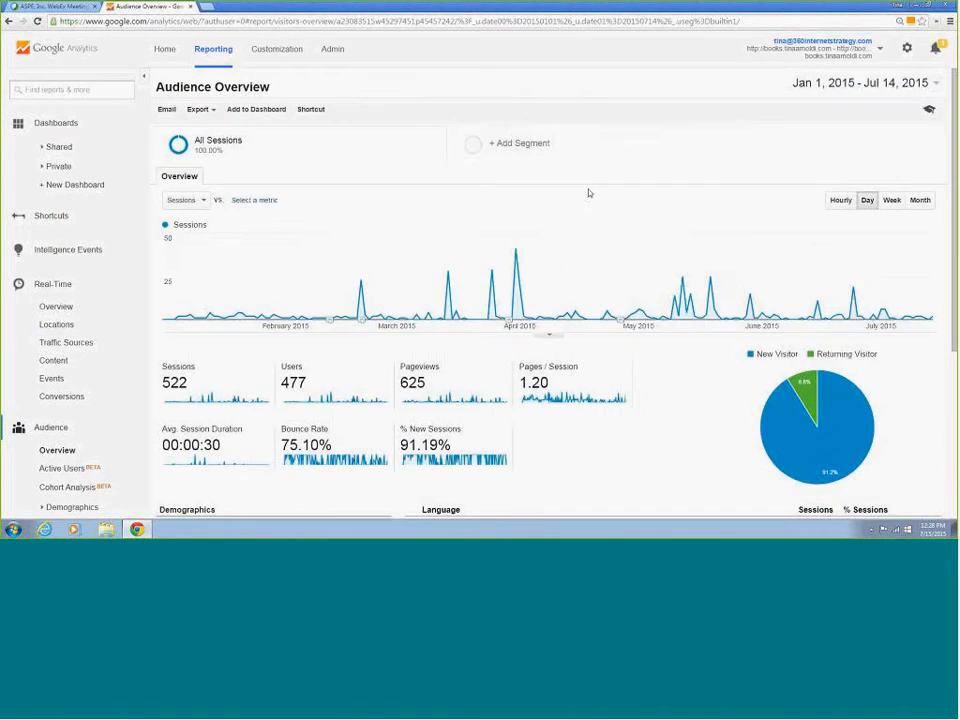
Step: Find the Organic Traffic segment by searching for "orga" and select it alongside All Sessions
click(520, 145)
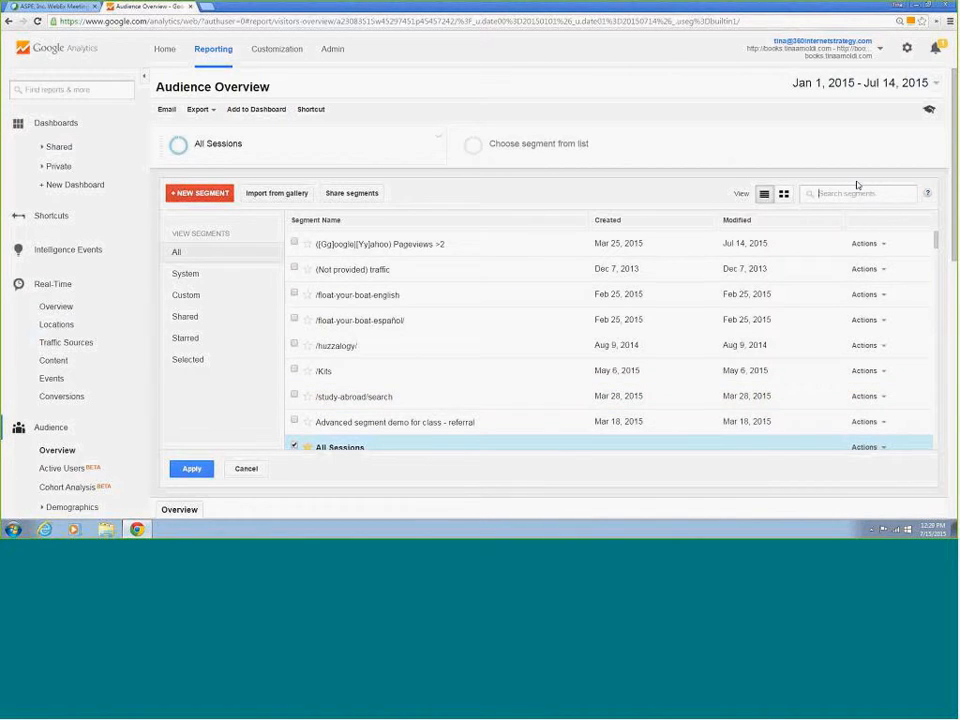
text(oran)
key(BackSpace)
key(BackSpace)
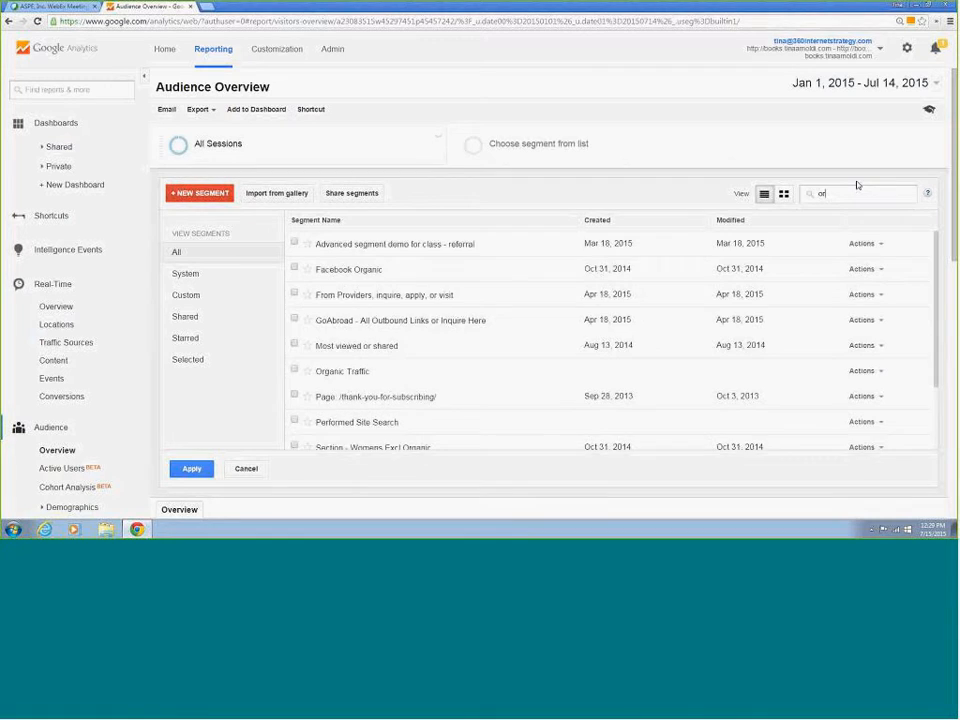
text(ga)
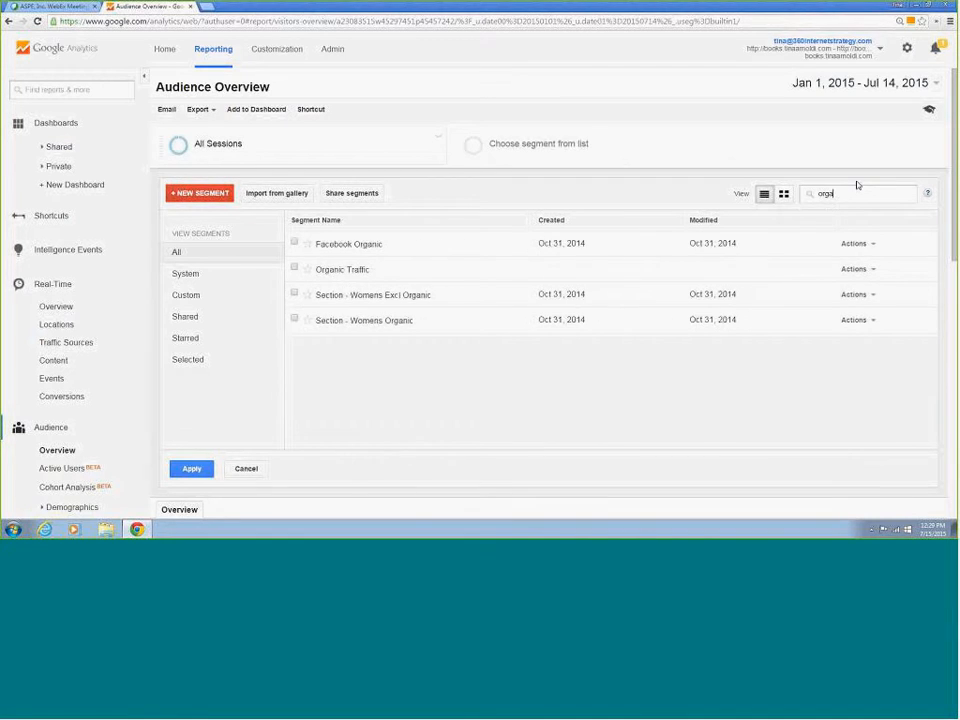
click(294, 269)
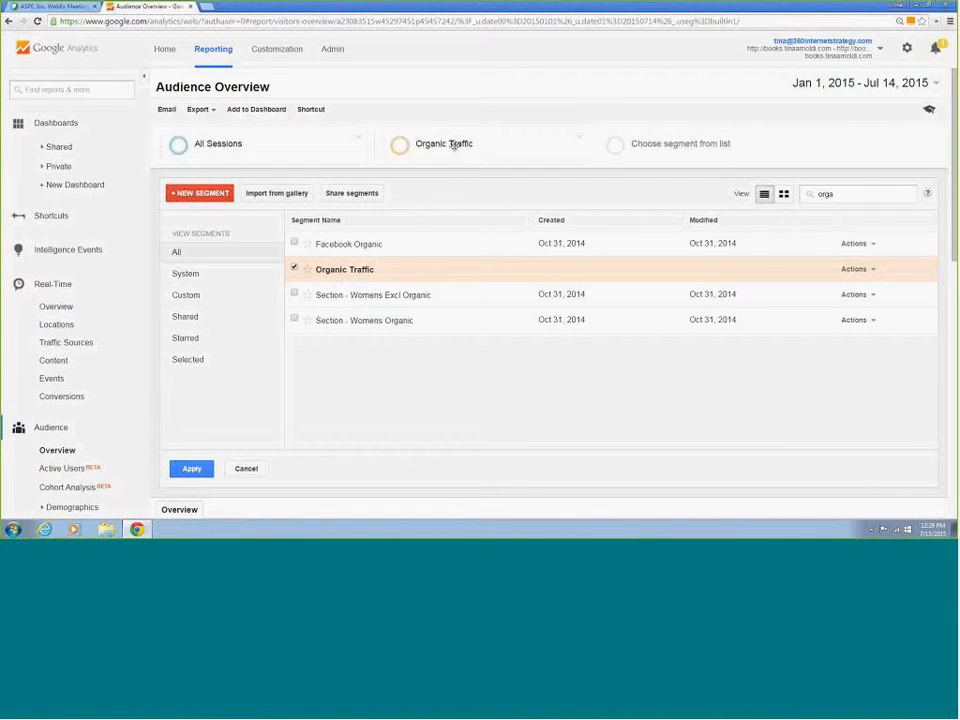
Step: Find the Paid Traffic segment by searching for "paid", select it, and apply the chosen segments to the report
drag(850, 193, 802, 186)
text(paid)
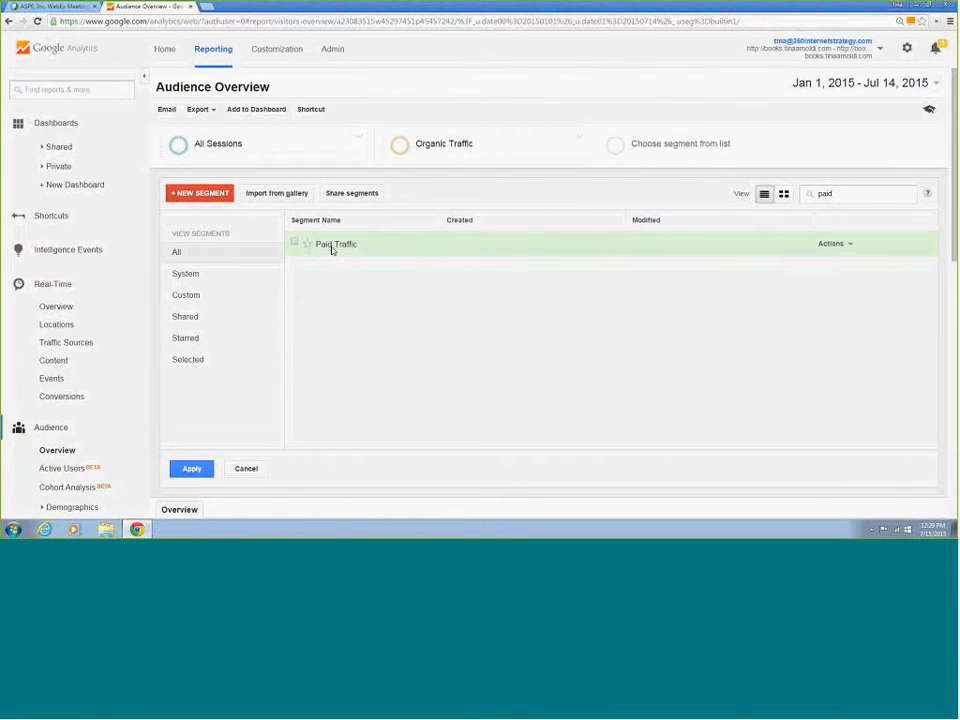
click(293, 243)
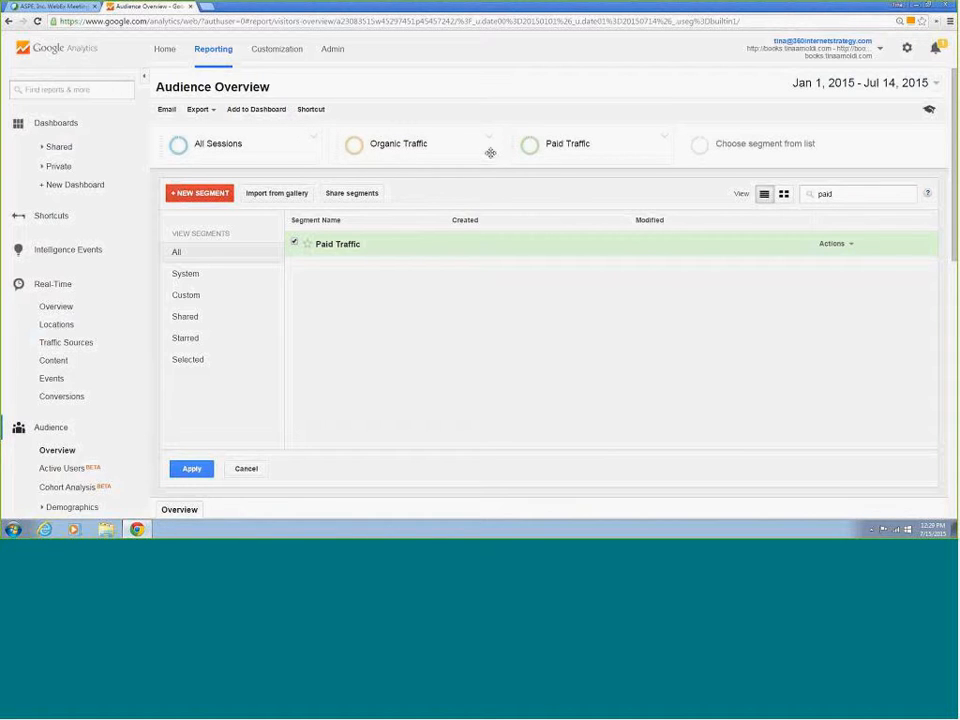
mouse_move(616, 134)
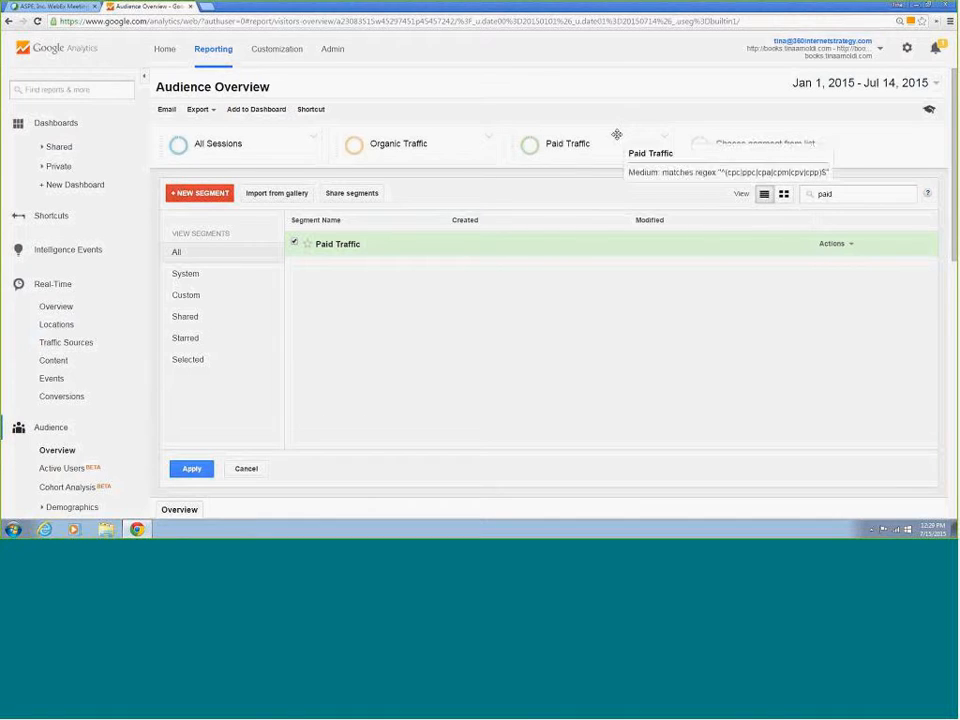
click(199, 472)
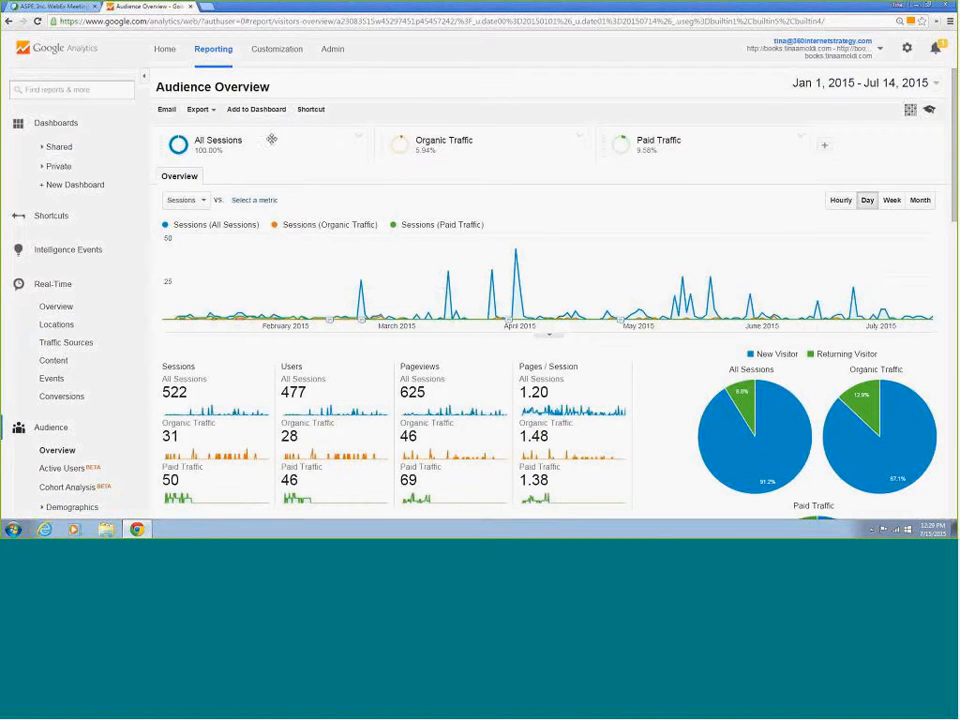
Step: Remove the All Sessions segment from the report, keeping only Organic Traffic and Paid Traffic for comparison
mouse_move(240, 147)
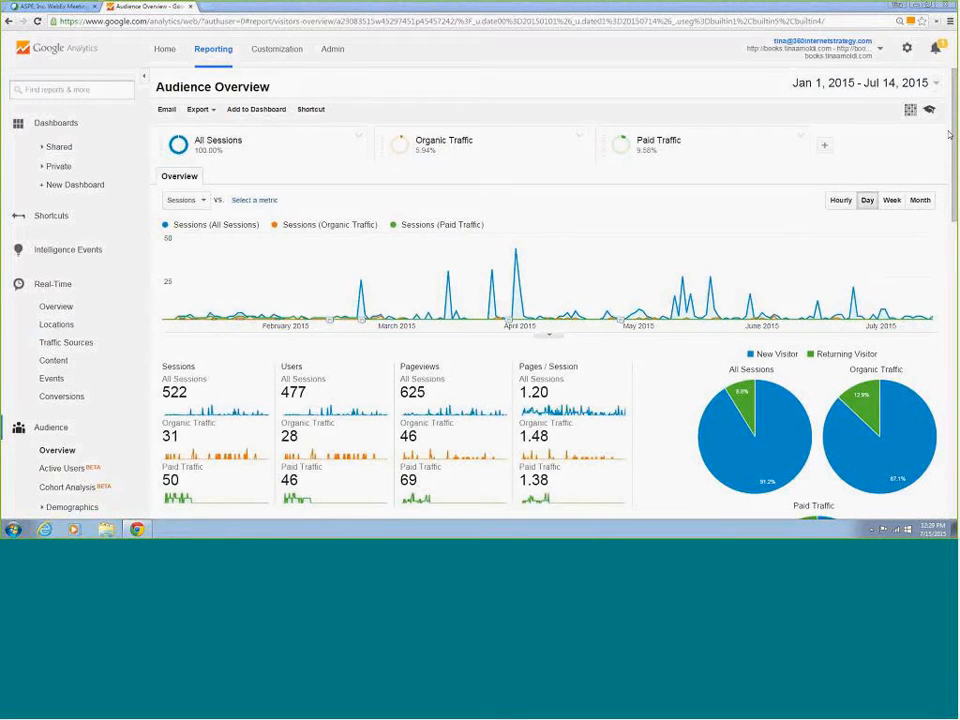
mouse_move(541, 152)
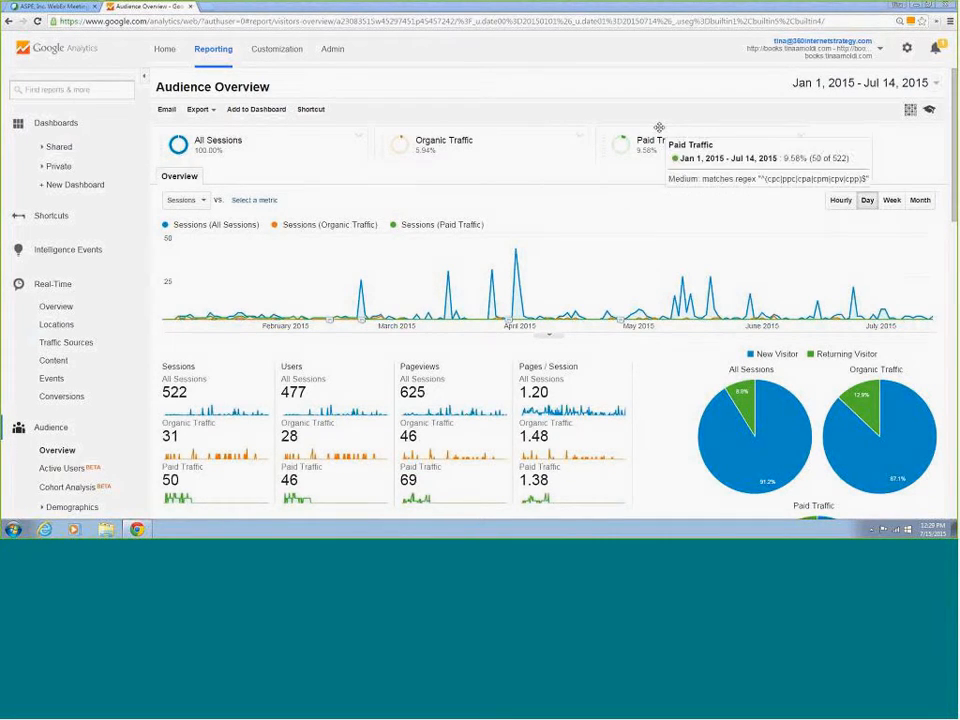
mouse_move(478, 150)
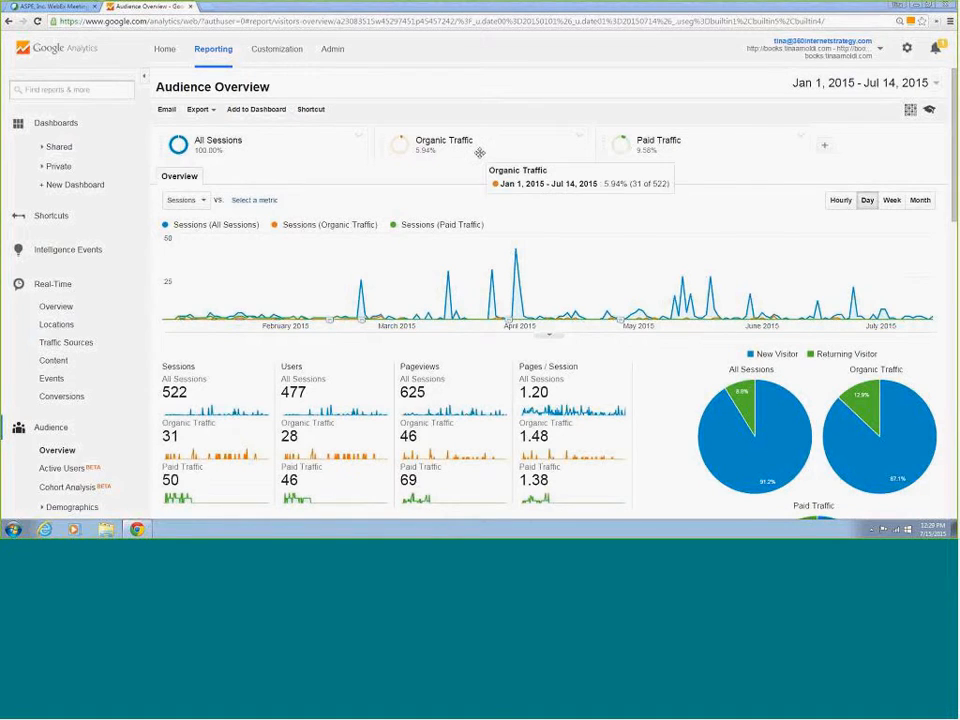
mouse_move(627, 155)
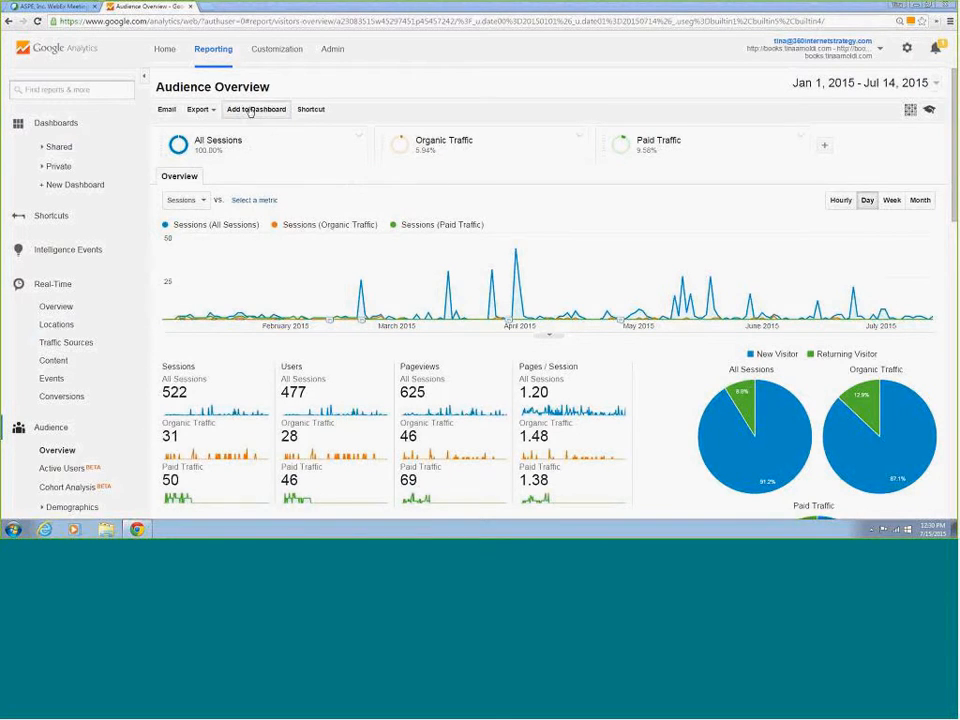
click(358, 138)
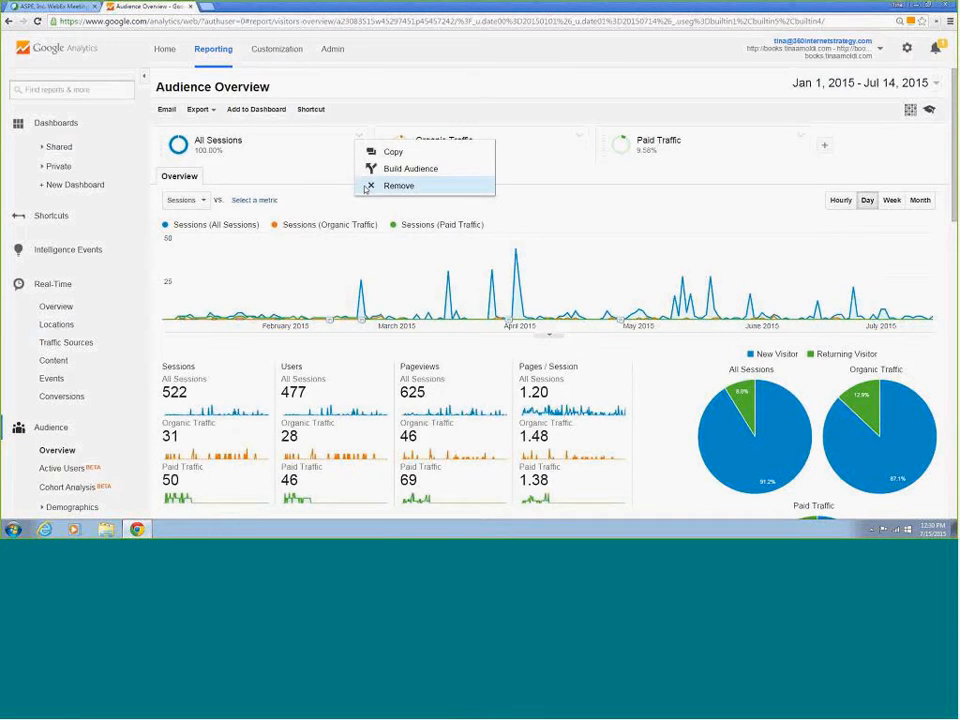
click(162, 146)
drag(162, 146, 270, 39)
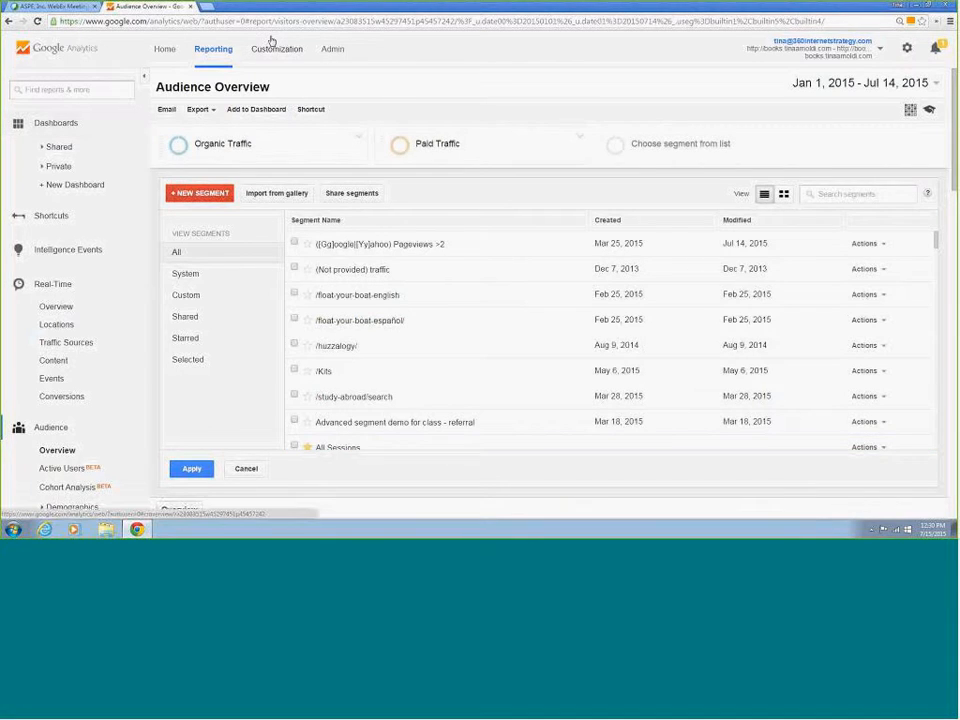
click(246, 470)
drag(175, 146, 421, 205)
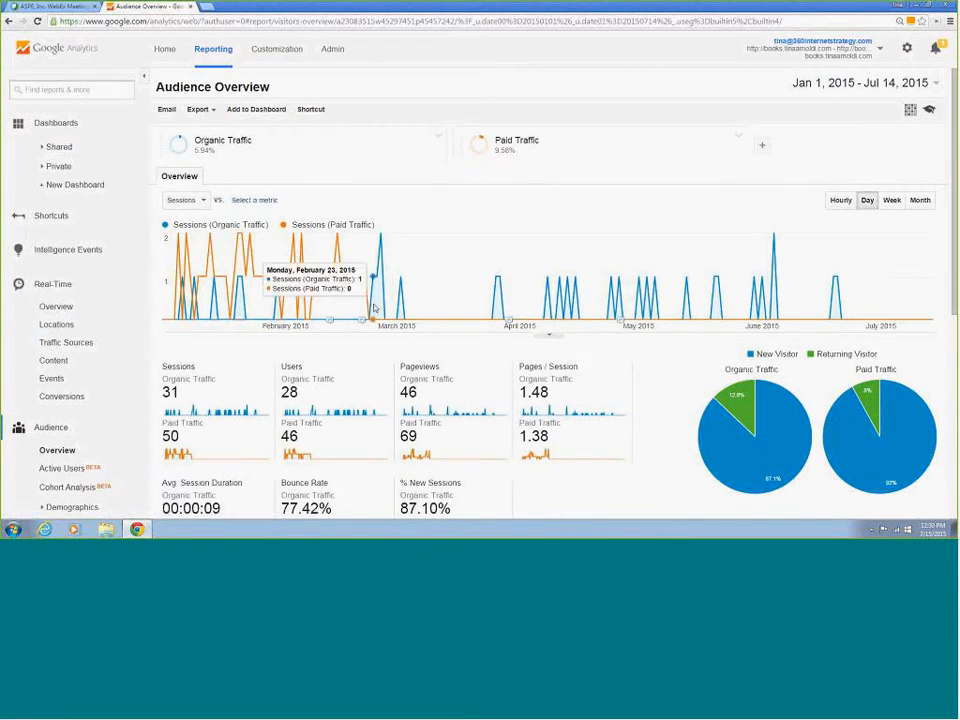
Step: Compare the users and average session duration of organic and paid traffic in the Audience Overview
scroll(373, 308, down, 2)
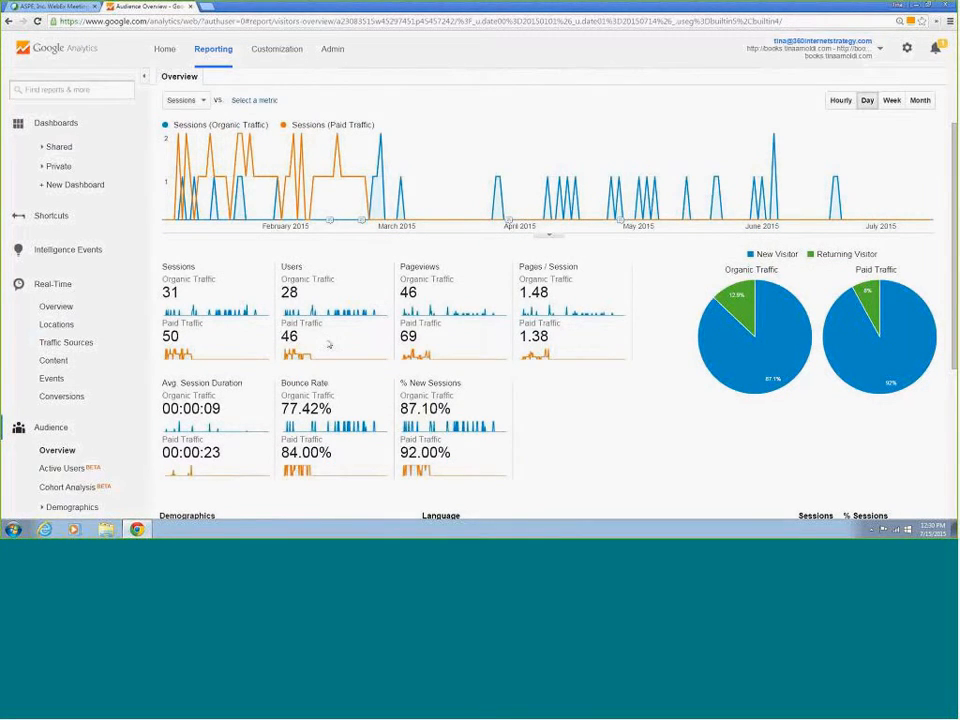
drag(282, 337, 299, 337)
drag(299, 293, 290, 293)
mouse_move(212, 452)
mouse_down()
mouse_move(204, 452)
mouse_move(220, 452)
mouse_up()
Step: Open the Behavior Overview report with the organic and paid segments and view its page metrics
scroll(101, 386, down, 7)
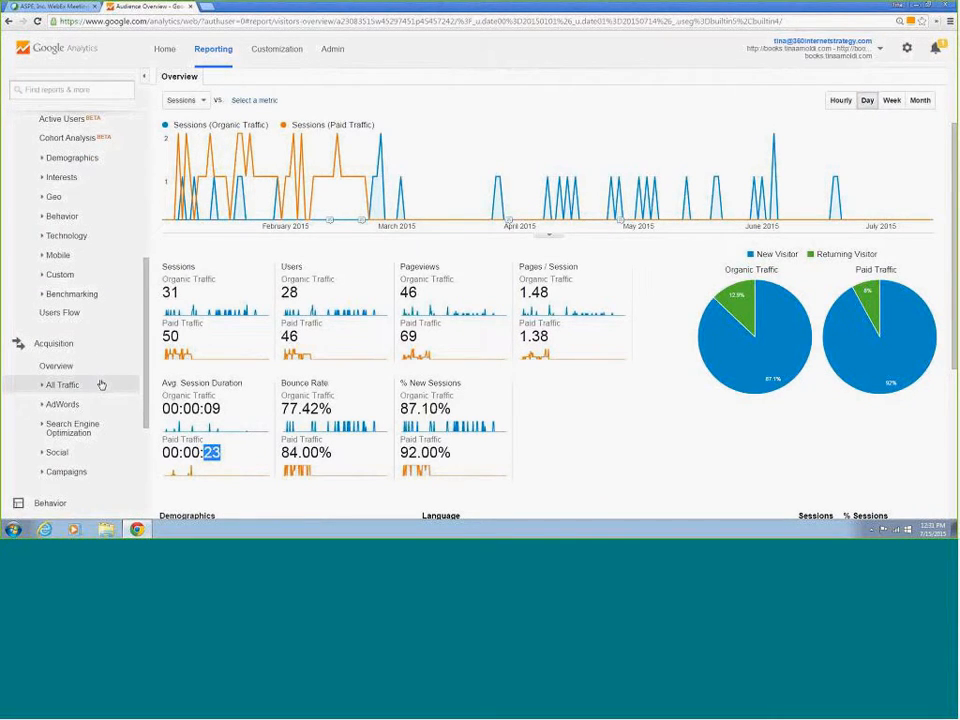
scroll(101, 385, down, 2)
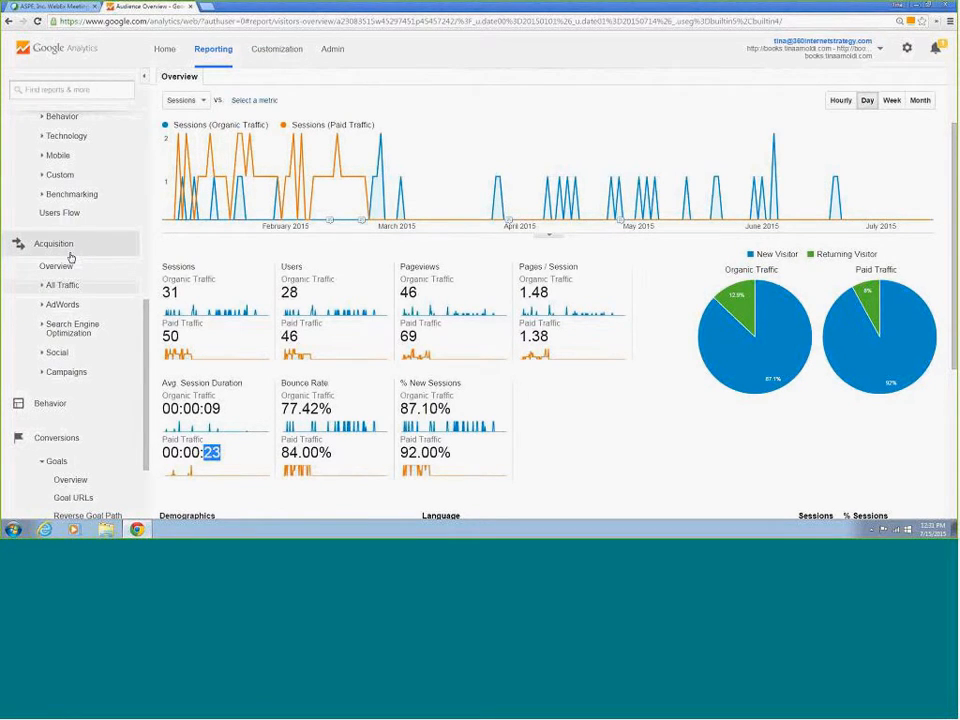
click(55, 405)
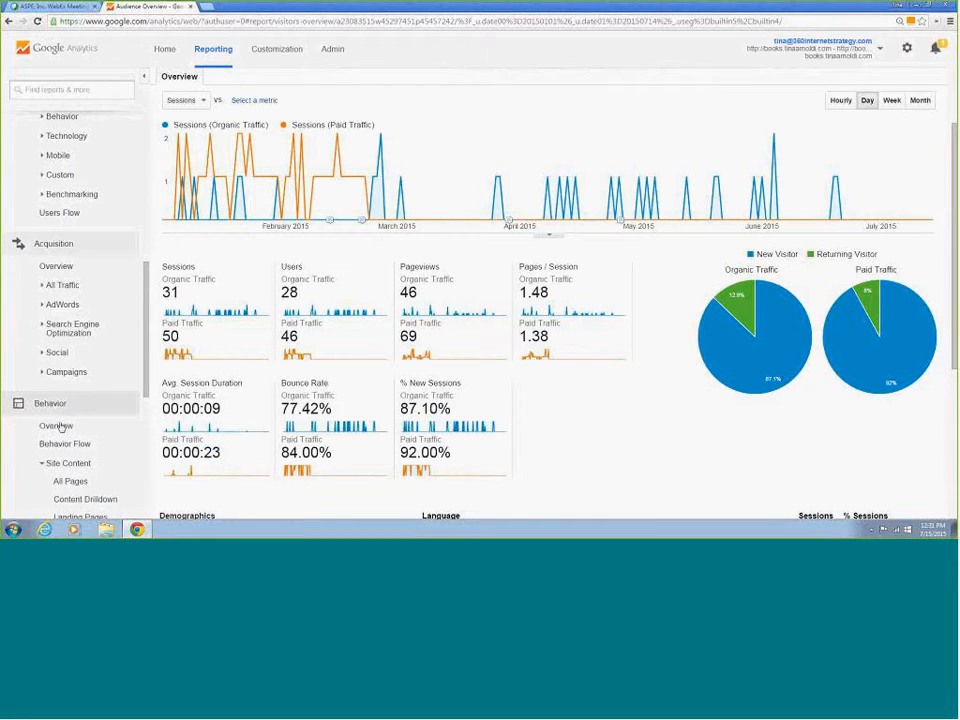
click(67, 429)
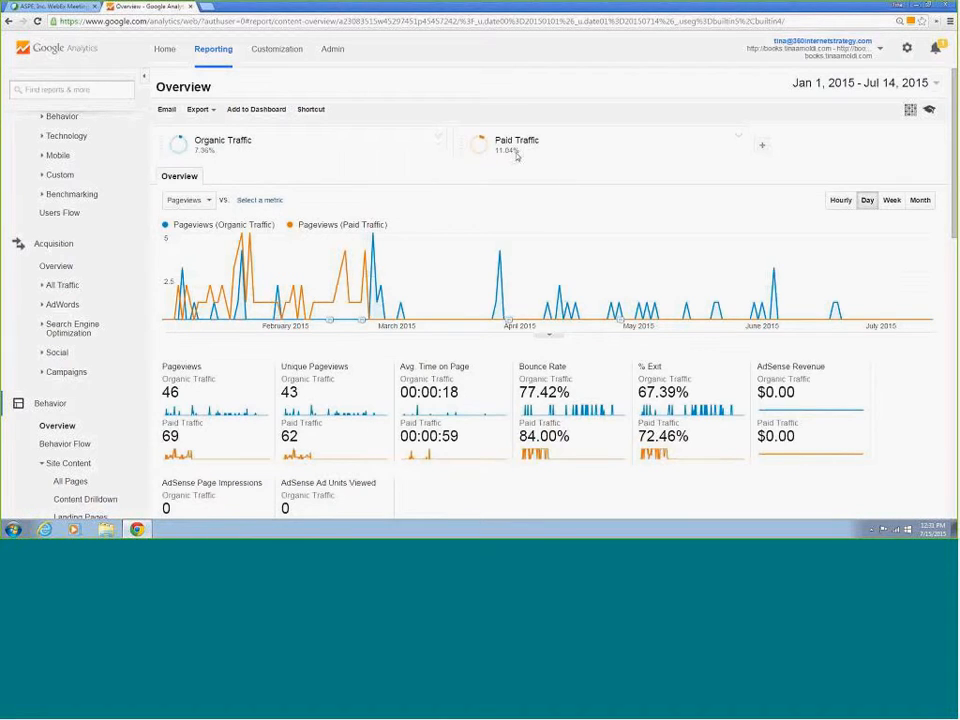
scroll(514, 155, down, 1)
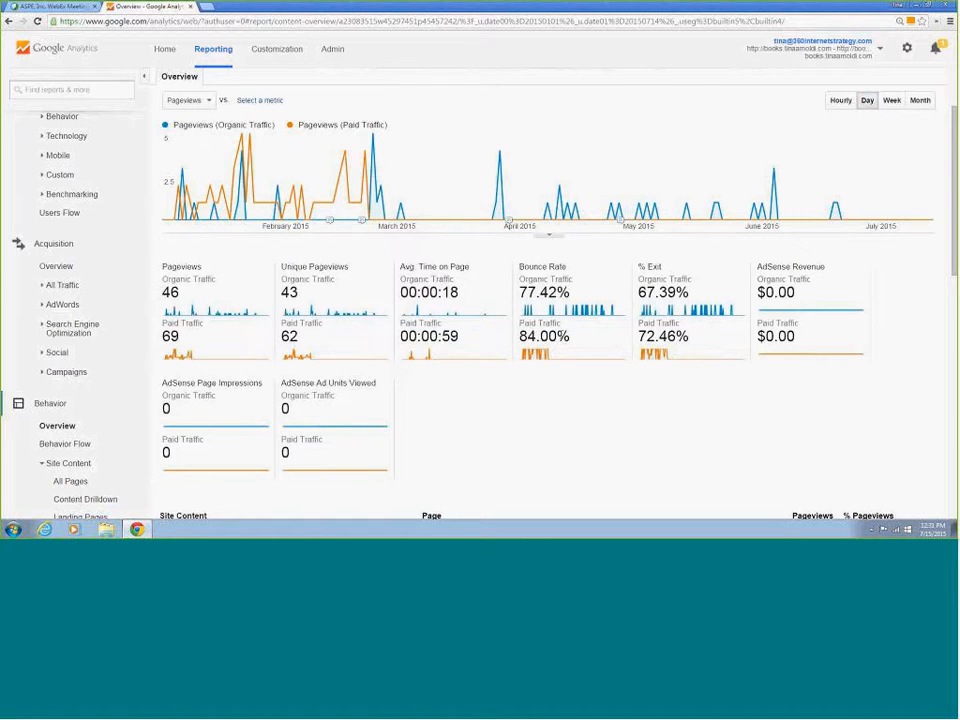
Step: Open the Goals Overview report under Conversions and compare the goal conversion rates of organic and paid traffic
click(60, 405)
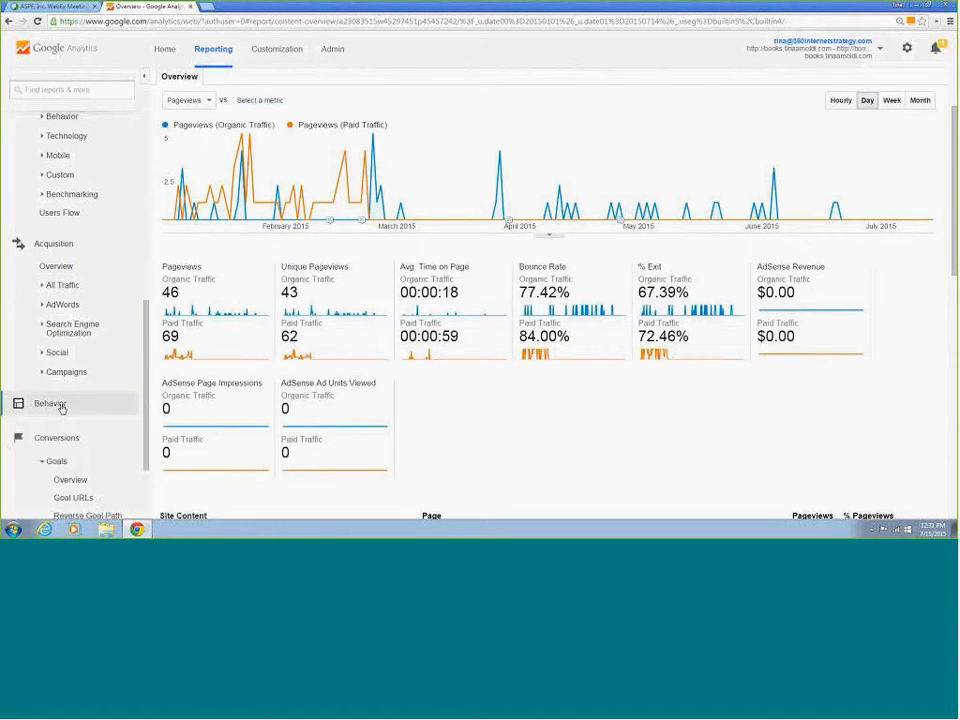
click(72, 481)
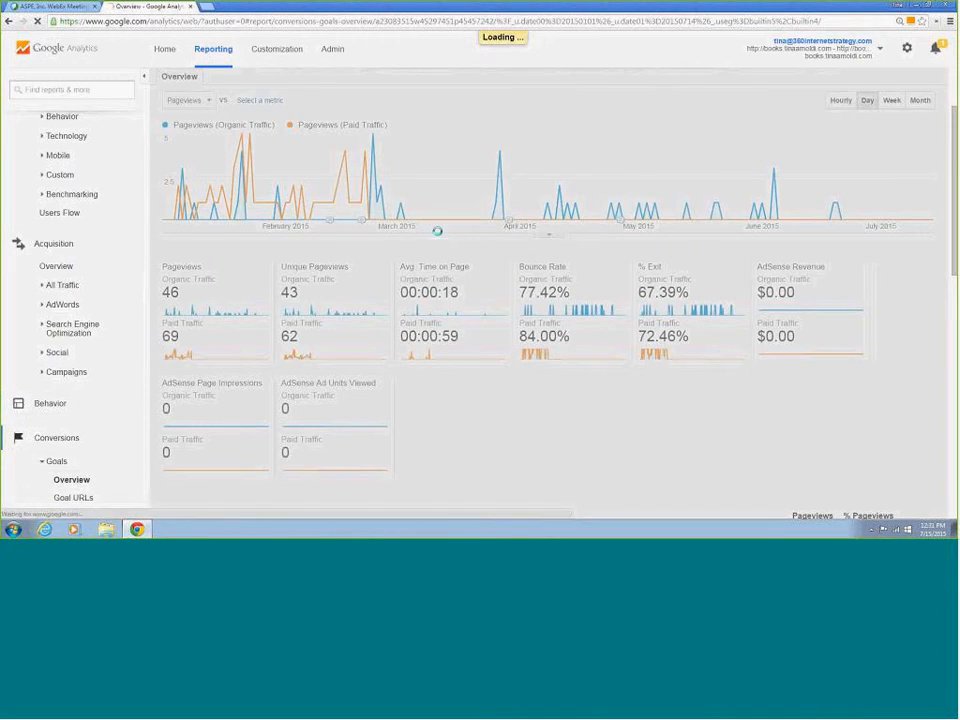
scroll(438, 235, down, 1)
scroll(438, 235, down, 3)
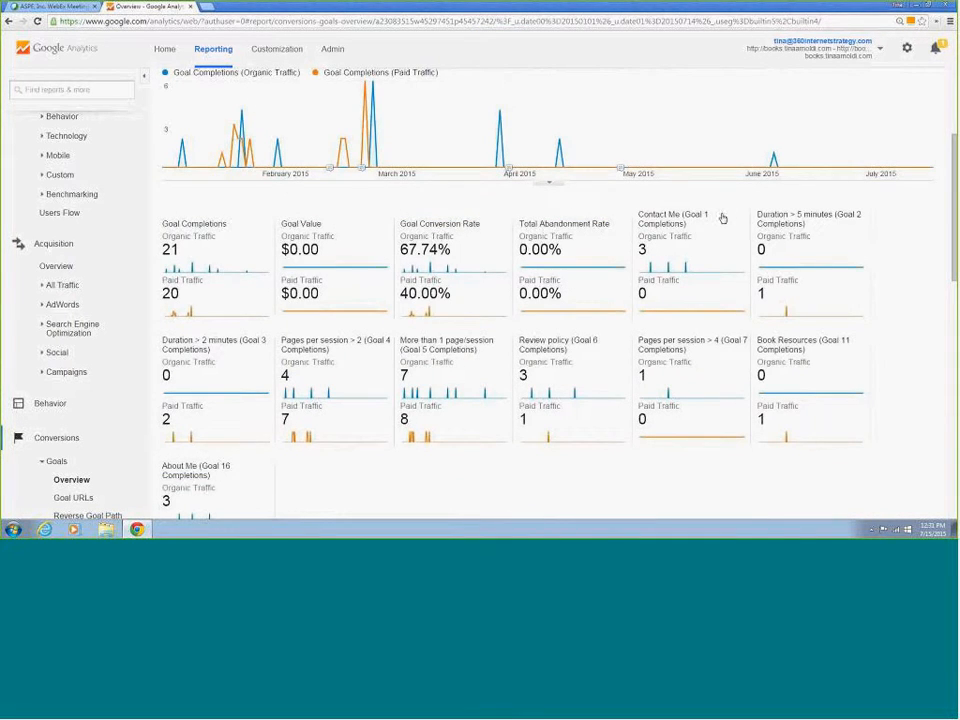
mouse_move(806, 230)
drag(400, 250, 451, 251)
drag(400, 294, 465, 294)
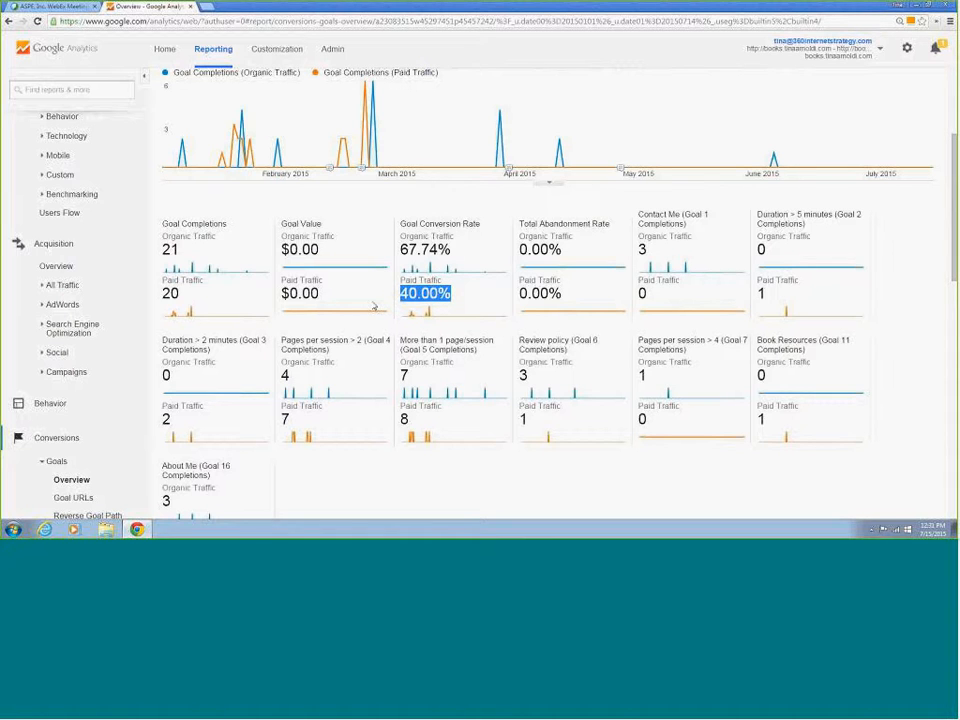
scroll(377, 322, up, 2)
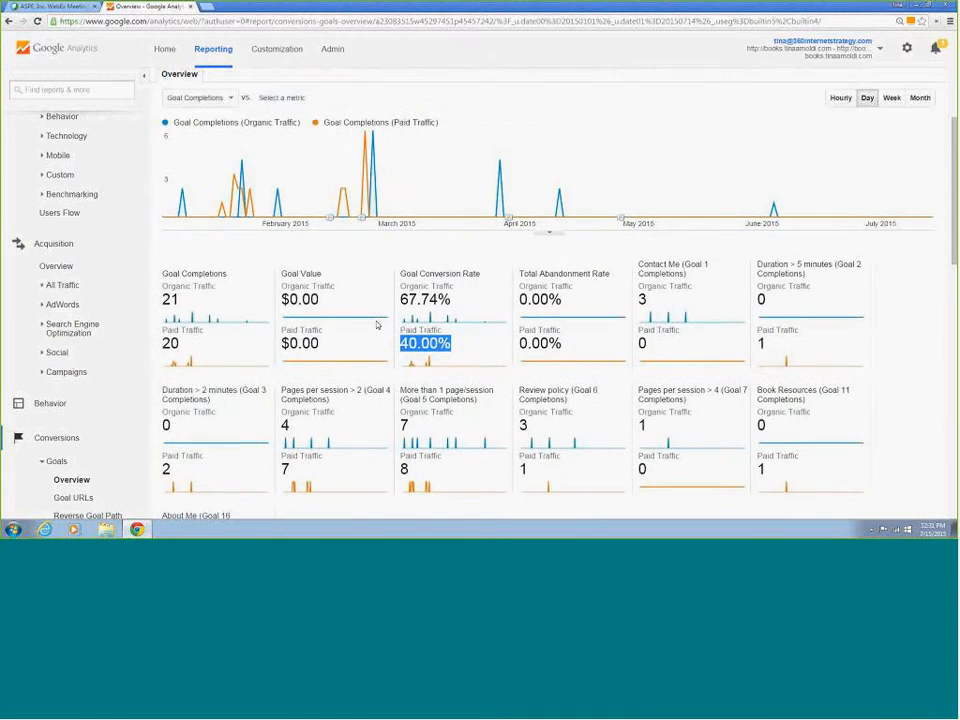
Step: Remove the Paid Traffic and Organic Traffic segments from the Goals Overview report
scroll(377, 325, up, 1)
drag(470, 134, 487, 48)
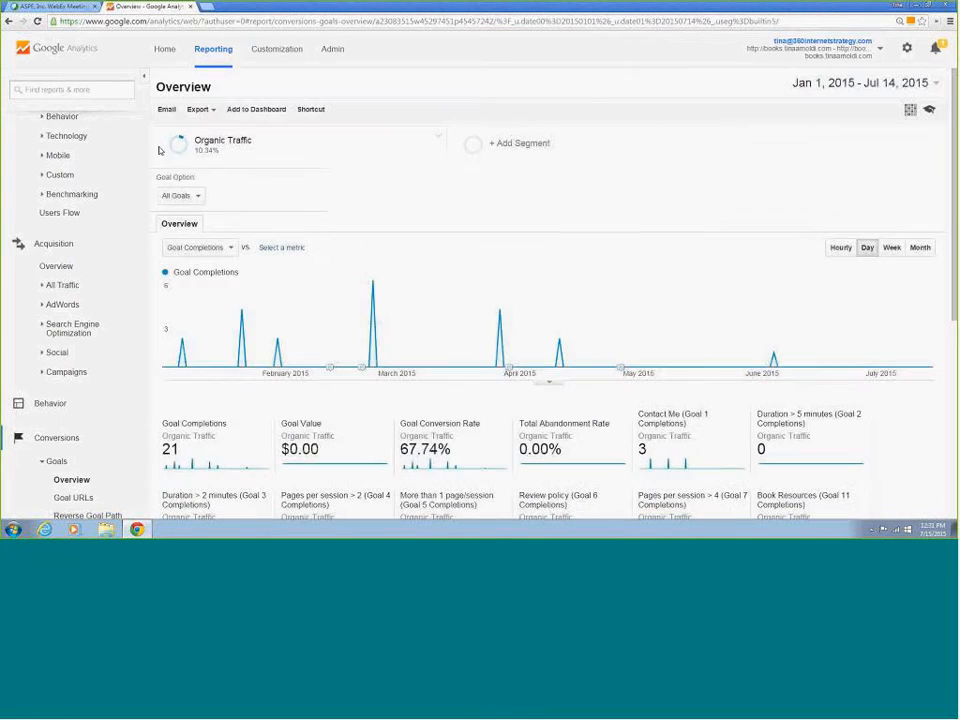
click(438, 137)
click(480, 186)
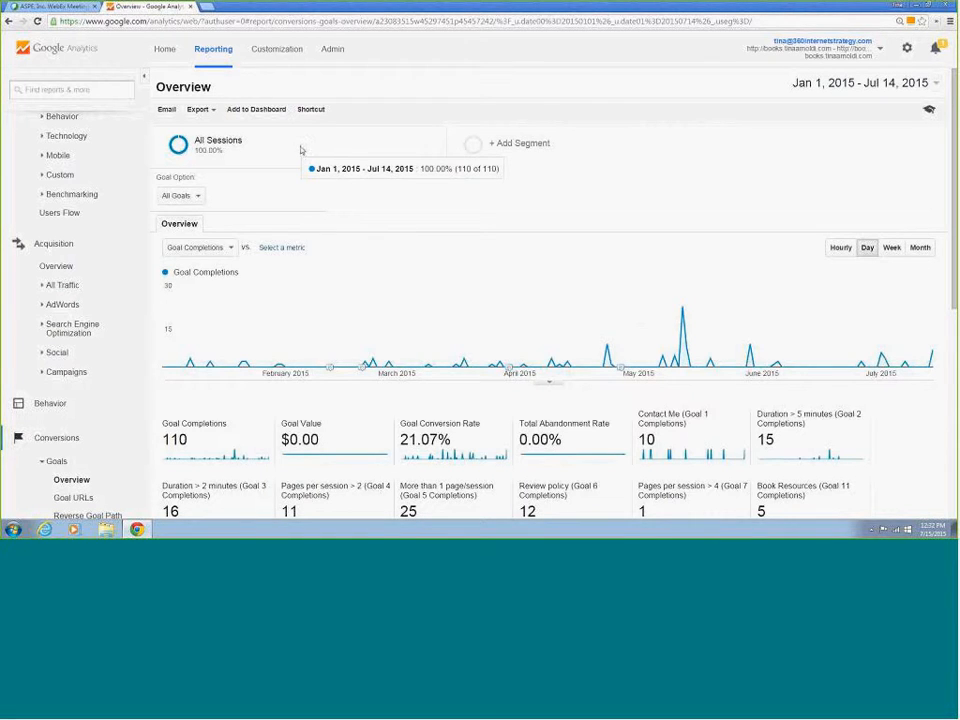
Step: Create a new segment and name it "Source is Bing or Yahoo"
click(504, 145)
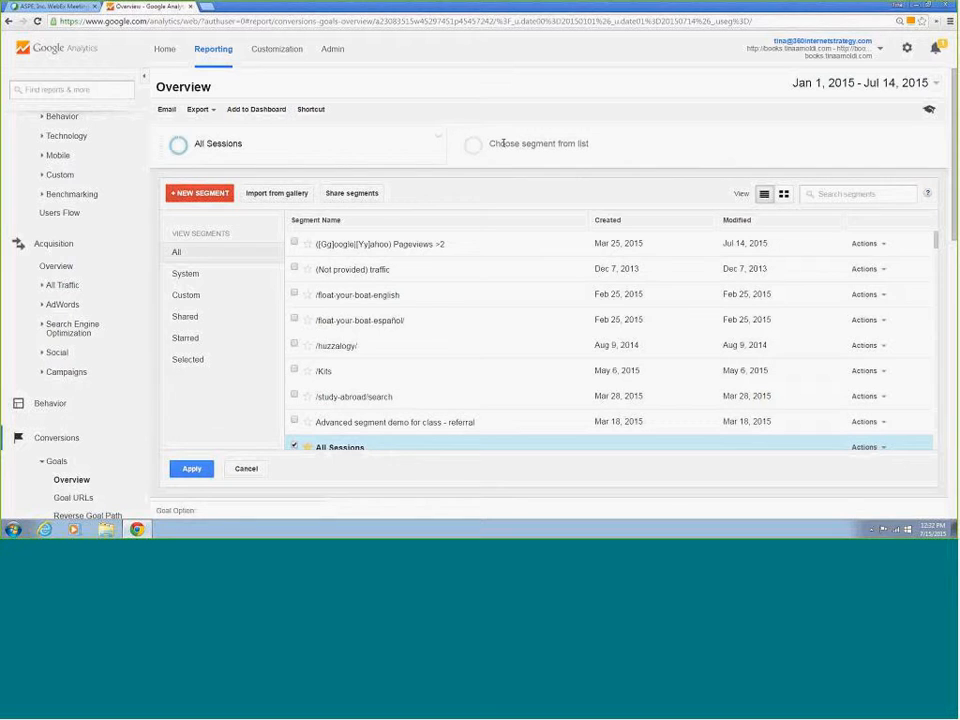
click(246, 469)
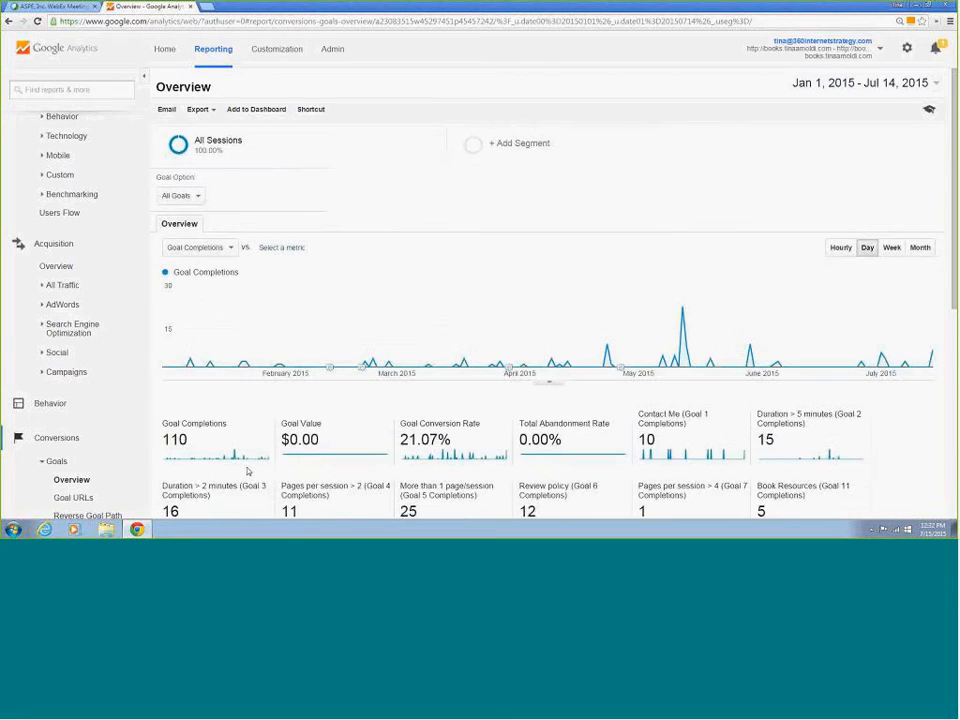
click(521, 145)
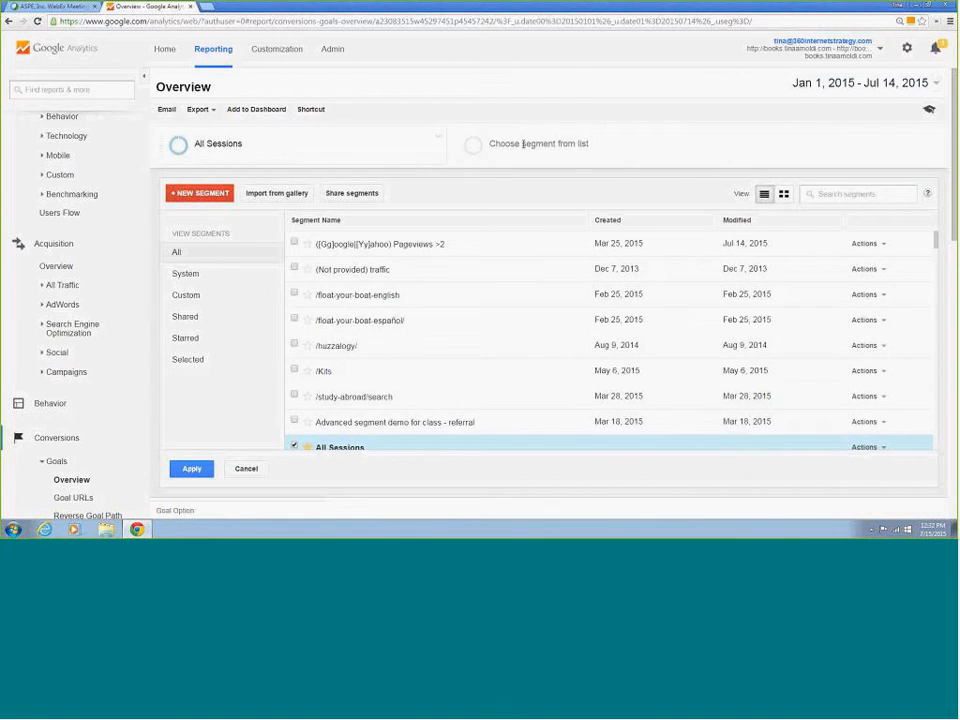
click(219, 192)
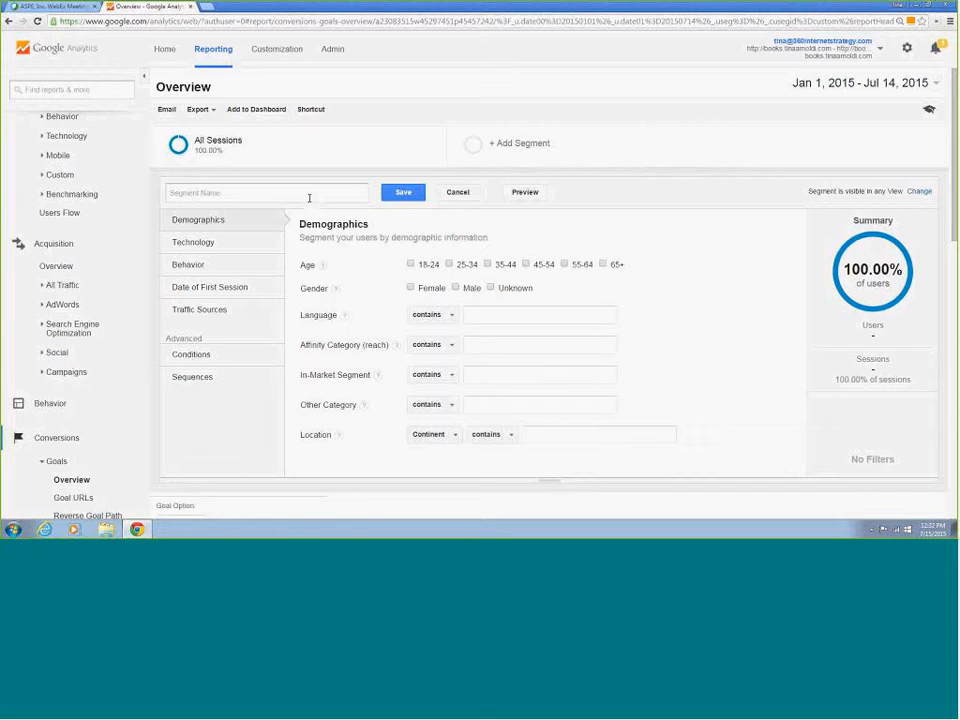
click(310, 192)
text(Source is Bing or Yahoo)
drag(272, 193, 172, 195)
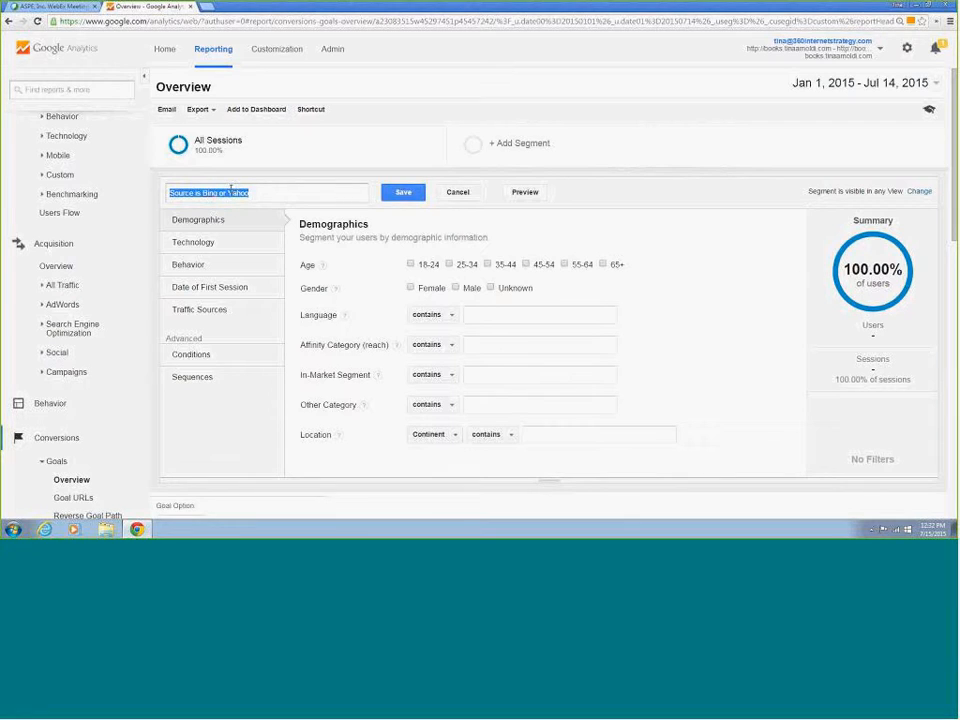
Step: Add a segment condition that includes sessions whose Source contains "bing"
click(196, 360)
click(359, 293)
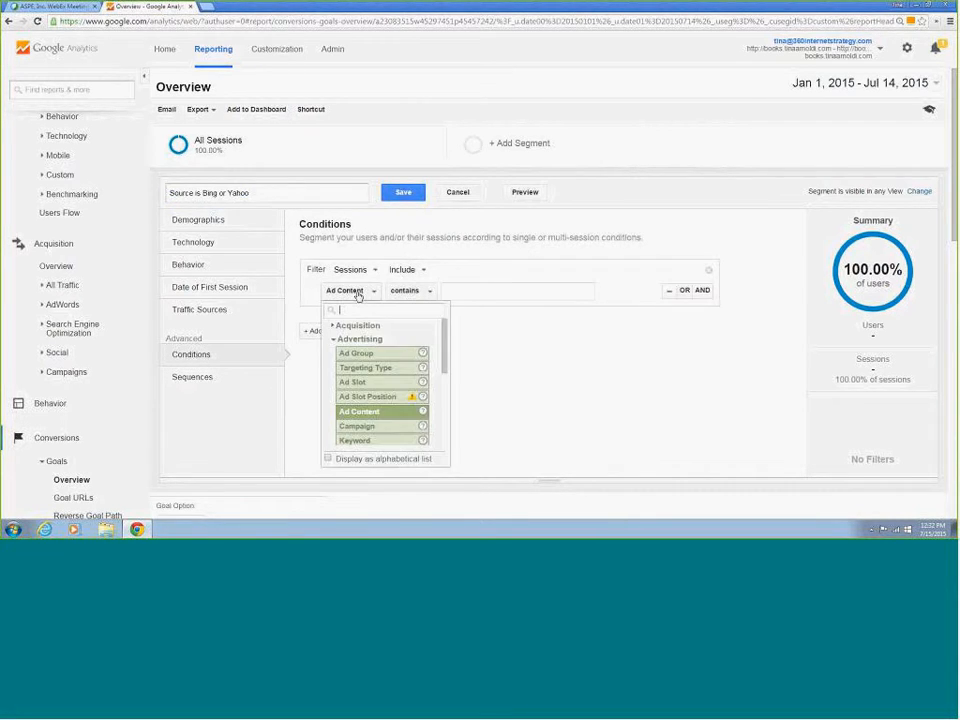
text(sour)
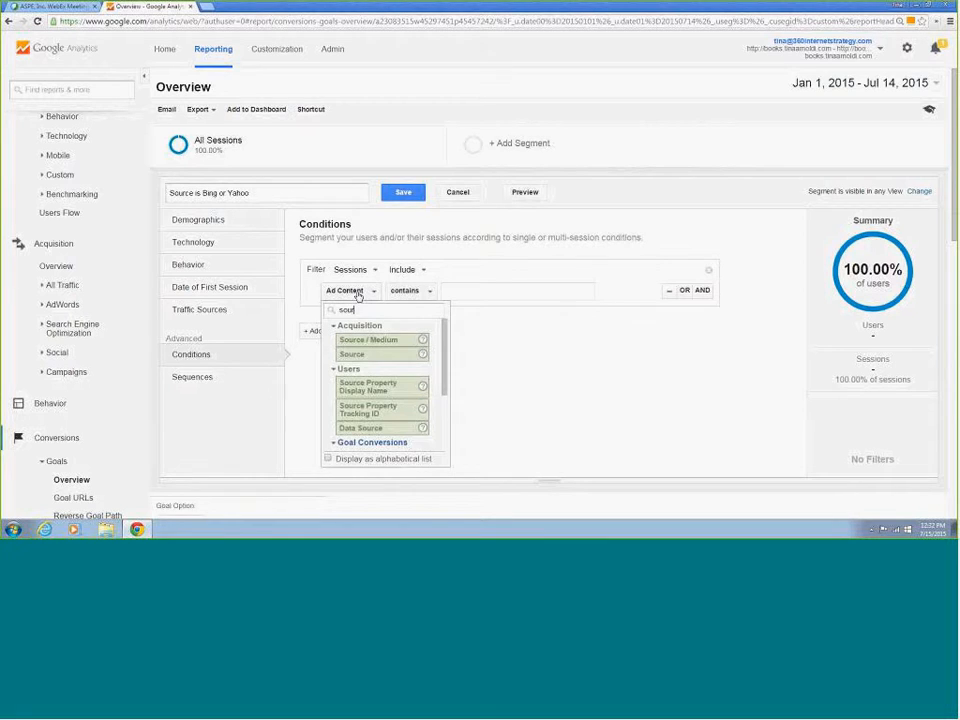
click(400, 354)
click(417, 292)
click(470, 292)
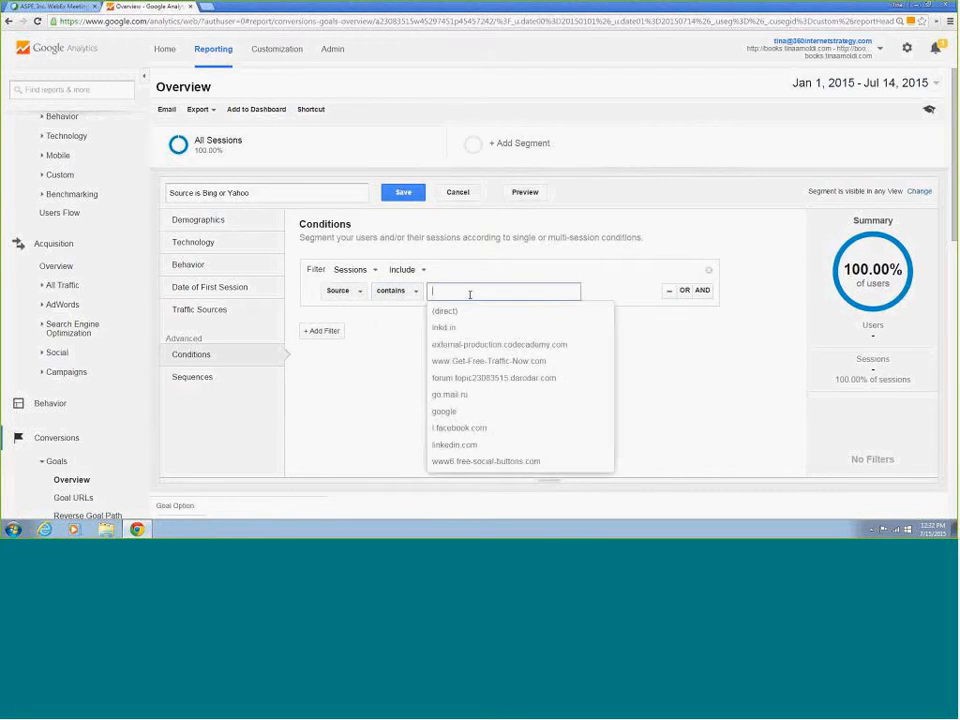
text(yahoo)
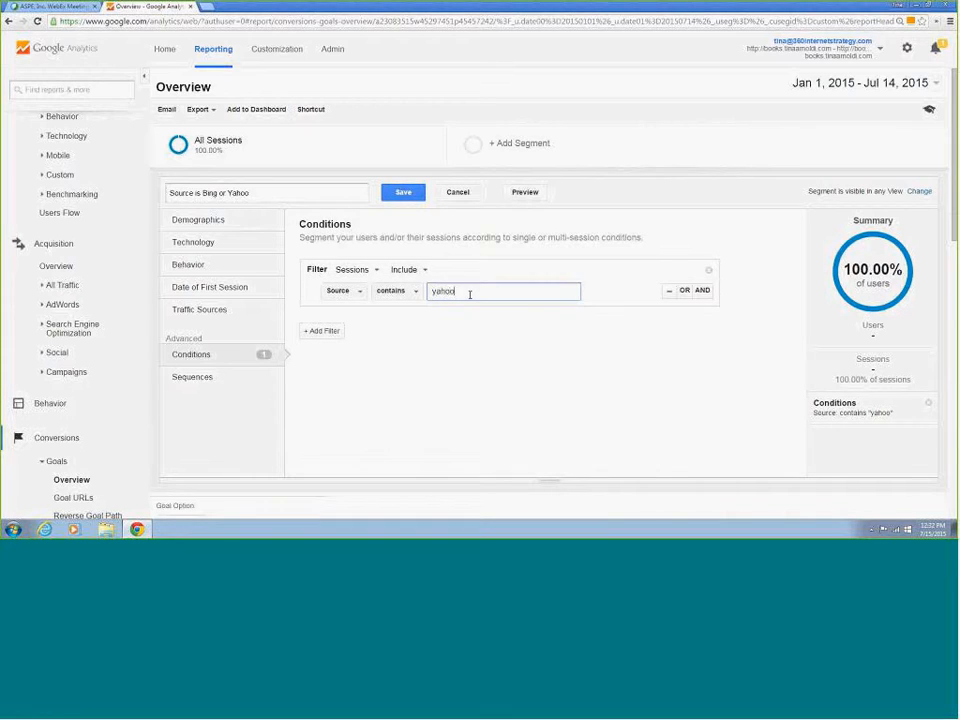
double_click(470, 294)
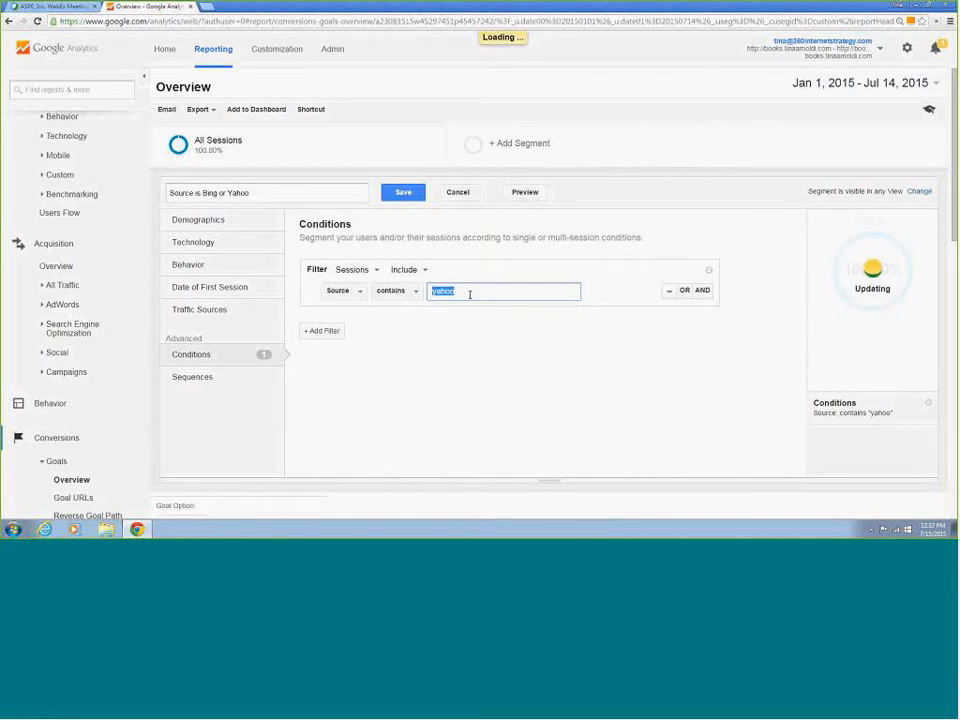
text(bing)
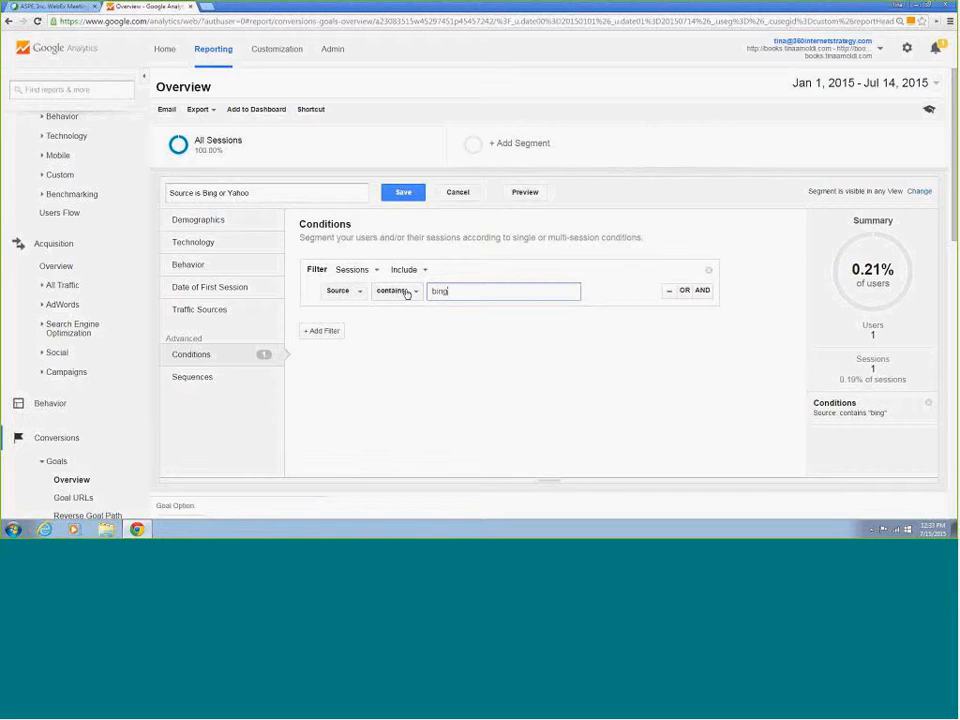
Step: Change the segment name to "Source is Bing or Google"
click(235, 192)
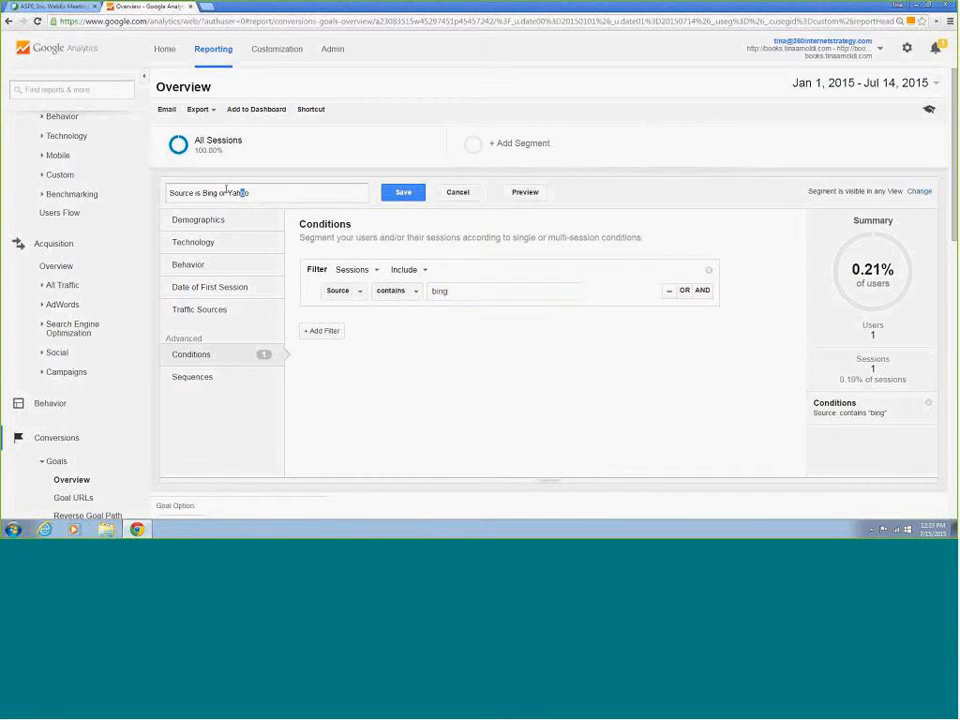
double_click(233, 192)
text(Google)
Step: Add an OR condition for Source contains "google" and save the segment
click(685, 291)
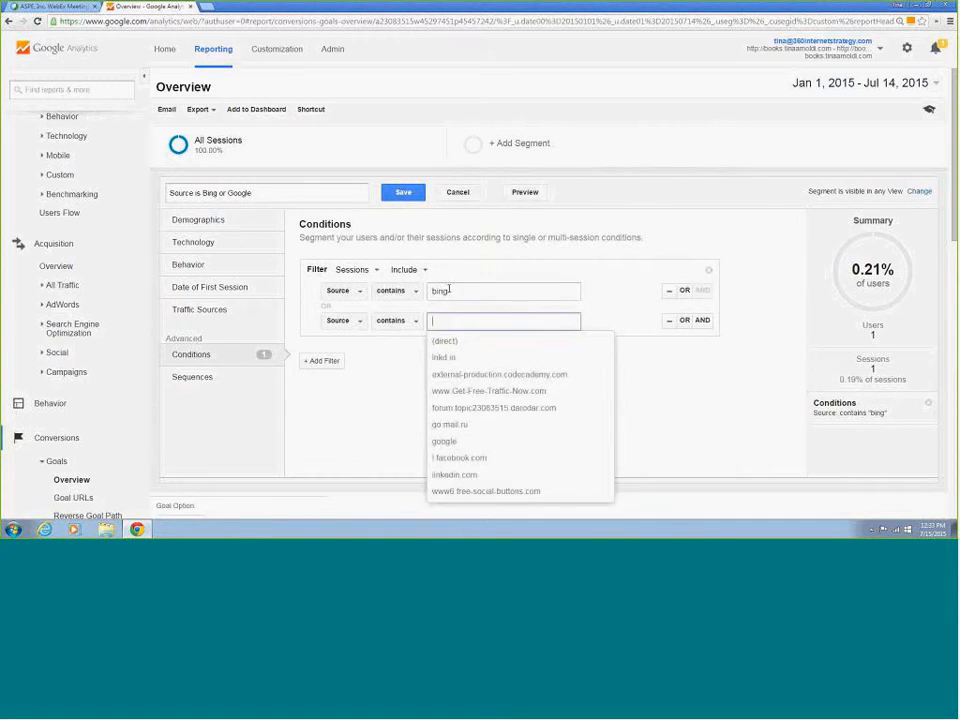
text(goo)
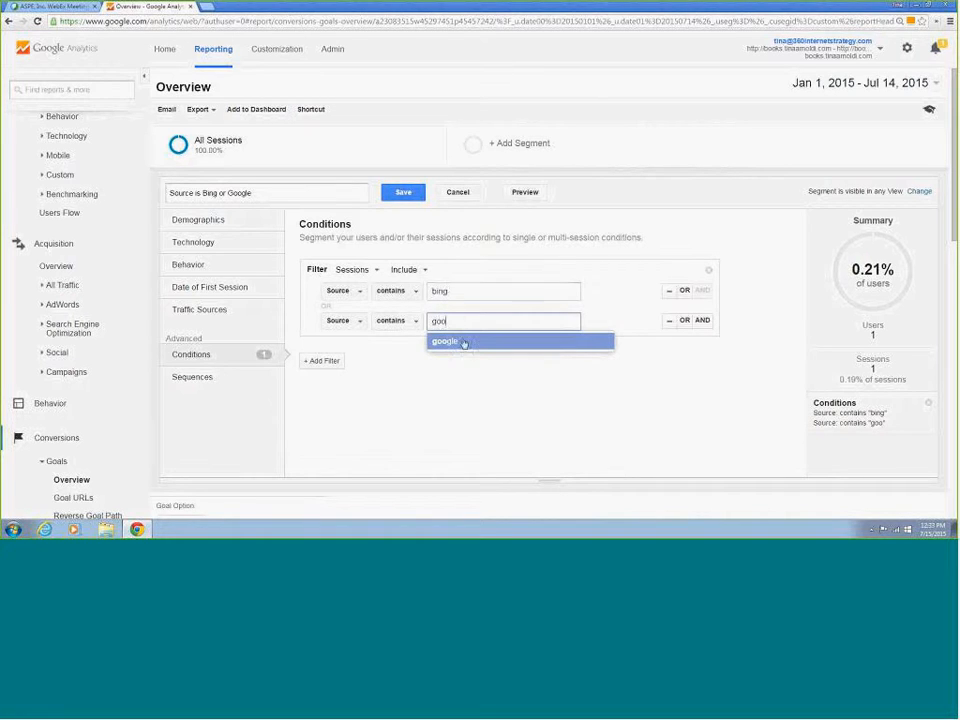
click(463, 342)
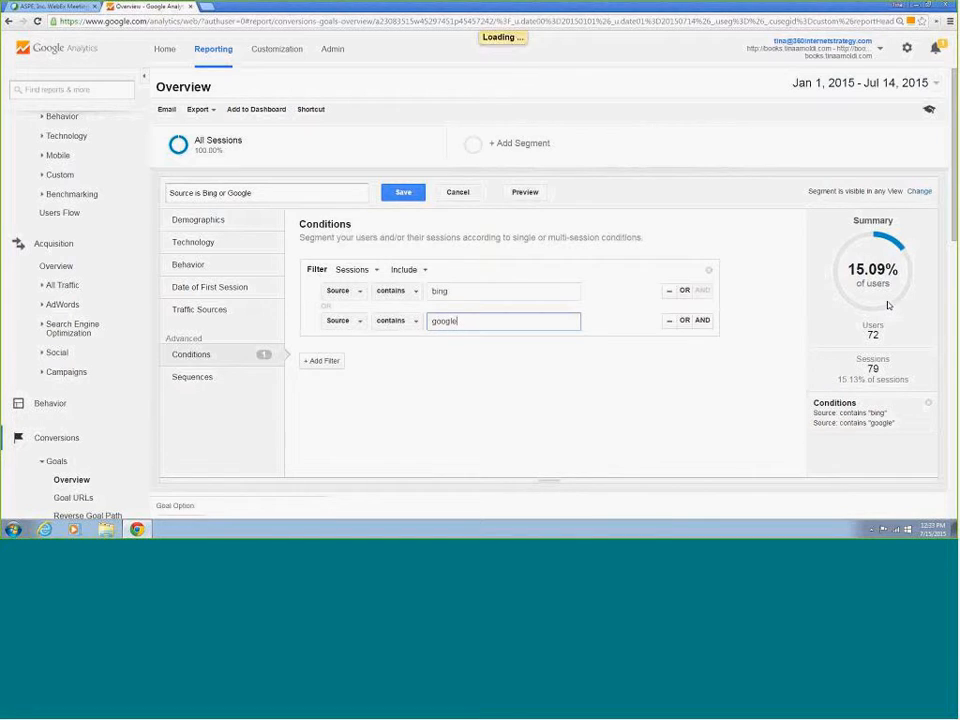
click(410, 199)
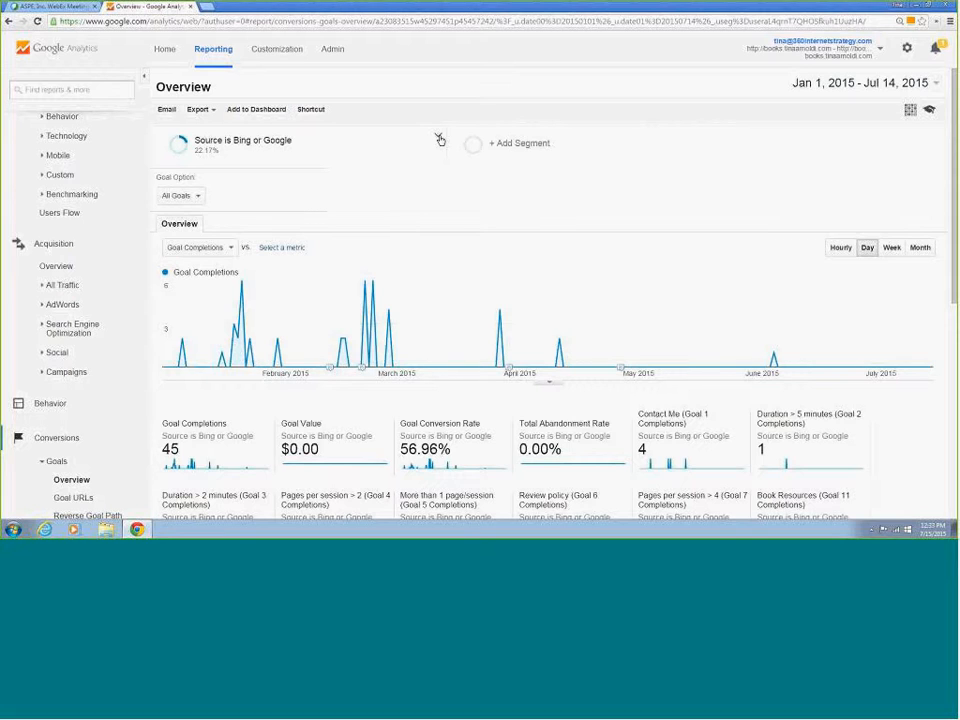
Step: Start another new segment named "Date of first visit early July"
click(529, 142)
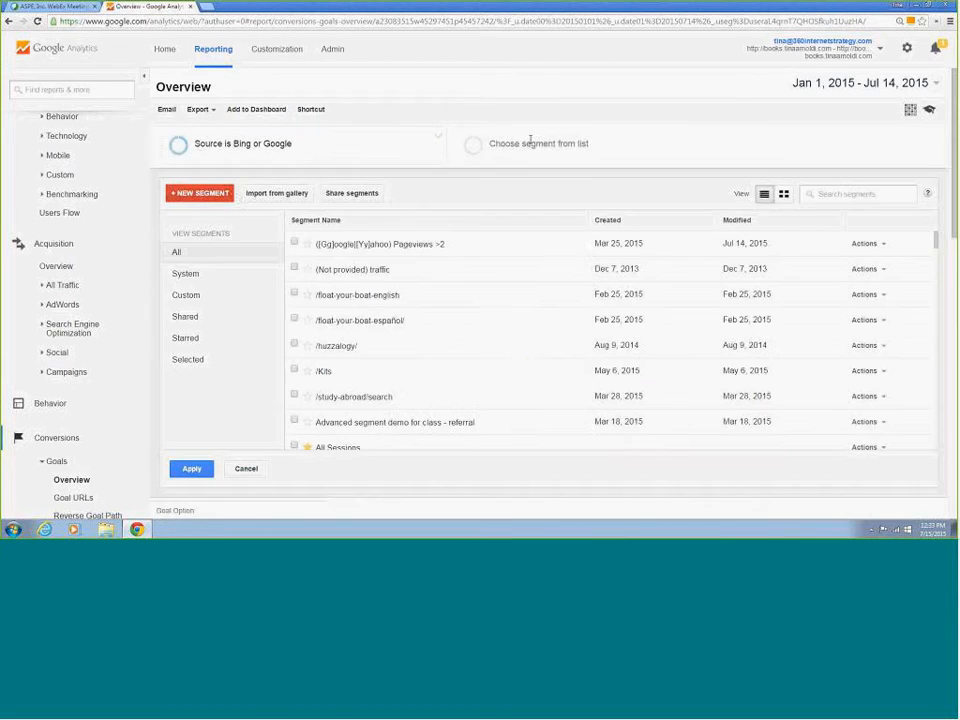
click(219, 194)
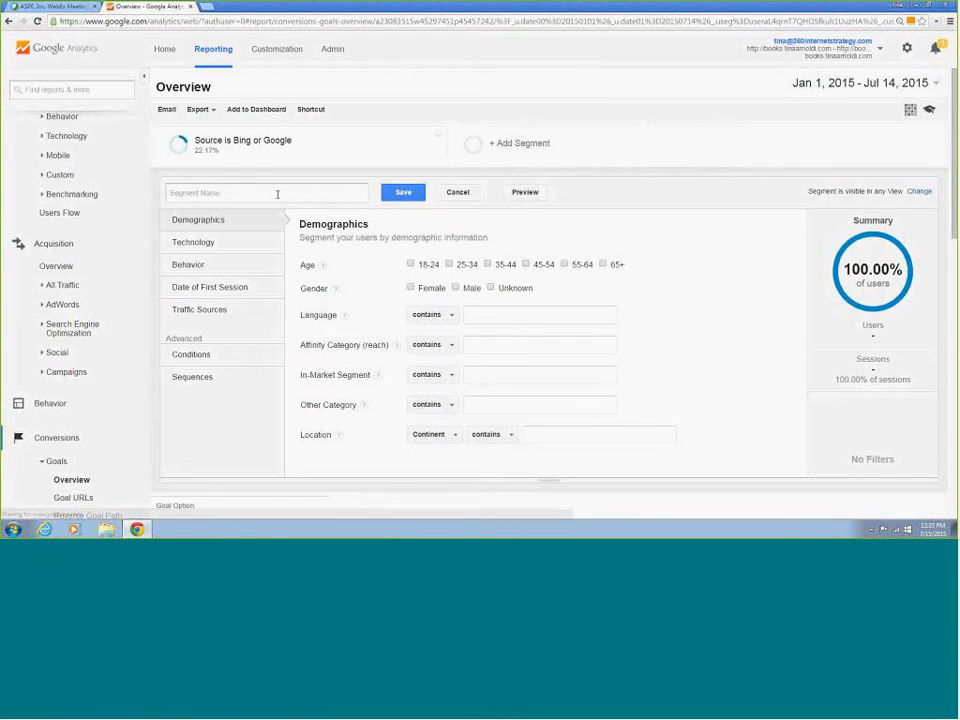
click(276, 191)
text(Date o)
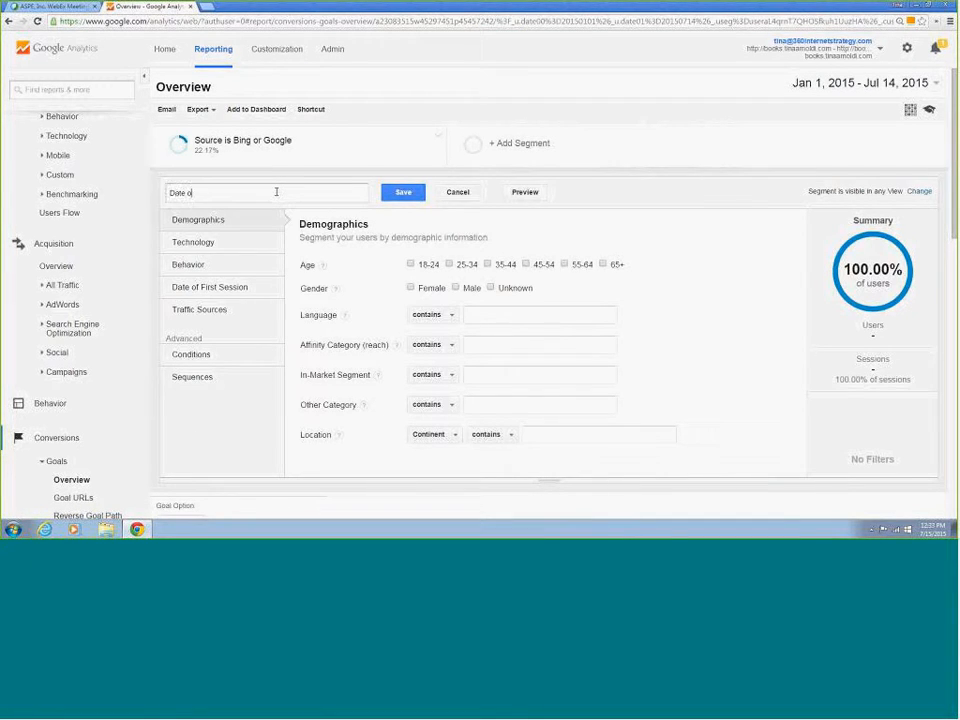
text(f first visit early July)
click(214, 360)
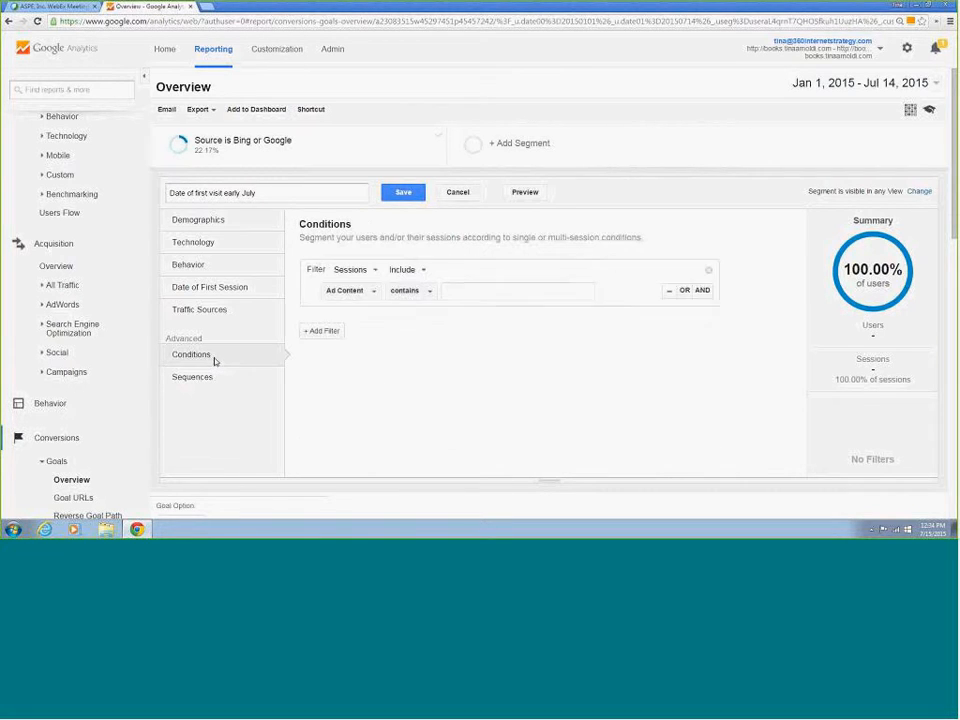
click(358, 293)
text(date)
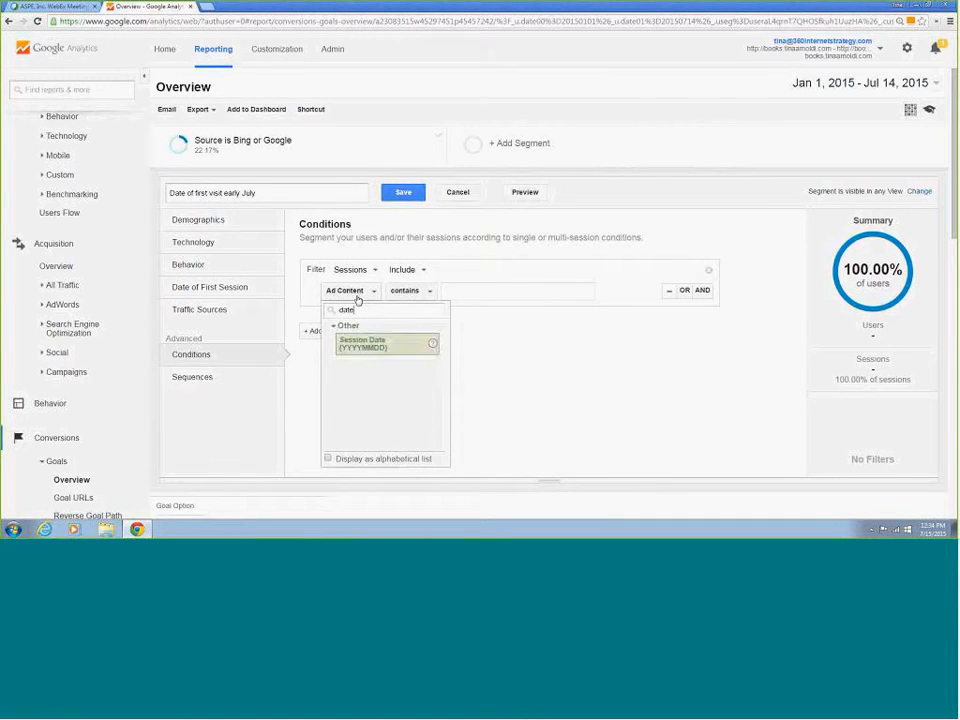
key(ctrl+a)
key(BackSpace)
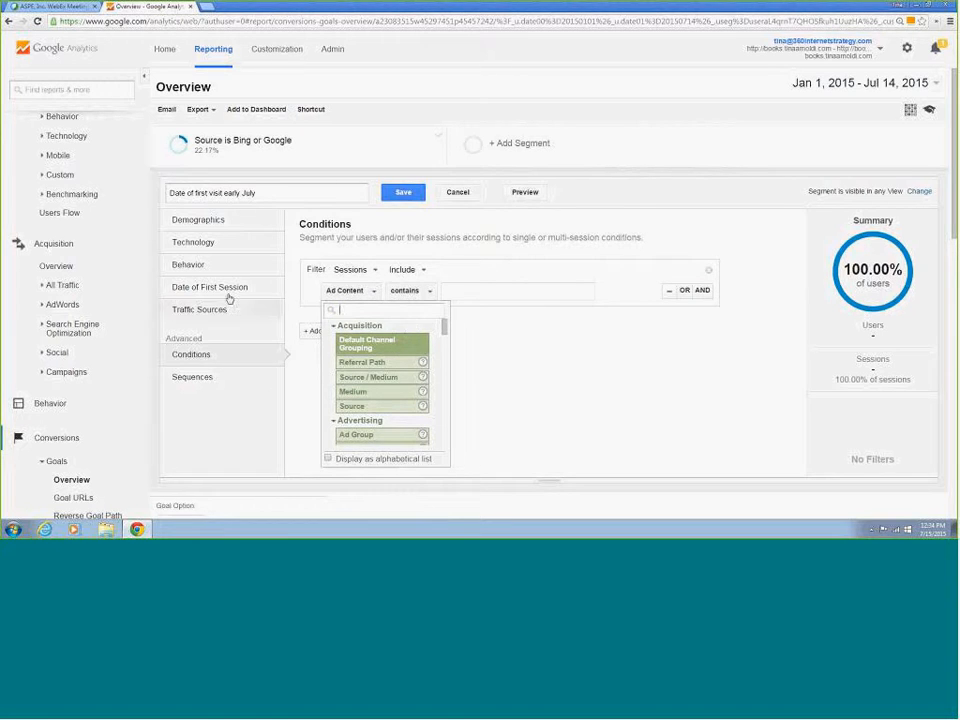
Step: Set the segment's date of first session to between Jul 1, 2015 and Jul 8, 2015
click(219, 288)
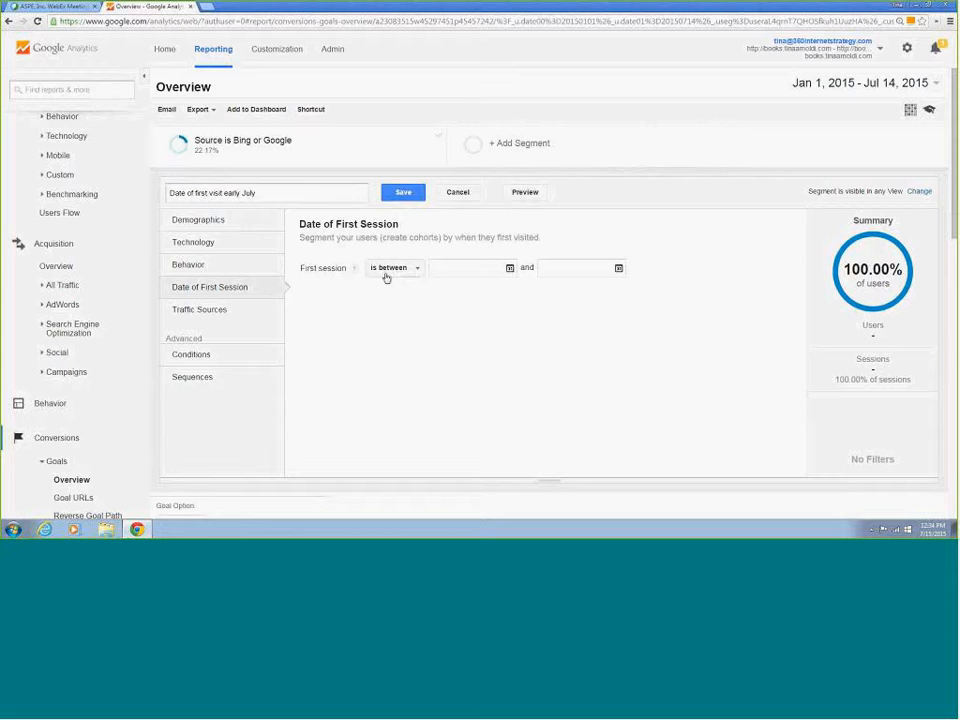
click(451, 268)
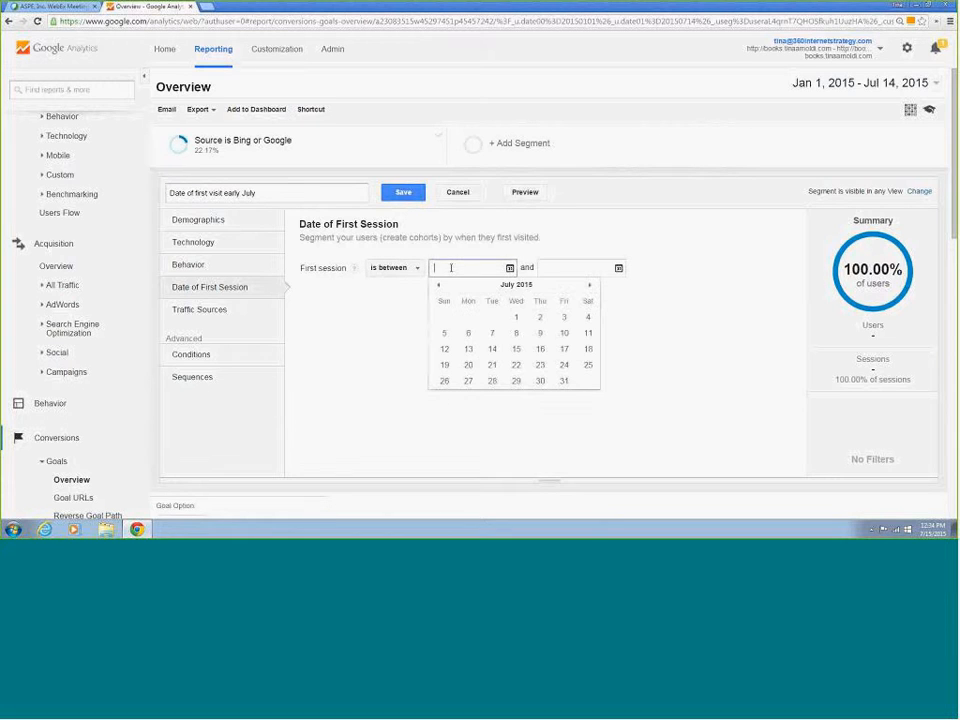
click(516, 317)
click(549, 271)
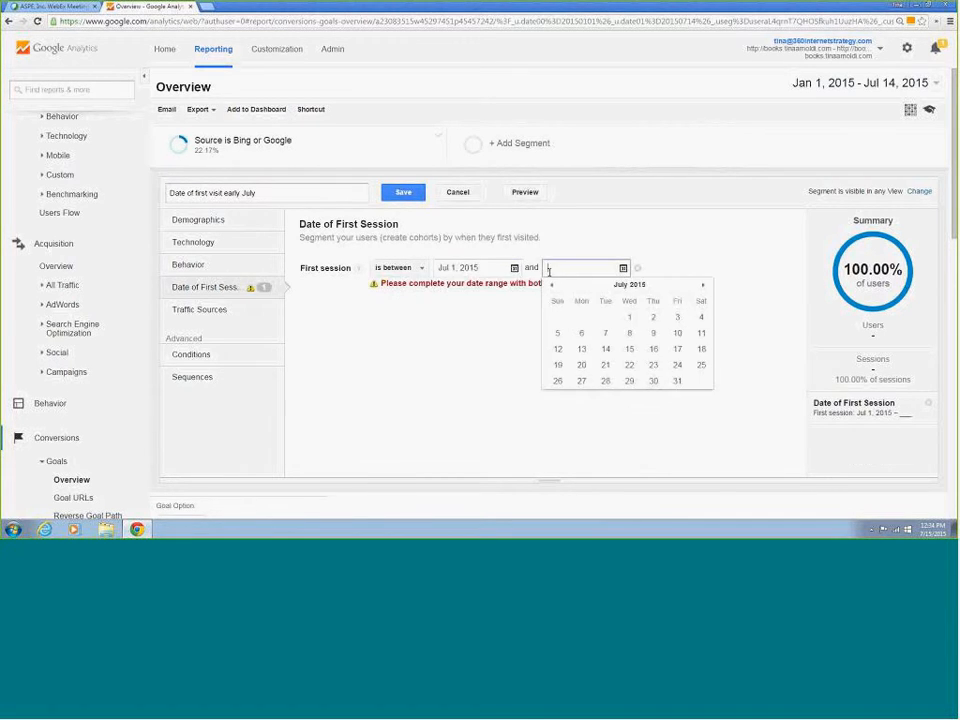
click(628, 334)
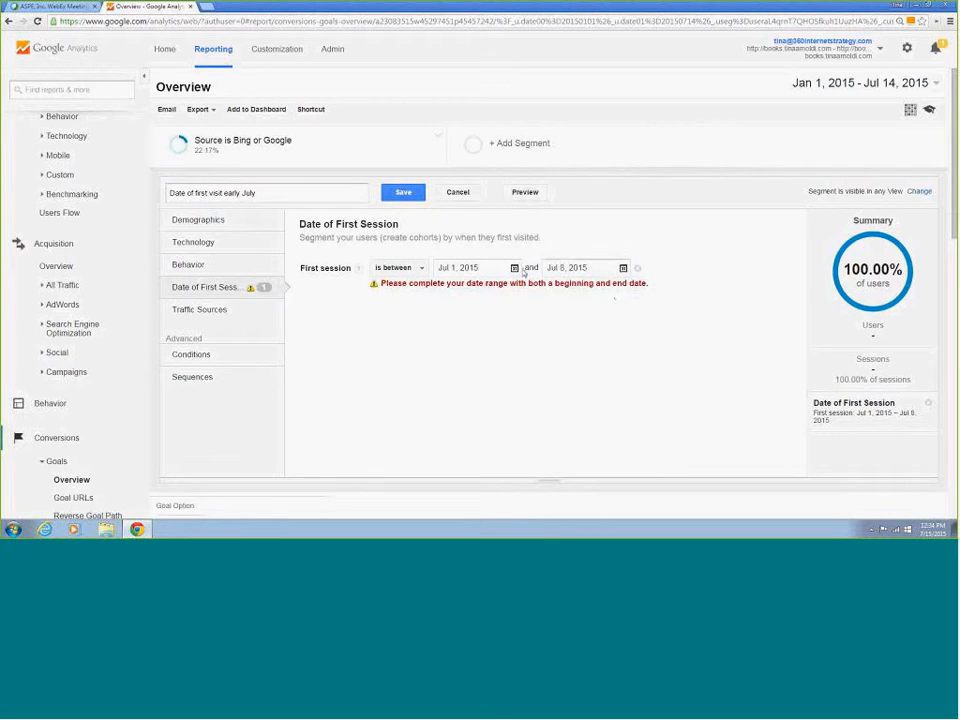
click(454, 268)
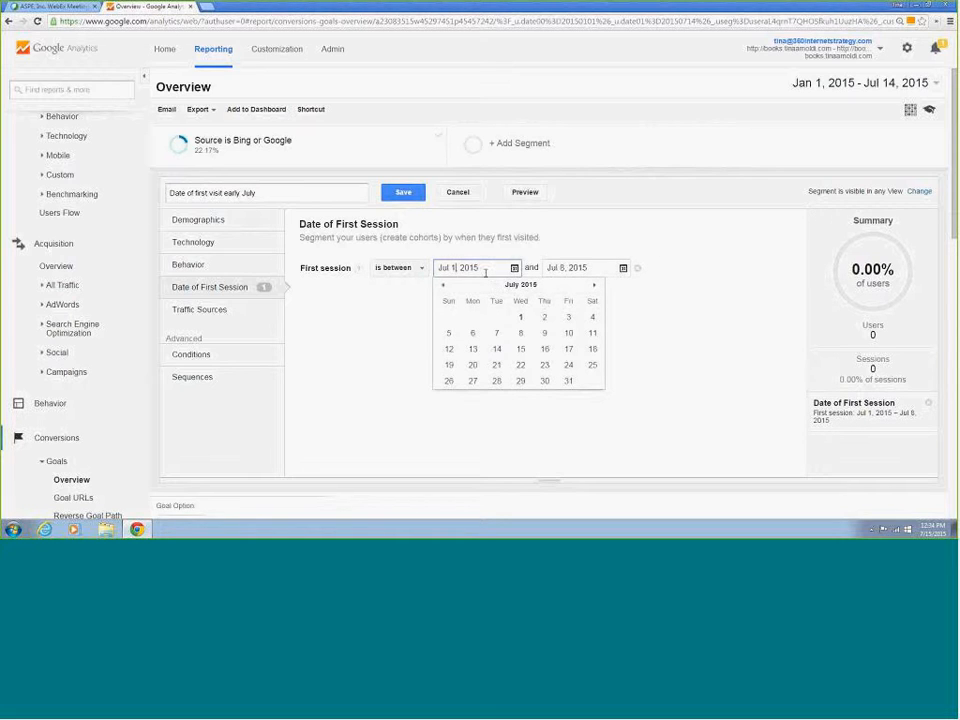
Step: Discard the unsaved first-visit segment and remove the "Source is Bing or Google" segment from the report
click(469, 198)
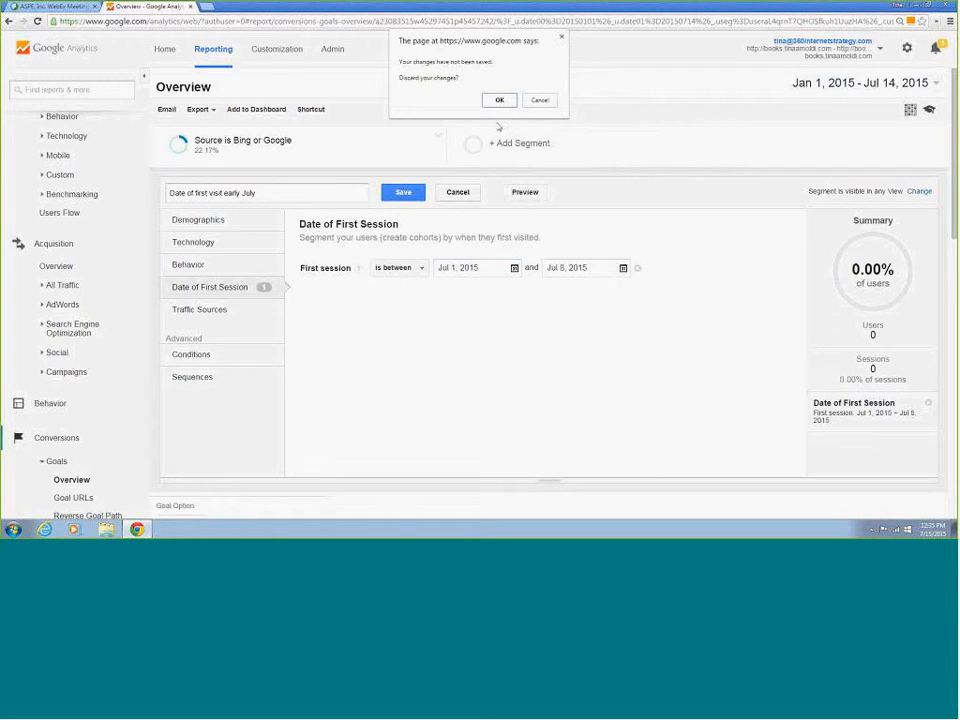
click(508, 101)
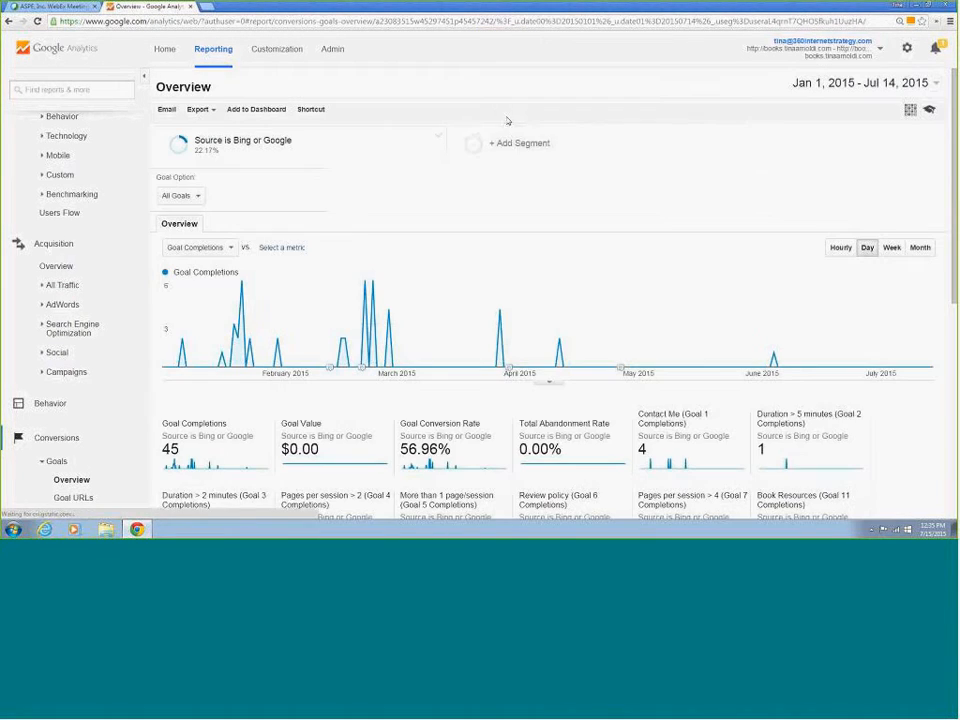
click(439, 137)
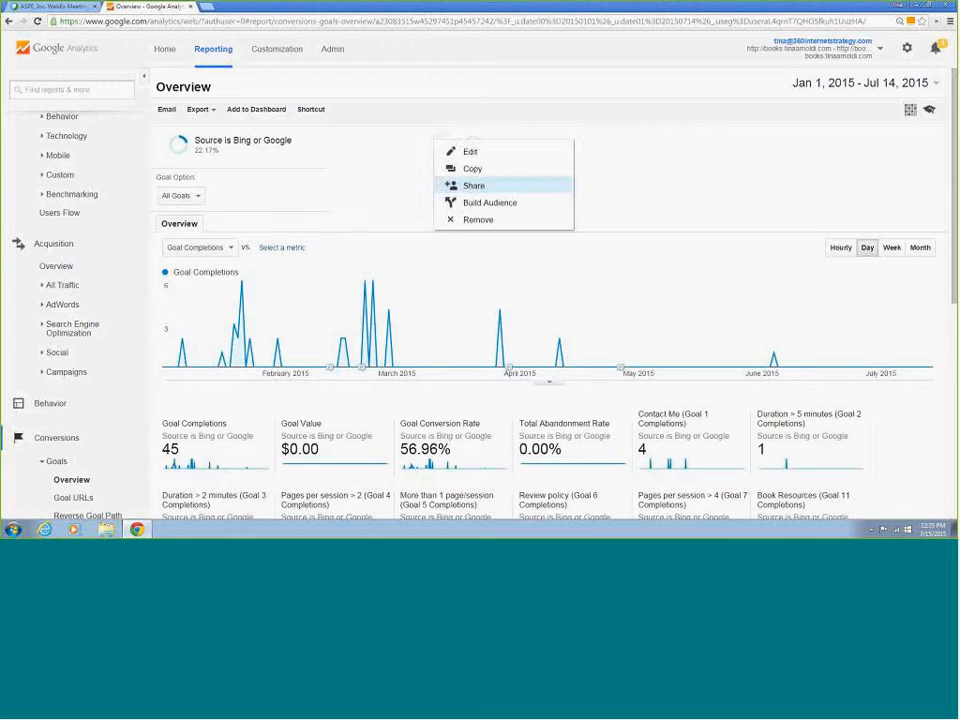
click(468, 219)
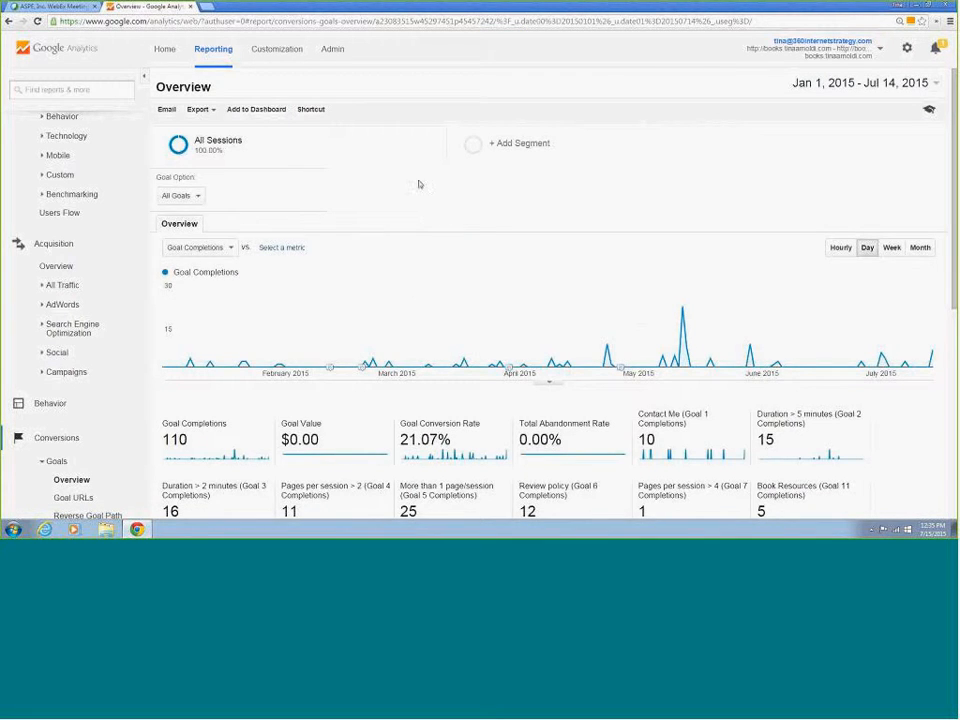
Step: Generate the shareable link for the Bing CPC segment, then close the segment list without applying anything
click(509, 148)
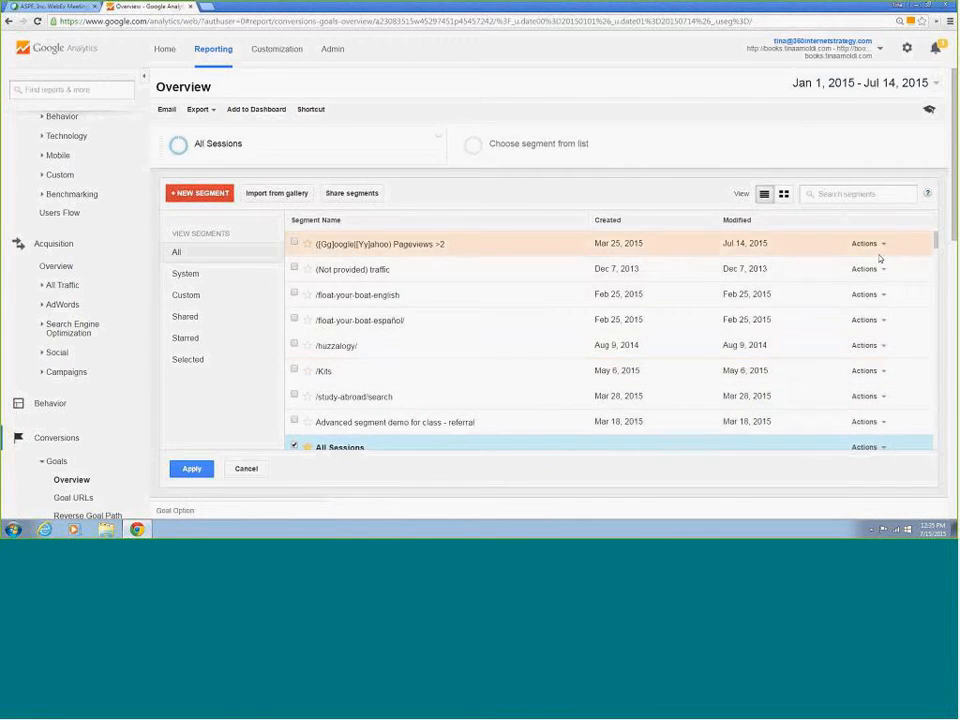
scroll(877, 392, down, 5)
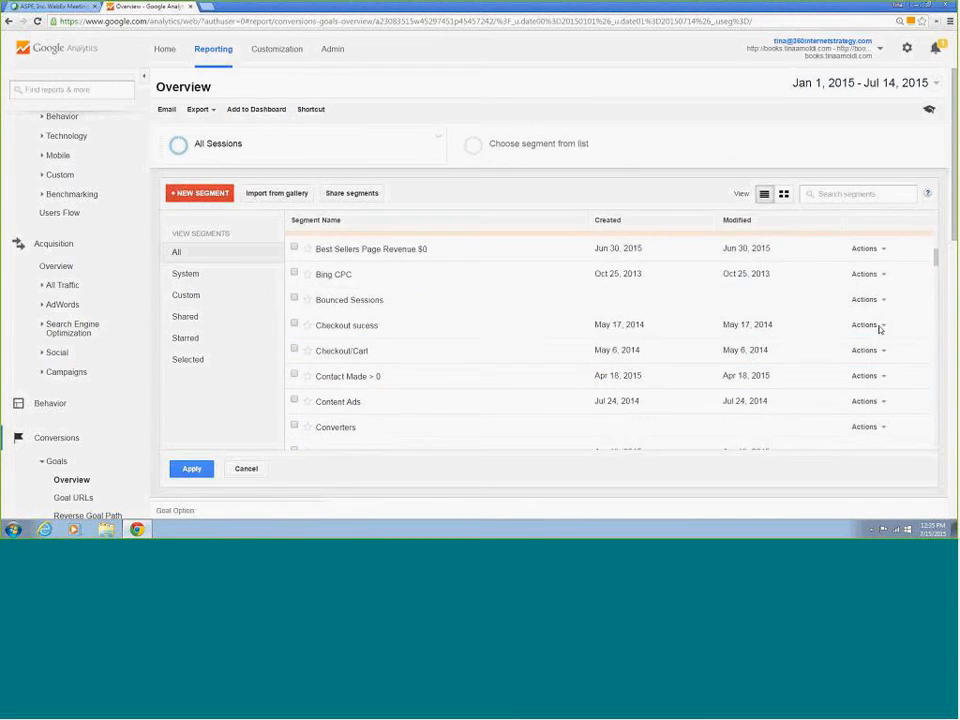
scroll(876, 328, up, 1)
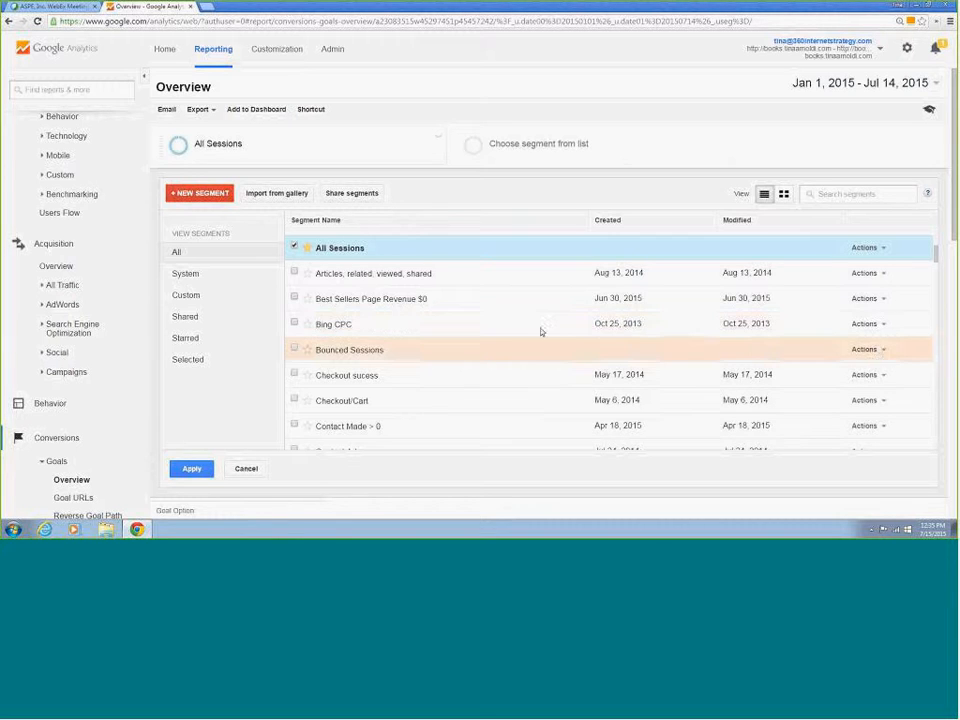
mouse_move(336, 324)
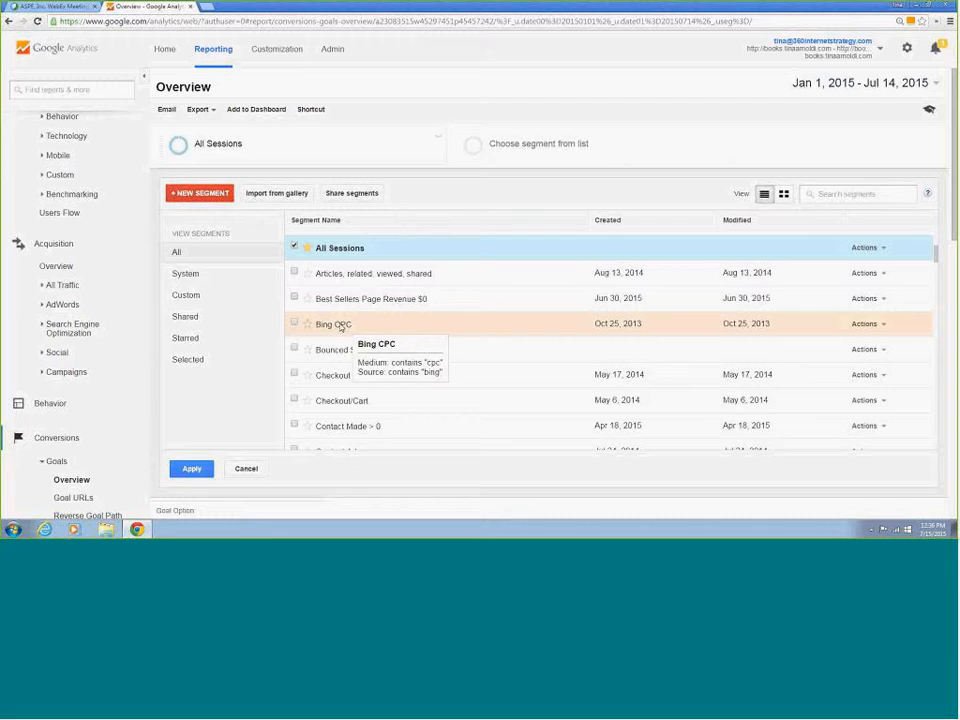
click(884, 327)
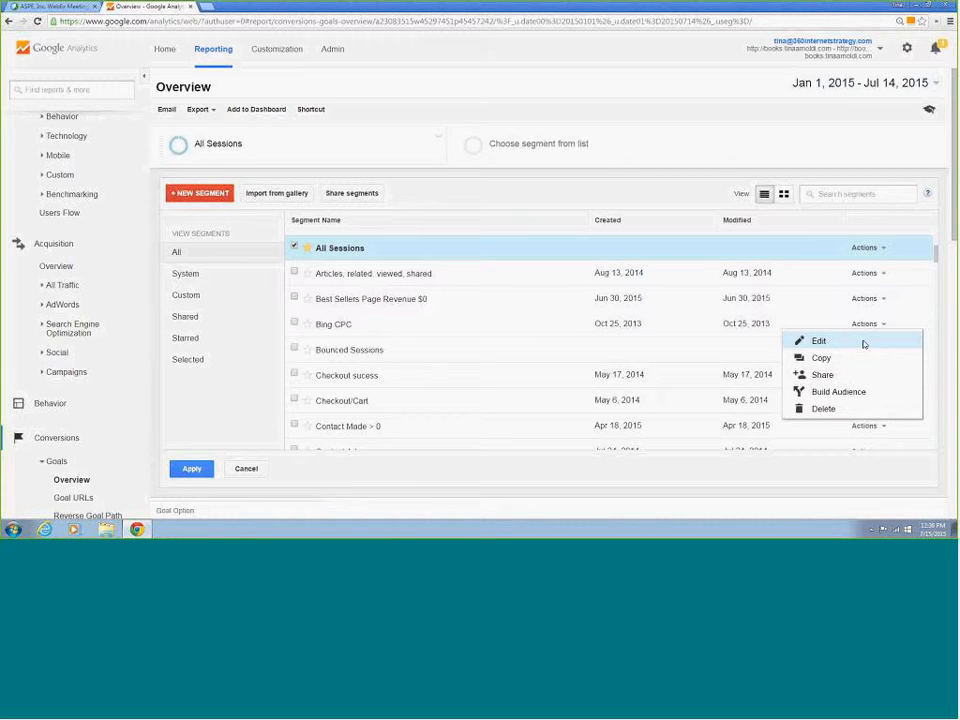
click(821, 375)
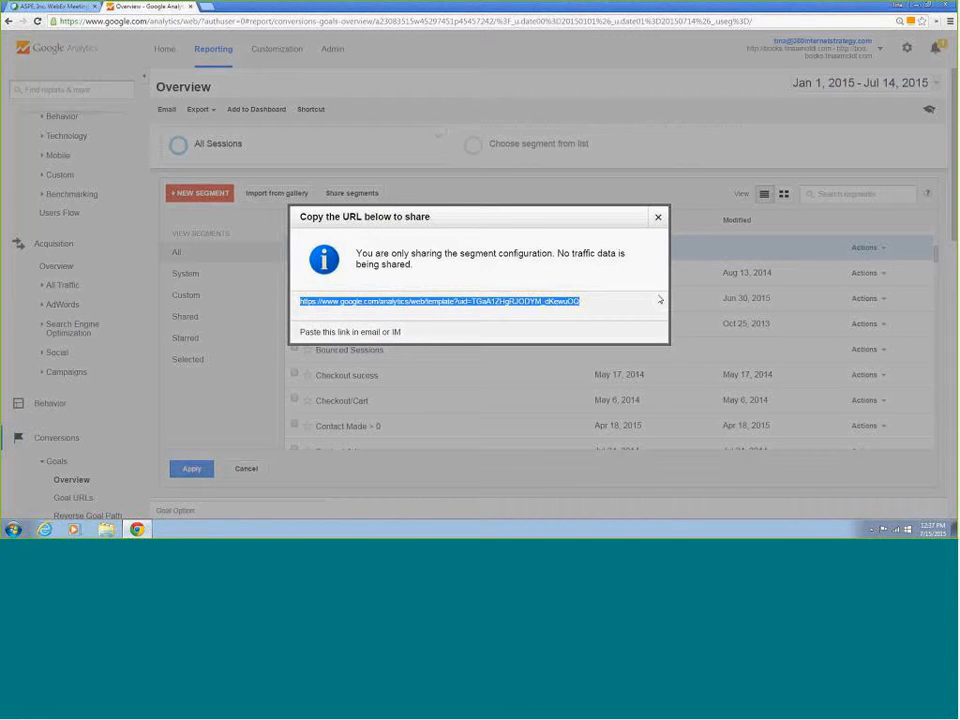
click(658, 217)
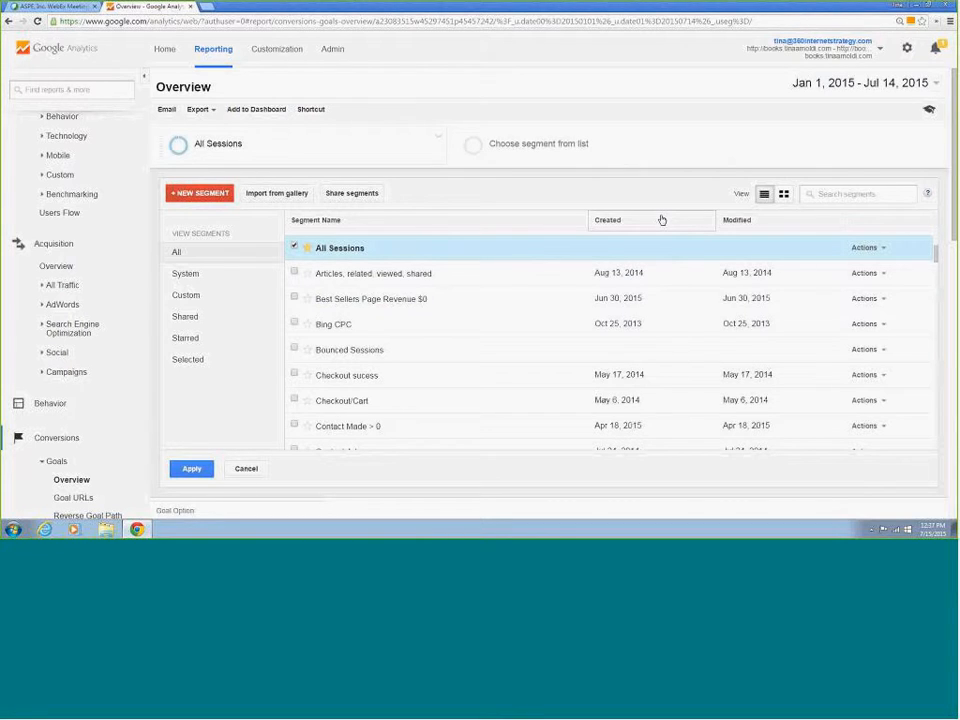
click(246, 469)
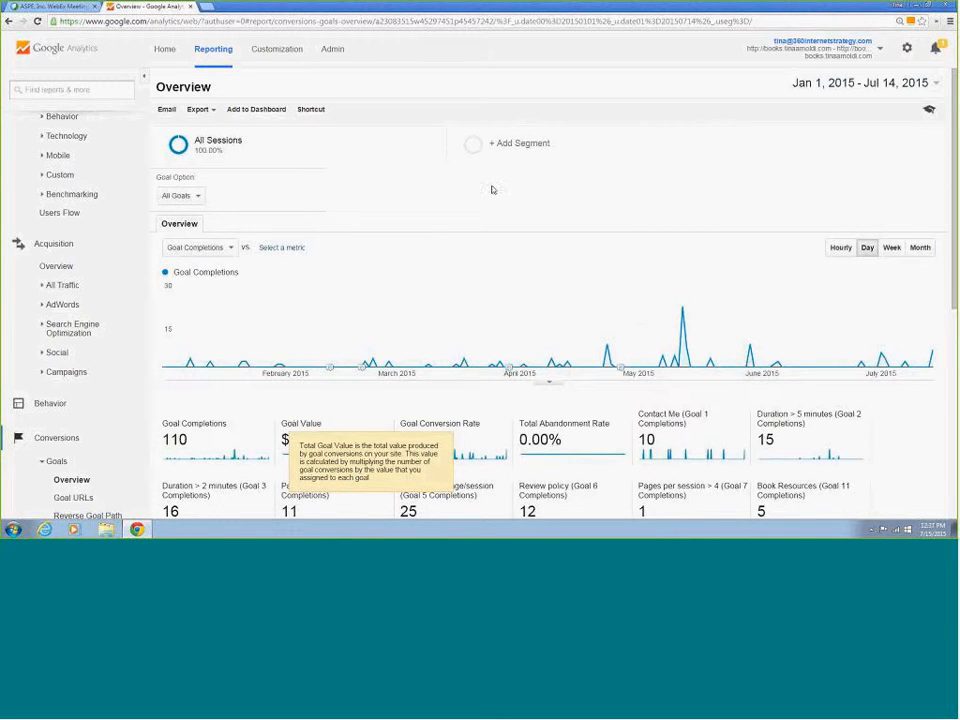
Step: Browse the segments in the solutions gallery and start importing the Occam's Razor Awesomeness bundle
click(533, 147)
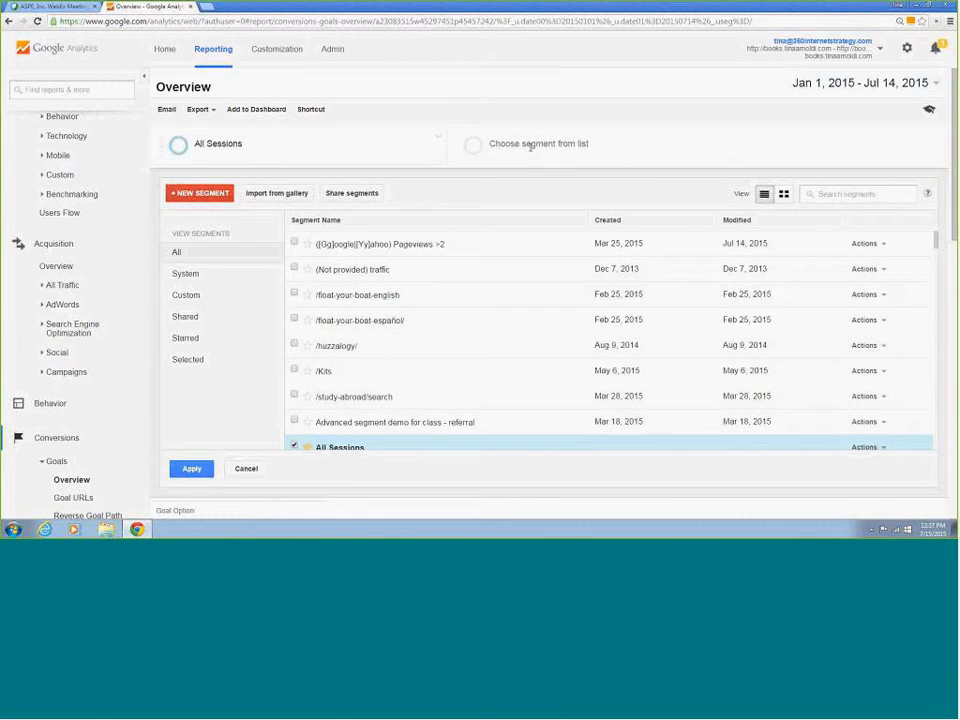
scroll(430, 175, down, 2)
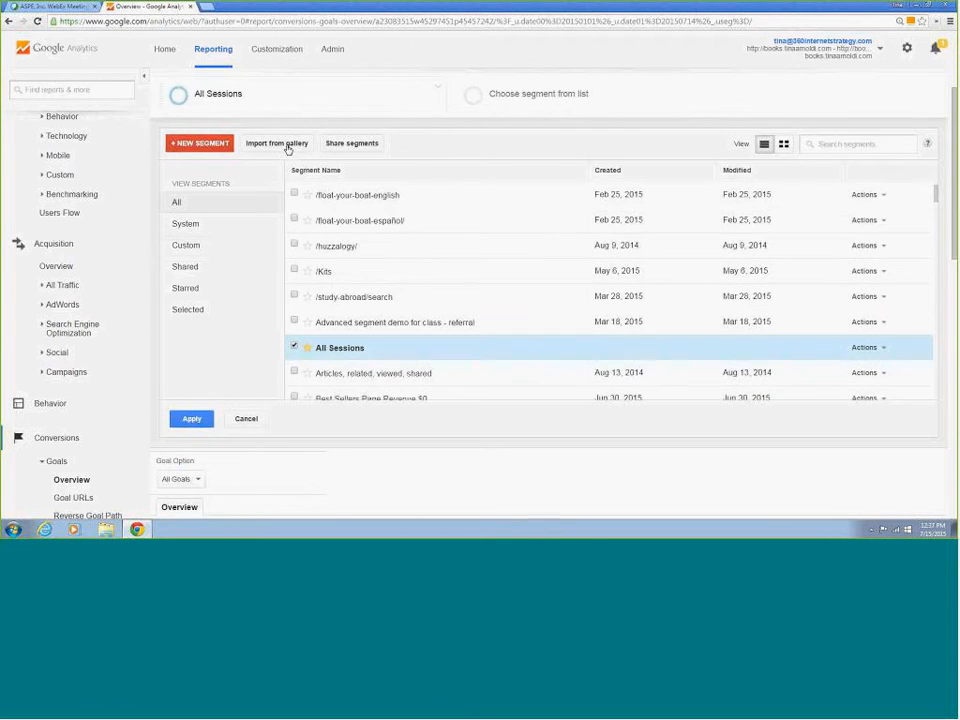
click(288, 150)
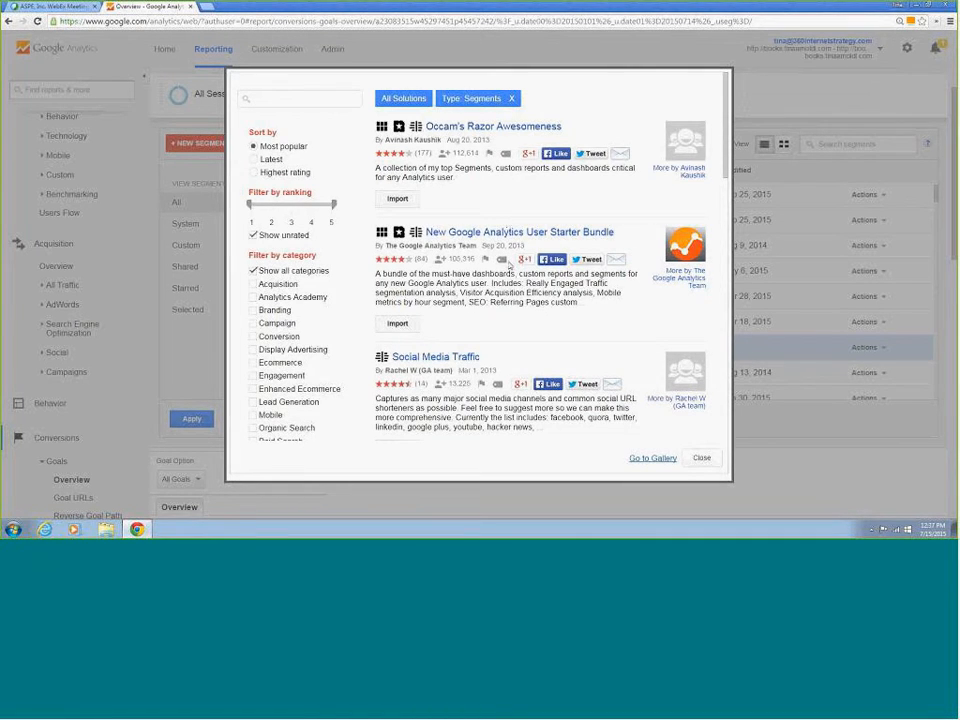
scroll(509, 265, down, 3)
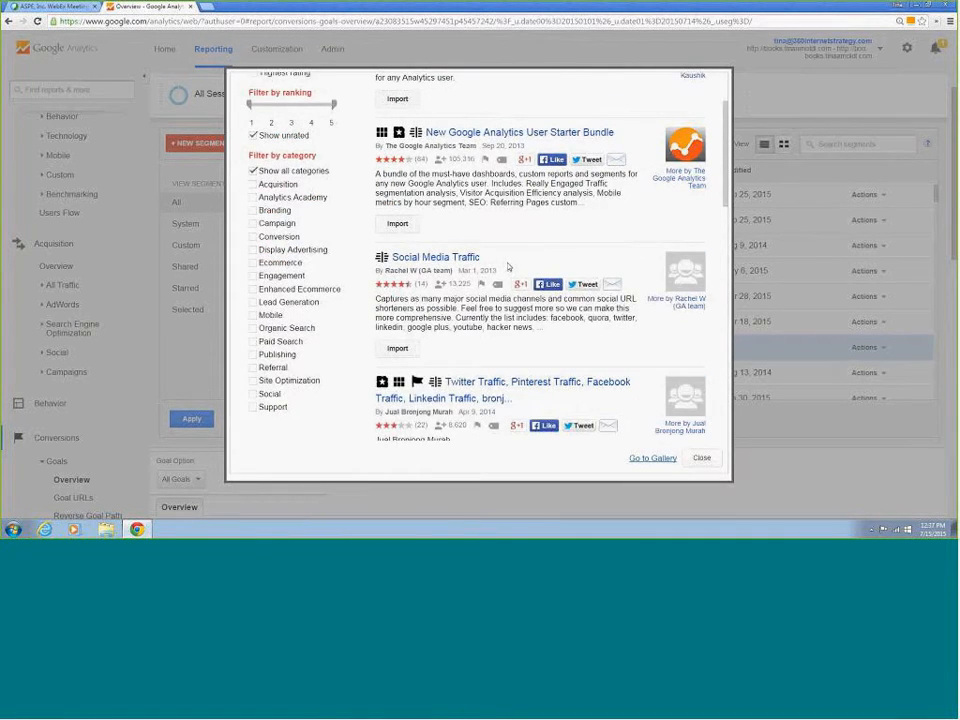
scroll(509, 265, down, 5)
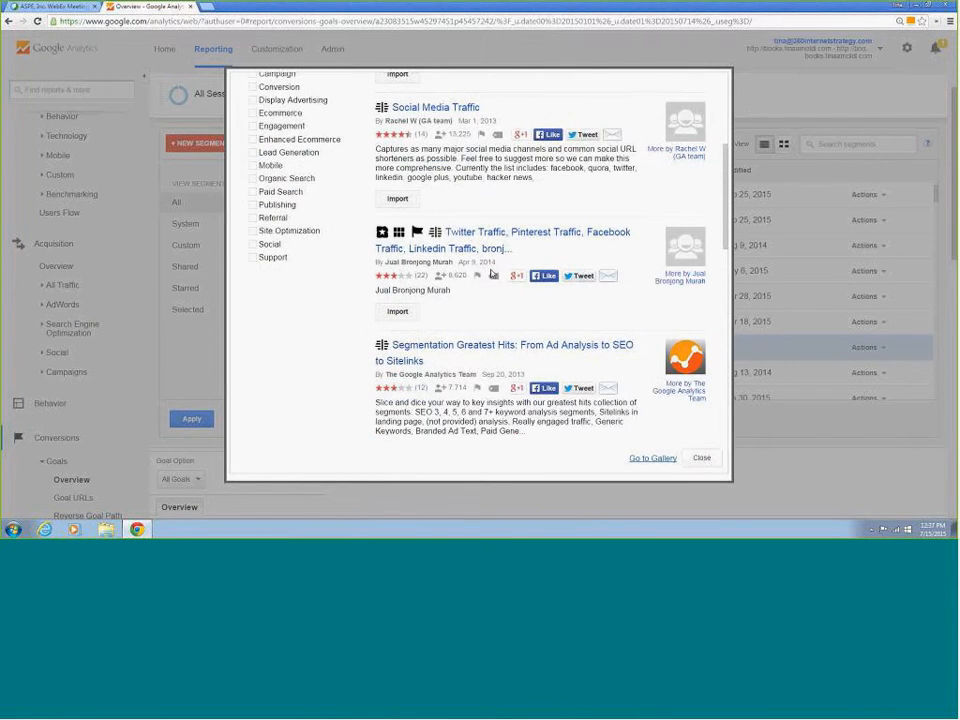
scroll(492, 273, up, 8)
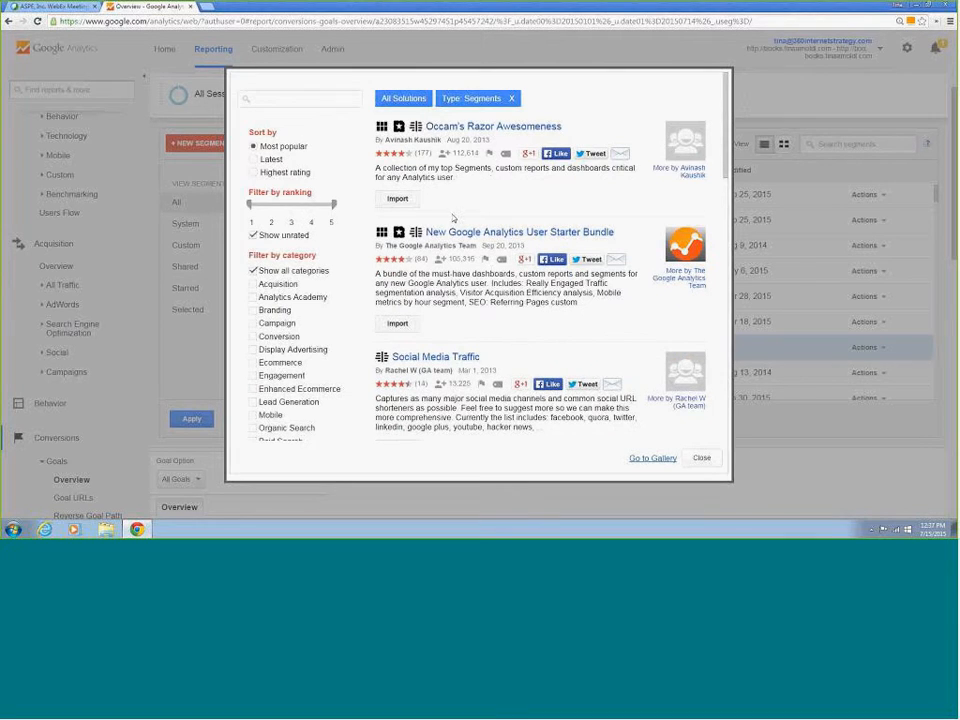
click(398, 200)
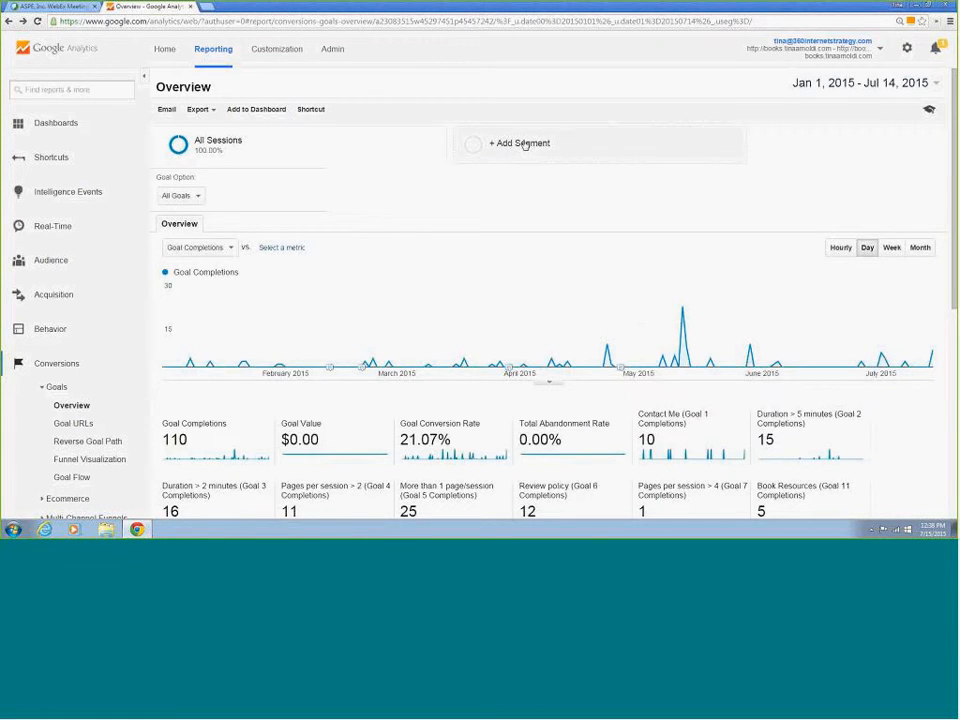
Step: Start a new segment, view its advanced Conditions options, and cancel it
click(524, 145)
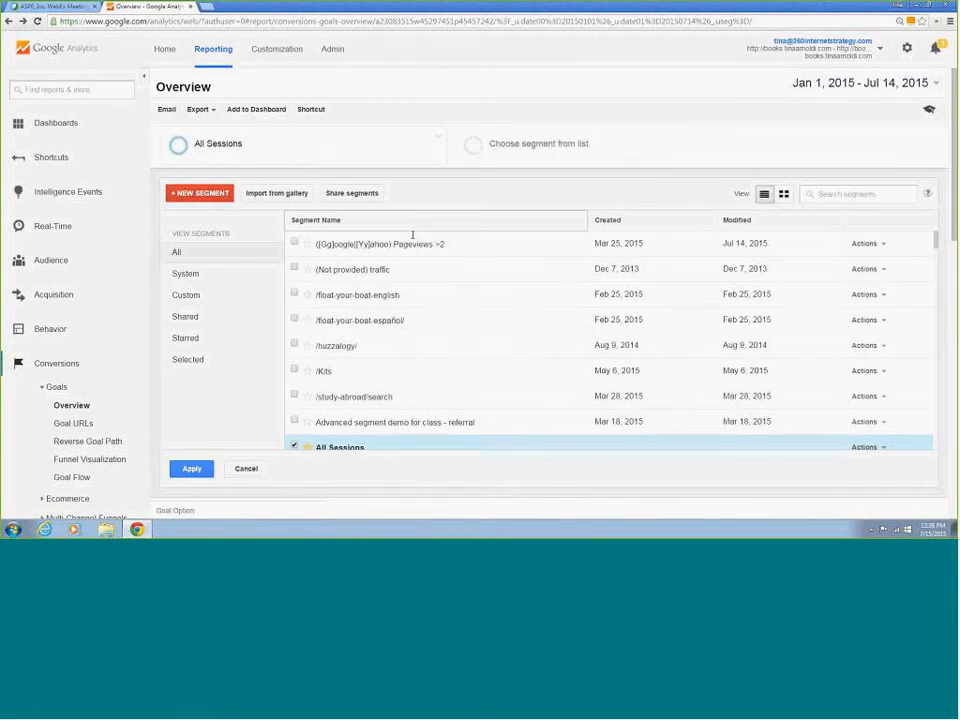
click(226, 194)
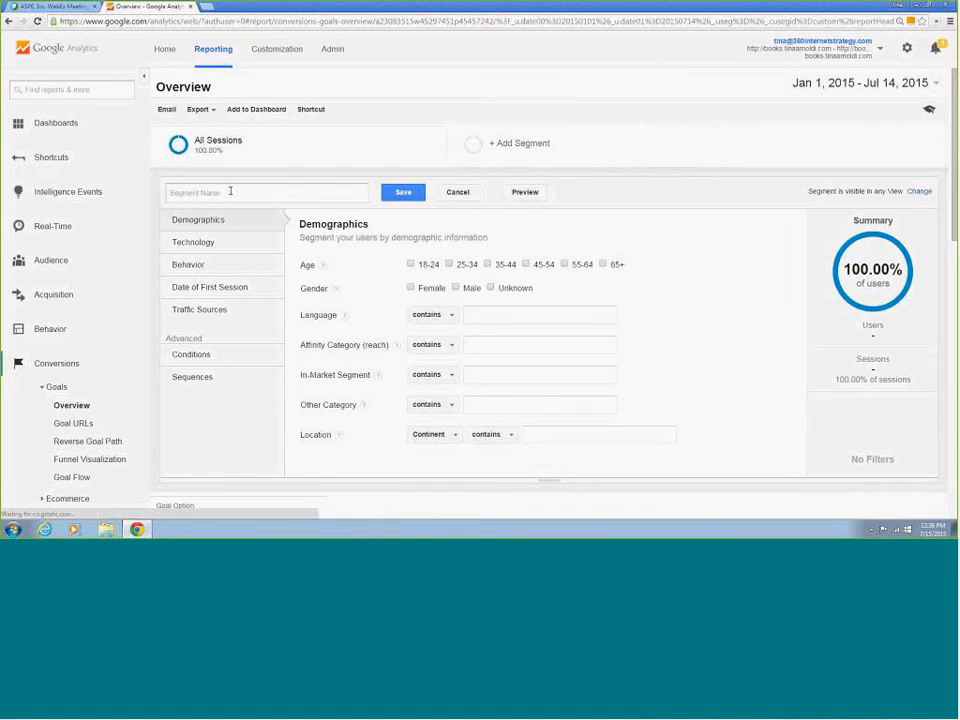
click(218, 357)
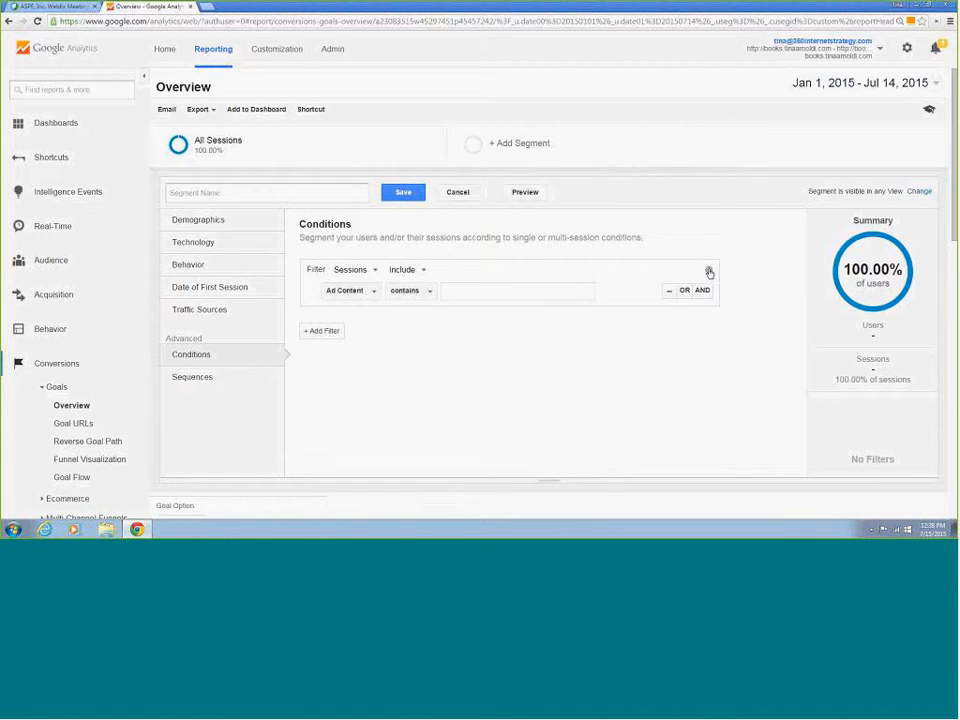
click(455, 190)
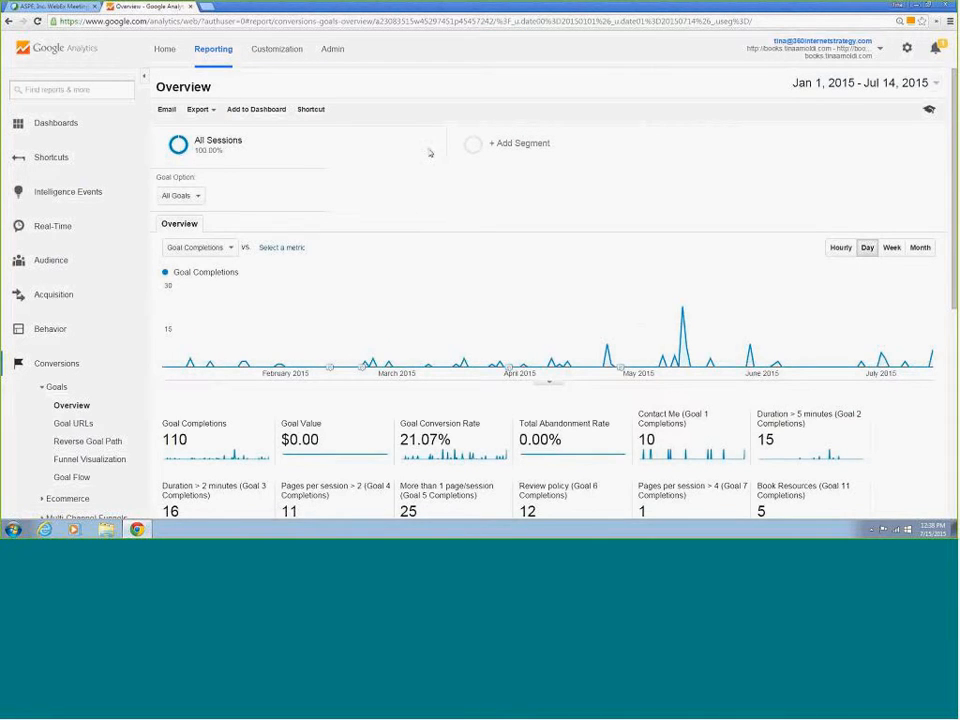
Step: Display only the built-in System segments and look through the list
click(556, 150)
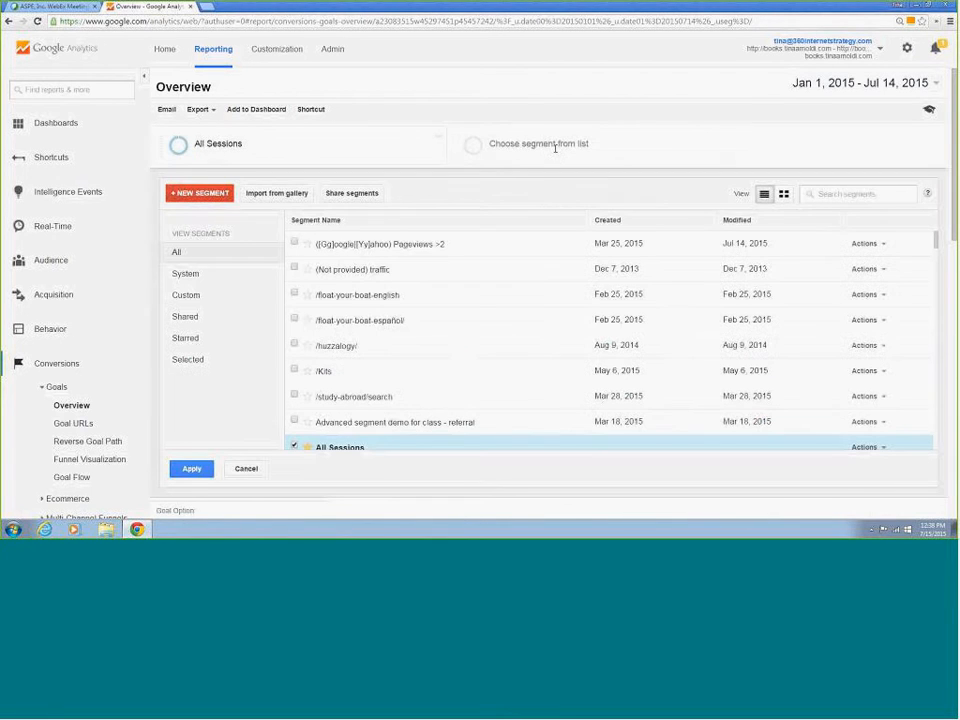
click(214, 273)
scroll(369, 300, down, 10)
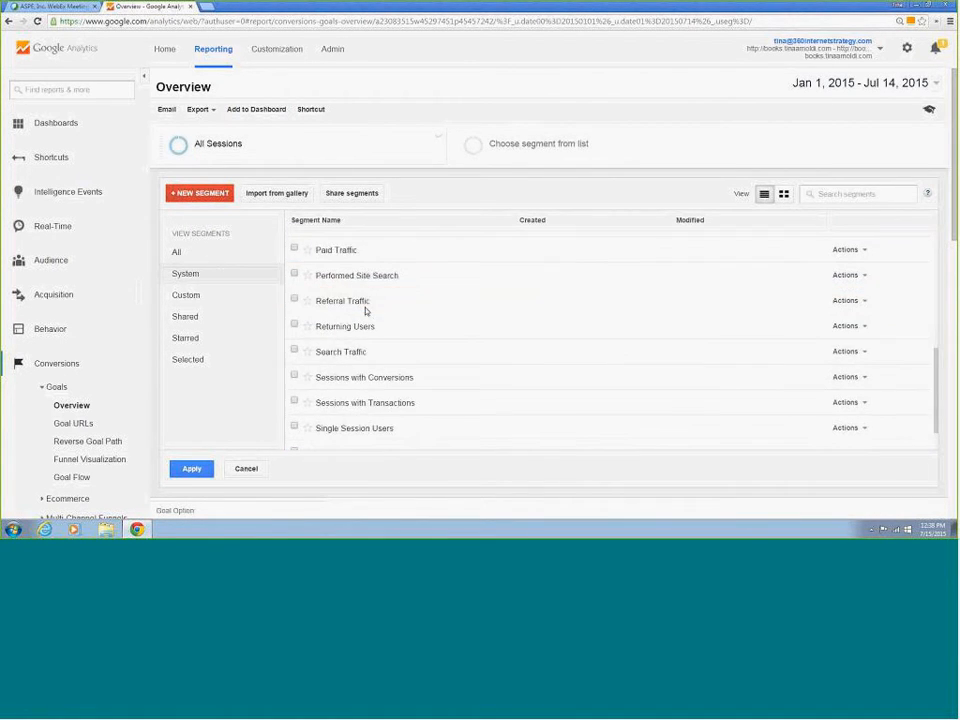
scroll(370, 312, up, 3)
scroll(366, 312, up, 5)
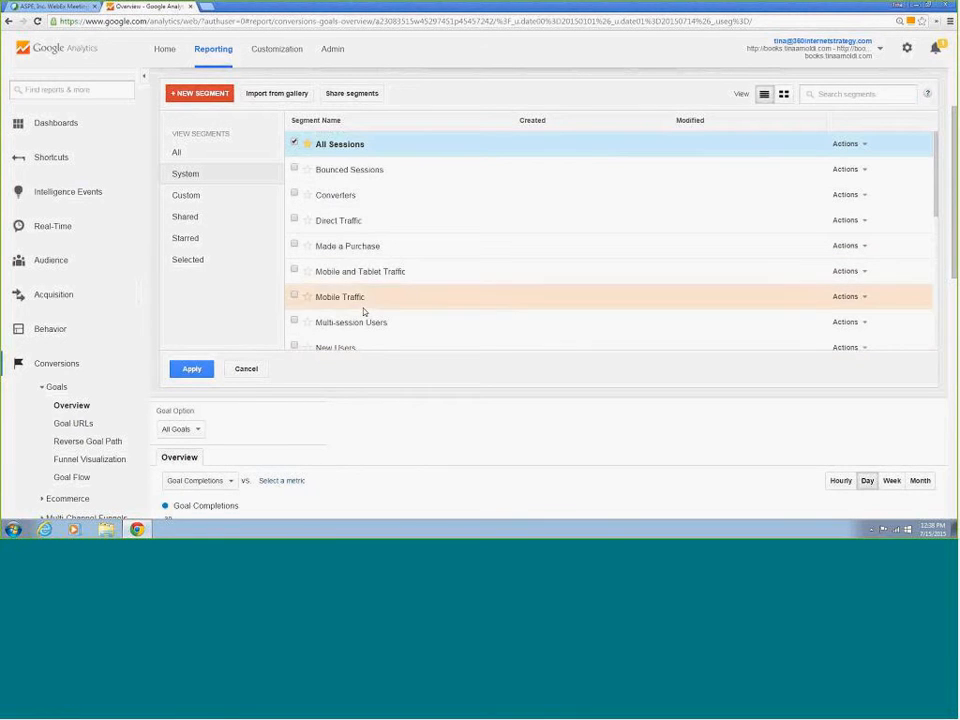
mouse_move(392, 174)
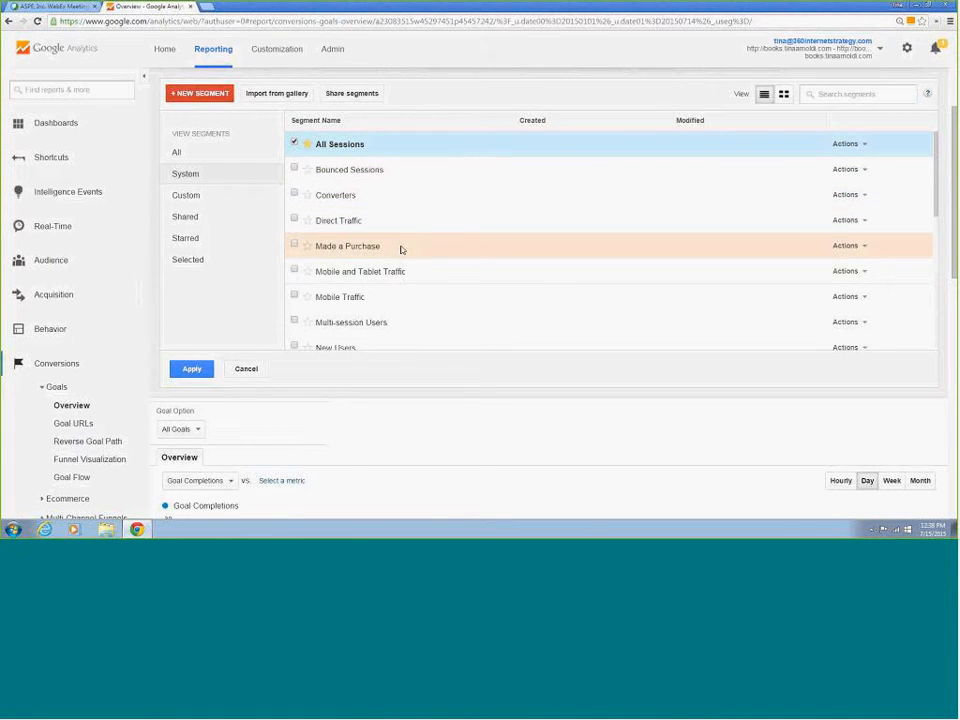
scroll(416, 231, down, 3)
scroll(418, 231, down, 2)
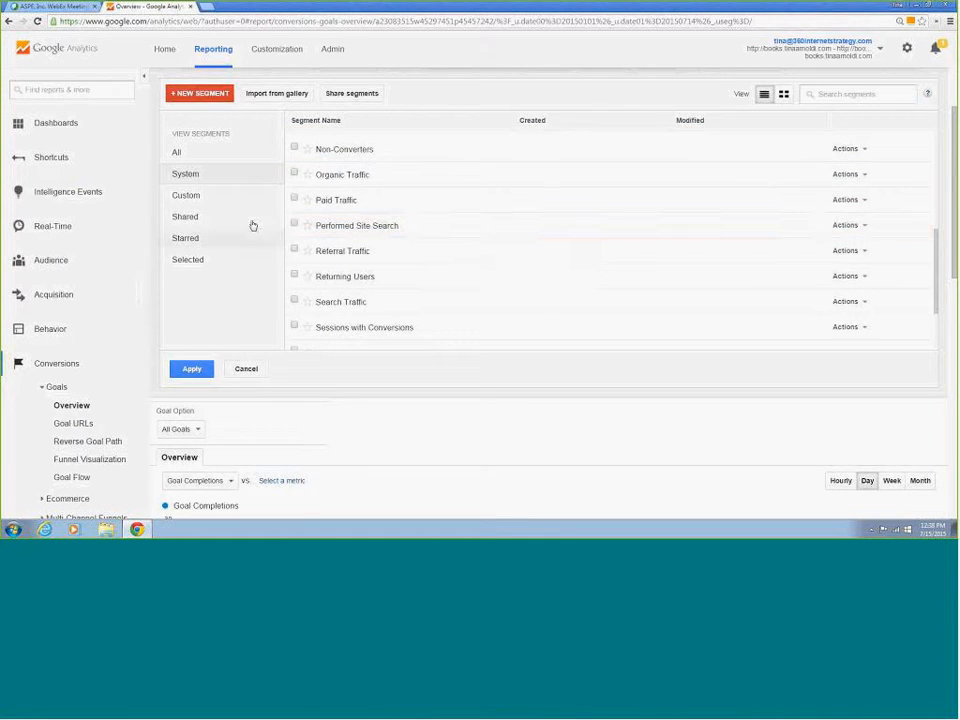
Step: View a blank new segment's options, cancel it, and reopen the list of System segments
click(201, 95)
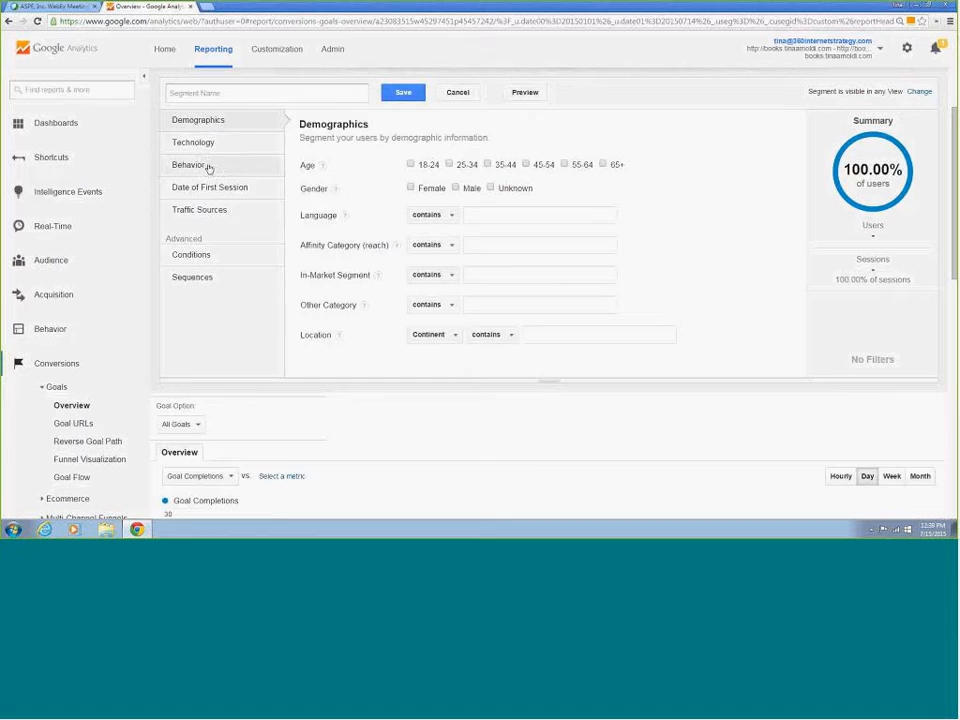
click(468, 146)
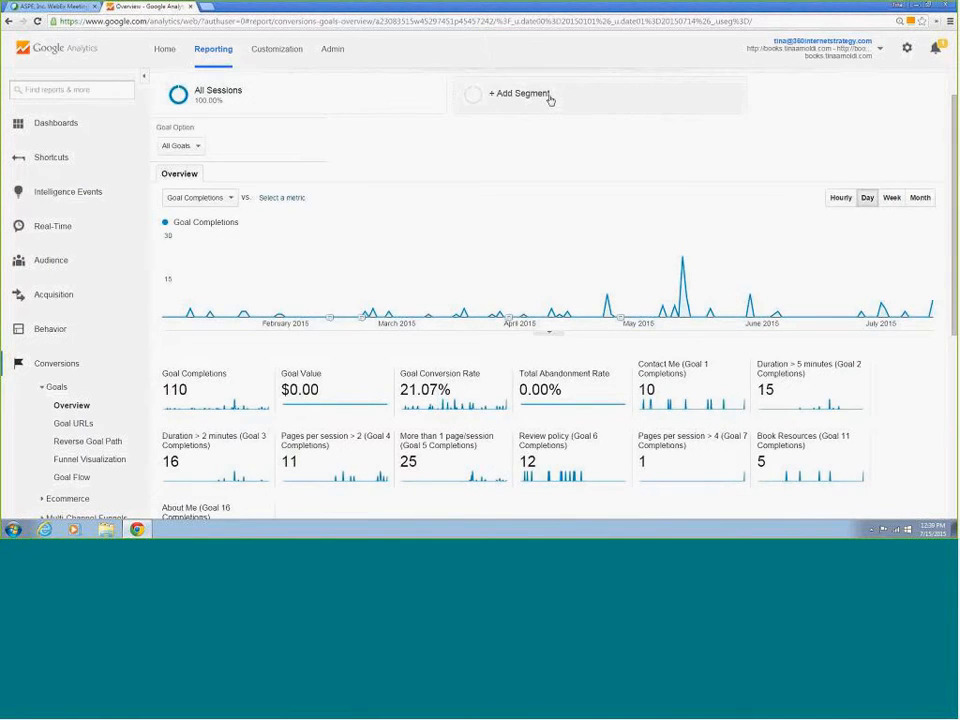
click(549, 98)
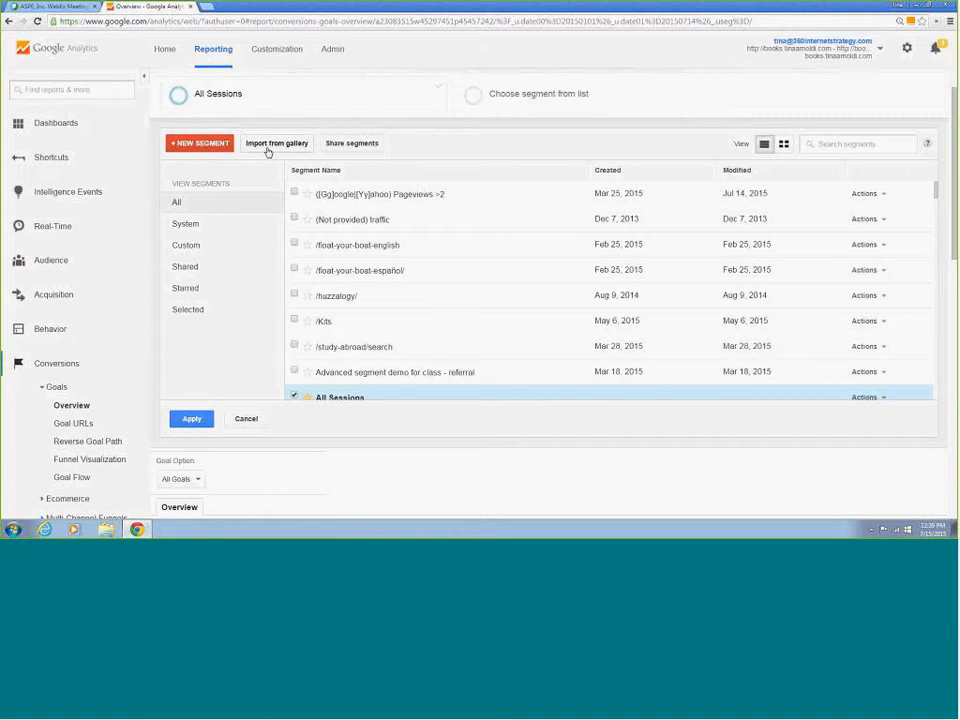
click(219, 224)
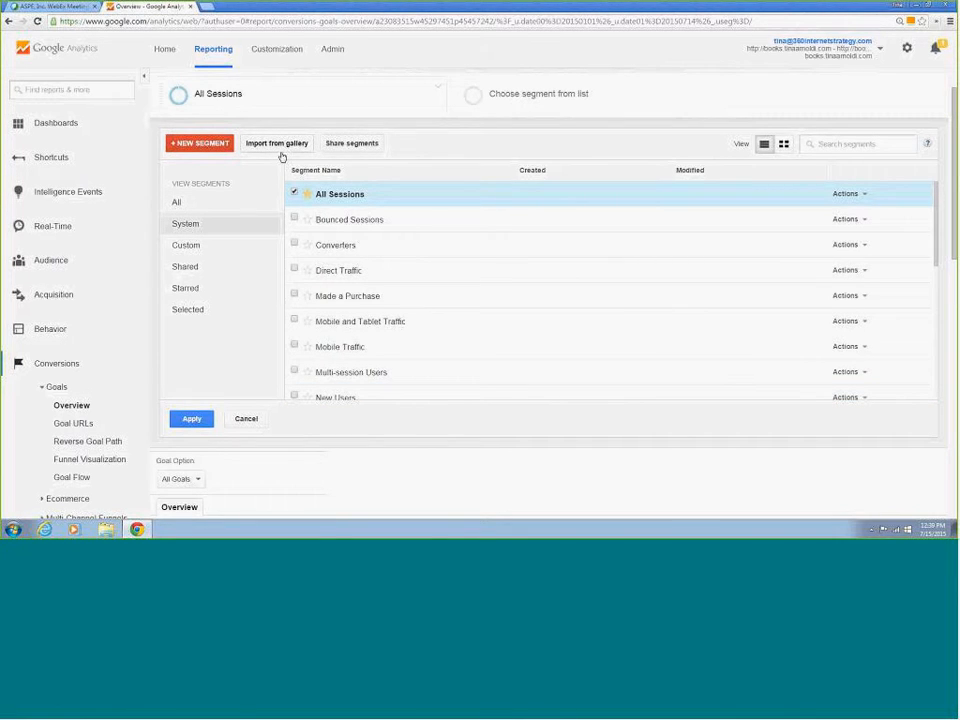